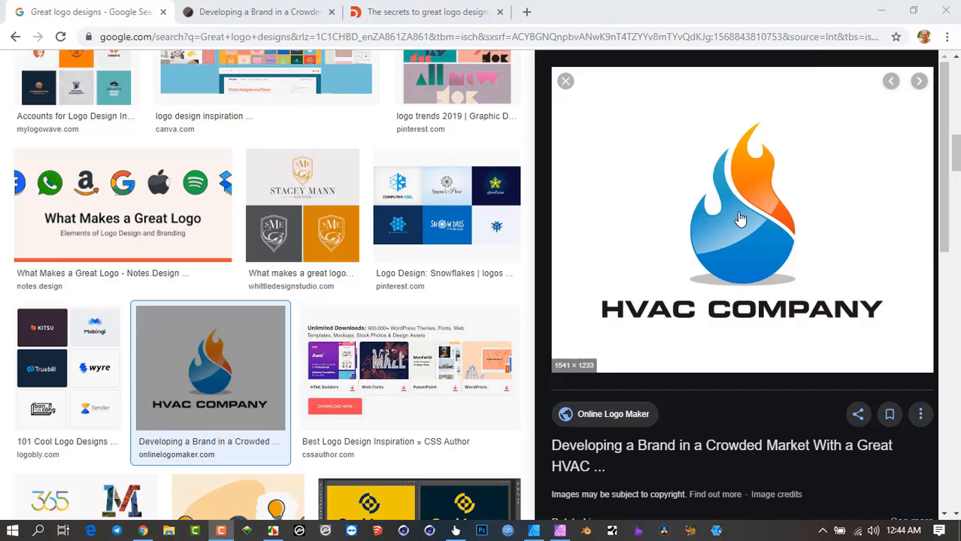
# - Open the HVAC Company flame logo image from the logo blog article in its own browser tab and view it
pyautogui.click(290, 11)
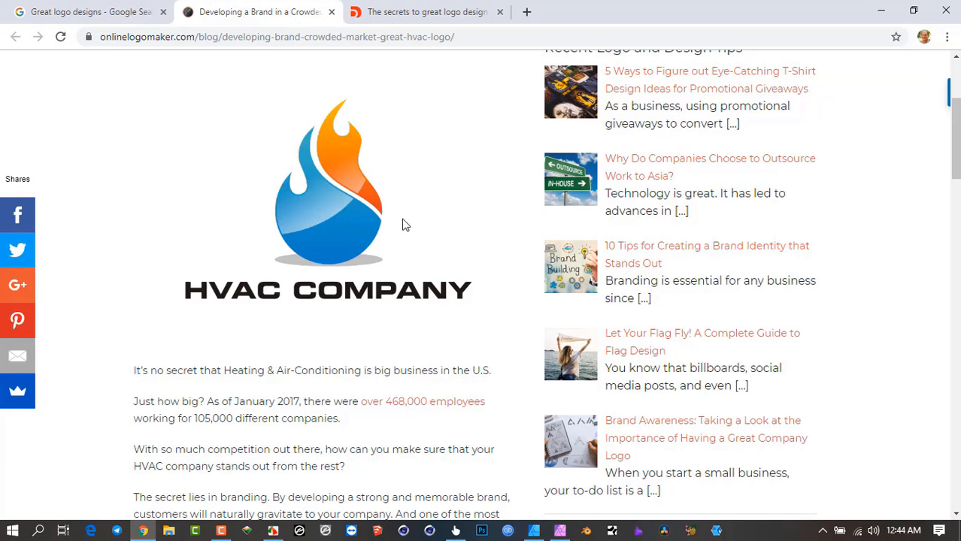
pyautogui.click(387, 14)
pyautogui.click(293, 11)
pyautogui.rightClick(330, 230)
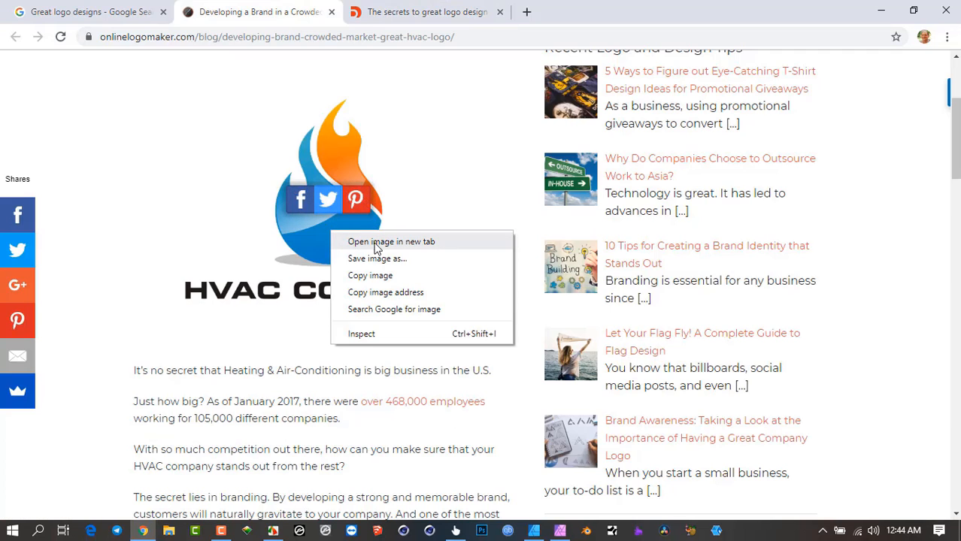
pyautogui.click(420, 244)
pyautogui.click(380, 14)
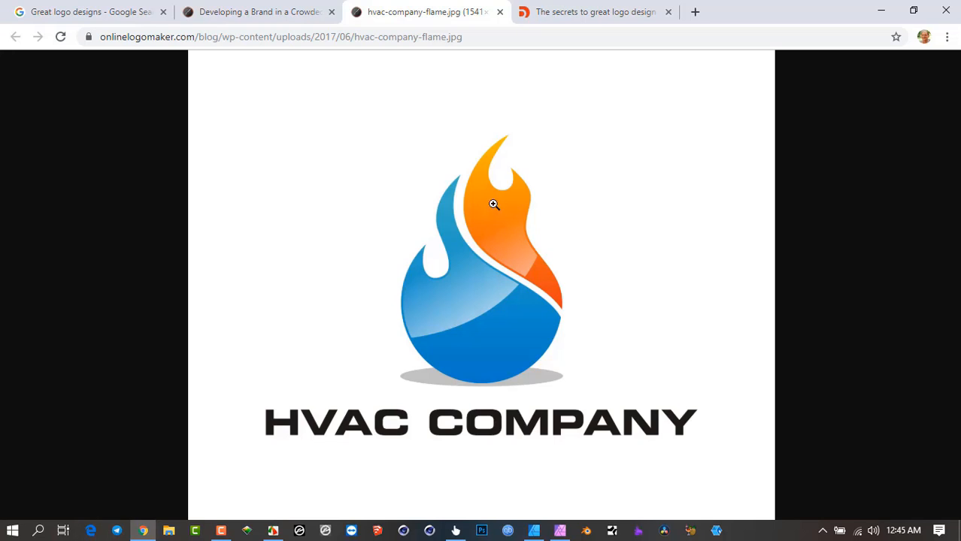
pyautogui.rightClick(494, 229)
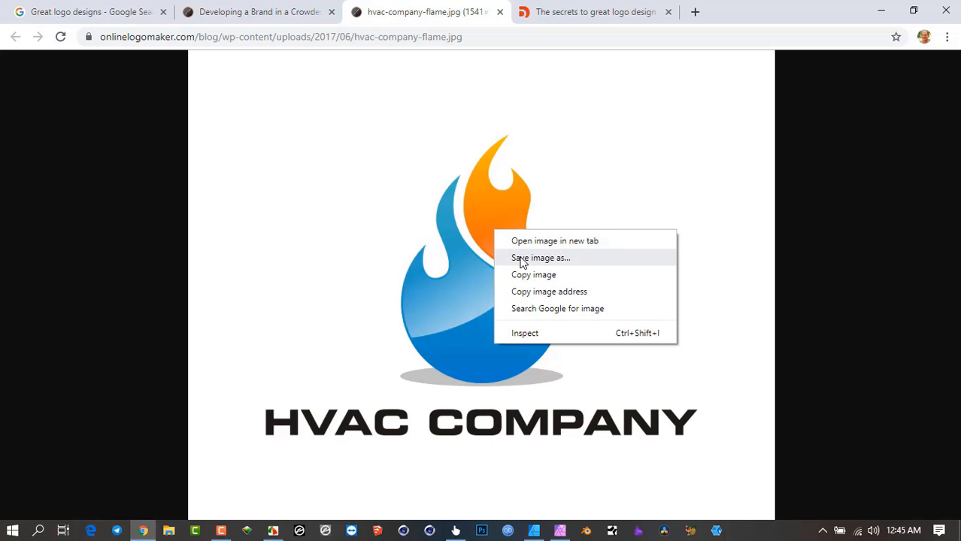
pyautogui.click(457, 15)
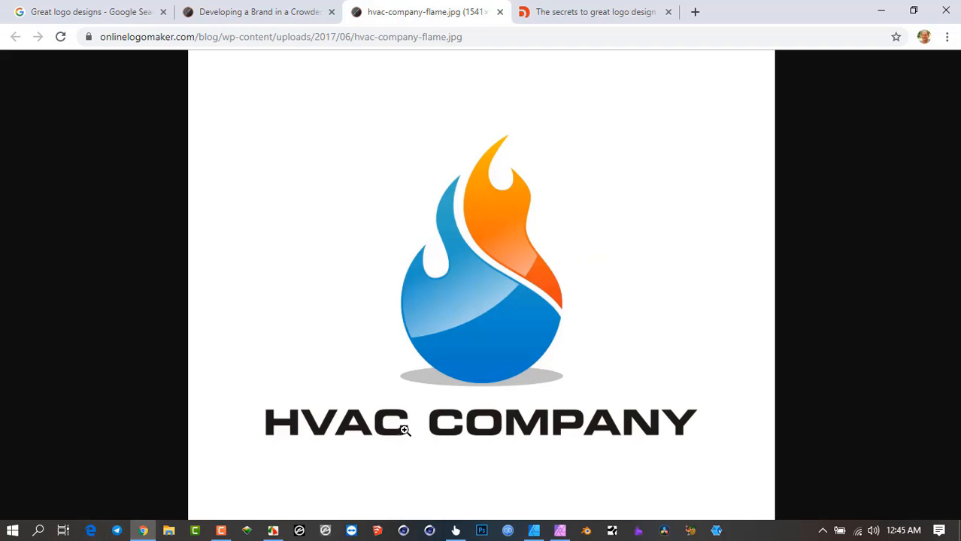
# - Switch to FastStone, close the editor holding the Pringles image, and place the capture toolbar clear of the flame logo
pyautogui.click(272, 531)
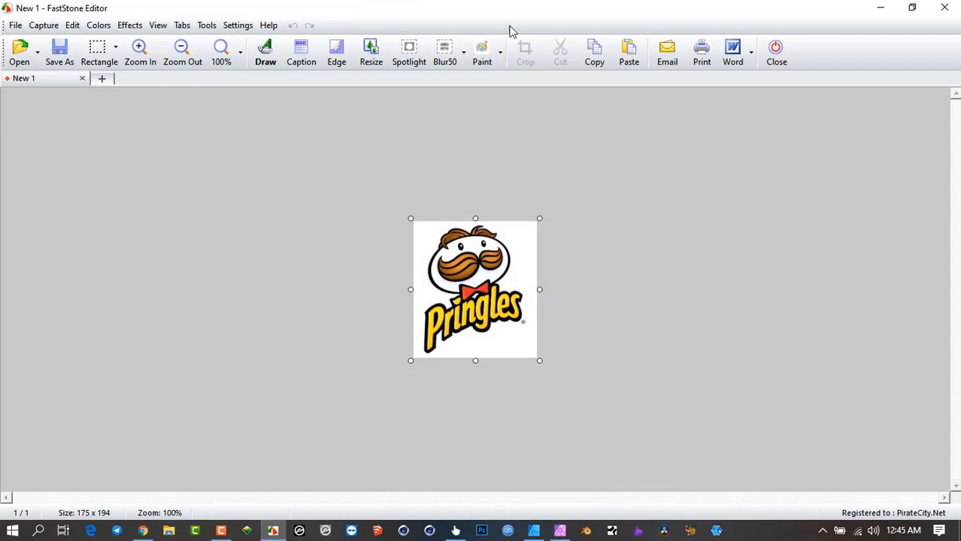
pyautogui.click(945, 7)
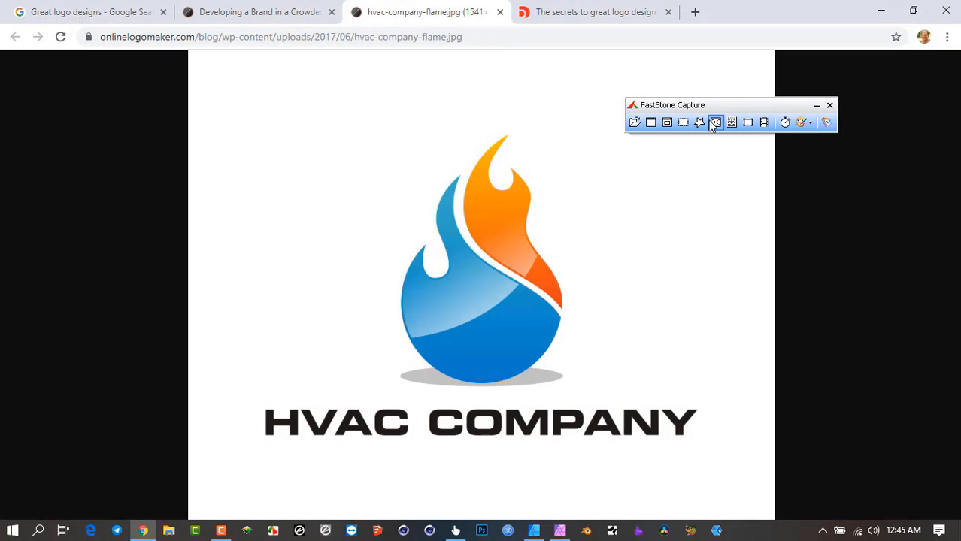
pyautogui.moveTo(718, 104); pyautogui.dragTo(737, 68)
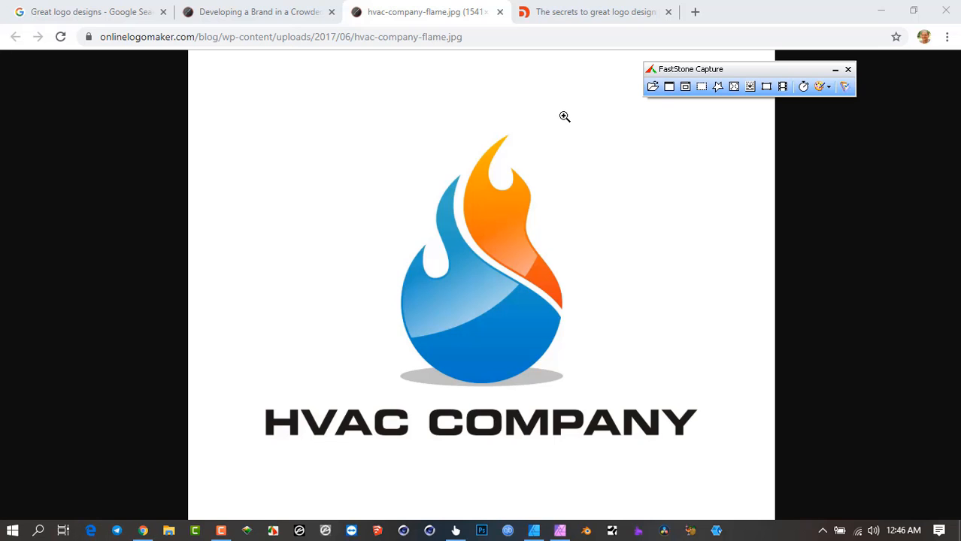
pyautogui.moveTo(734, 70); pyautogui.dragTo(724, 66)
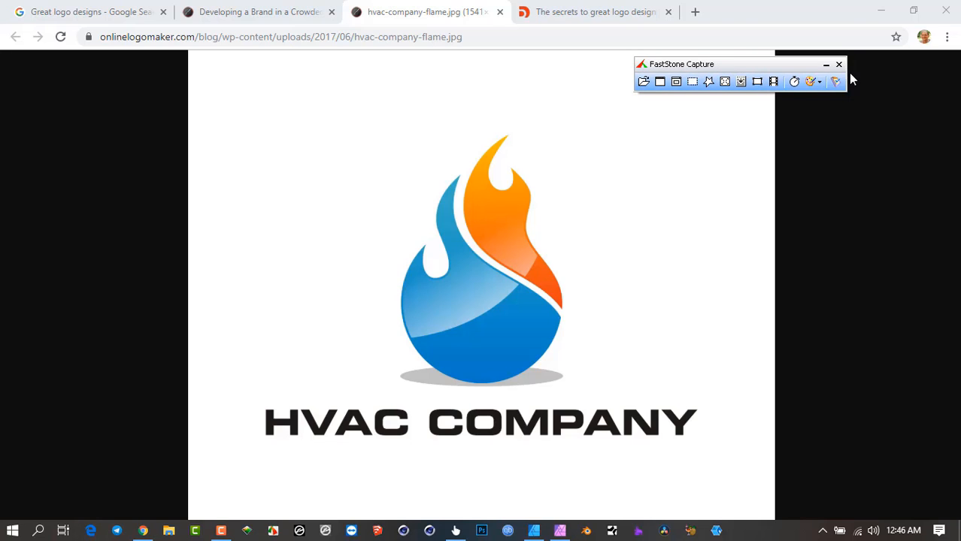
# - Capture a 278 x 385 rectangular region around the flame emblem, excluding the company name, and copy it to the clipboard
pyautogui.click(696, 84)
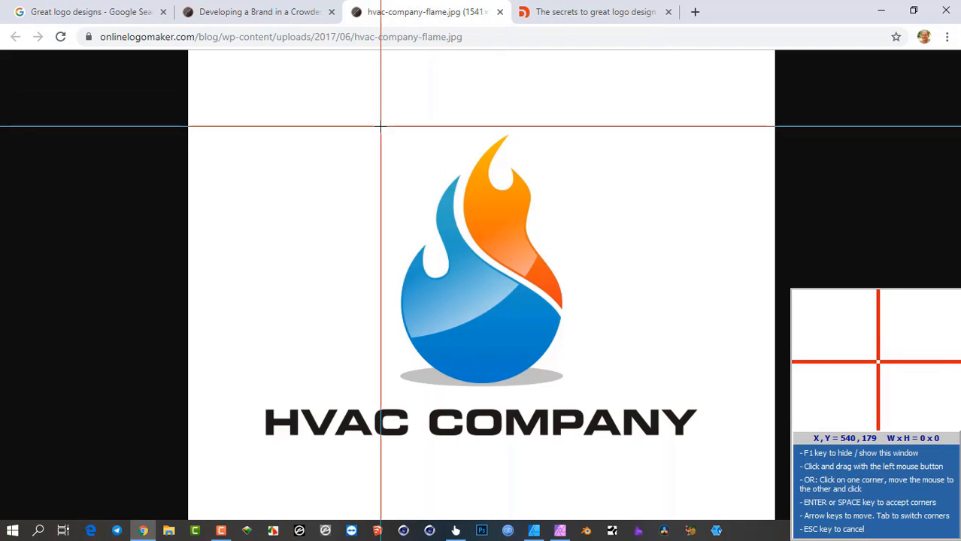
pyautogui.moveTo(380, 126); pyautogui.dragTo(576, 397)
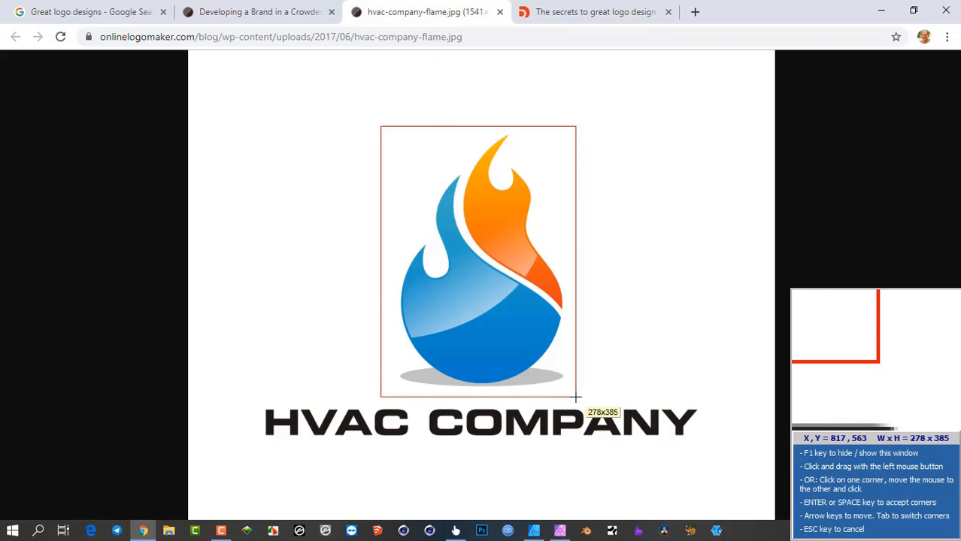
pyautogui.moveTo(576, 397); pyautogui.dragTo(576, 397)
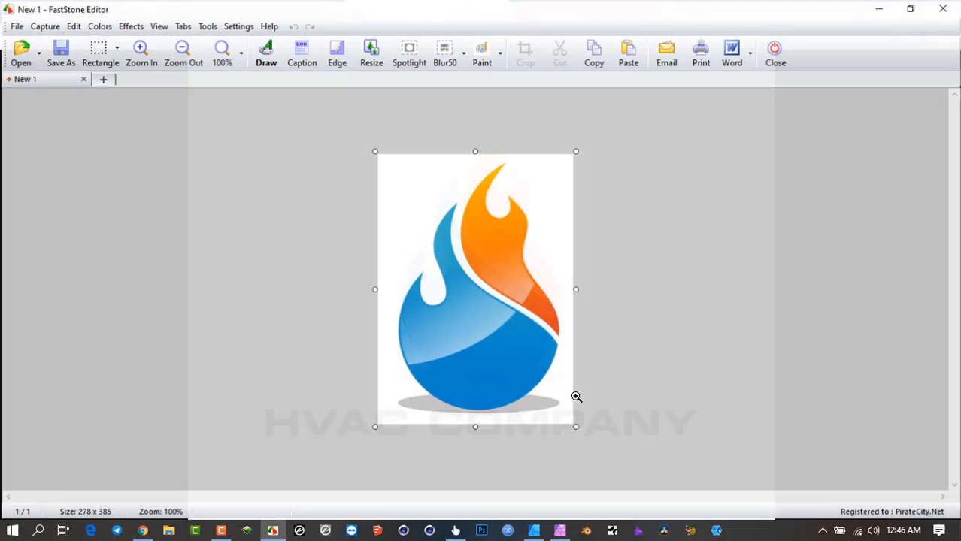
pyautogui.click(596, 64)
pyautogui.click(881, 7)
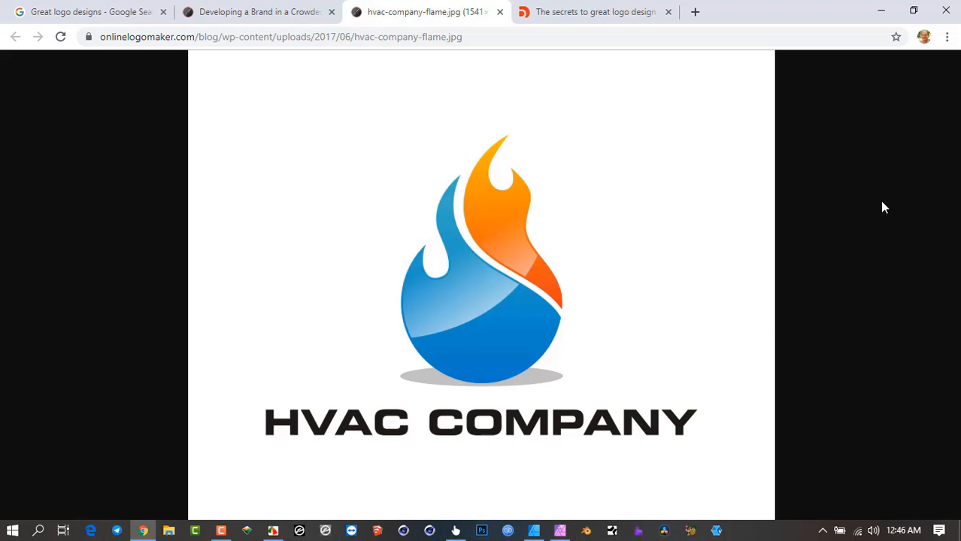
# - Switch to Affinity Designer and delete the embedded horse-head logo from the untitled document
pyautogui.click(881, 10)
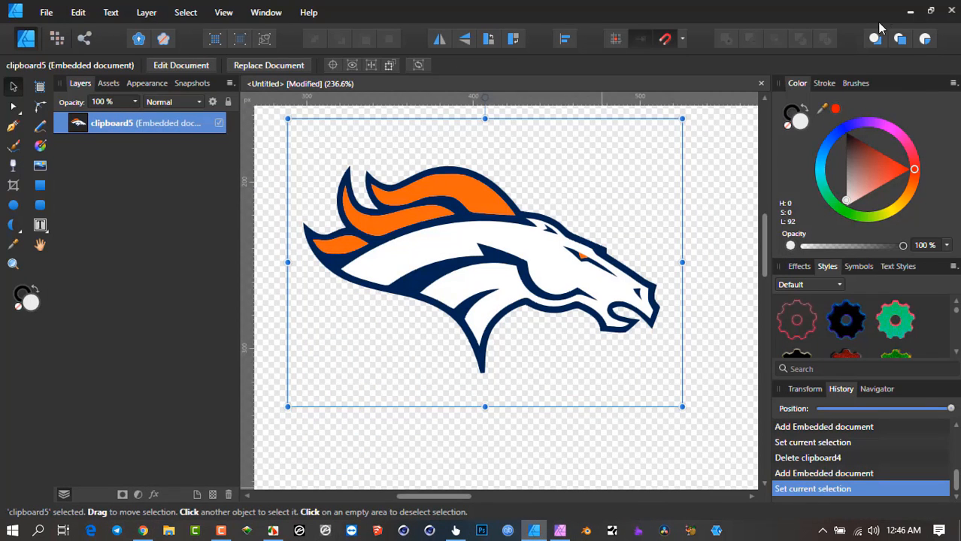
pyautogui.click(909, 12)
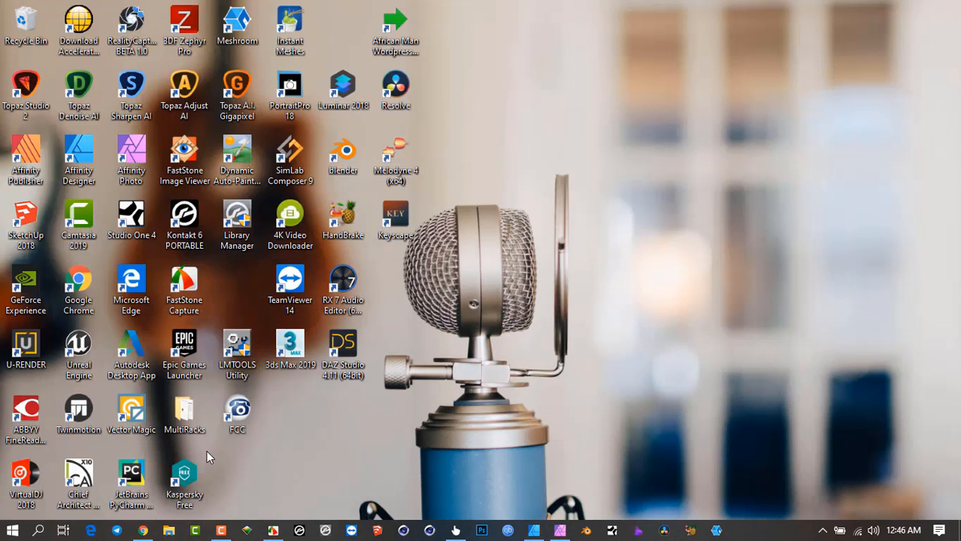
pyautogui.click(561, 530)
pyautogui.click(534, 530)
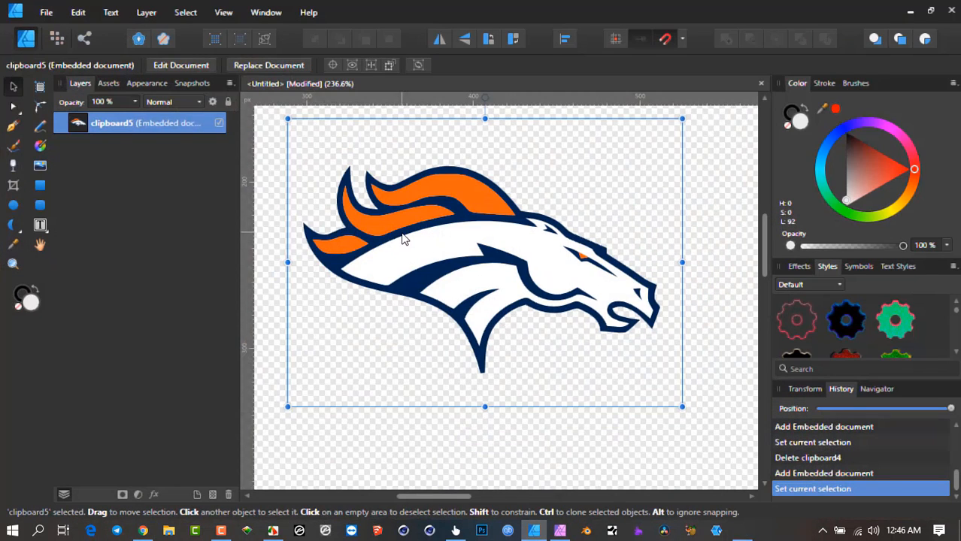
pyautogui.press('Delete')
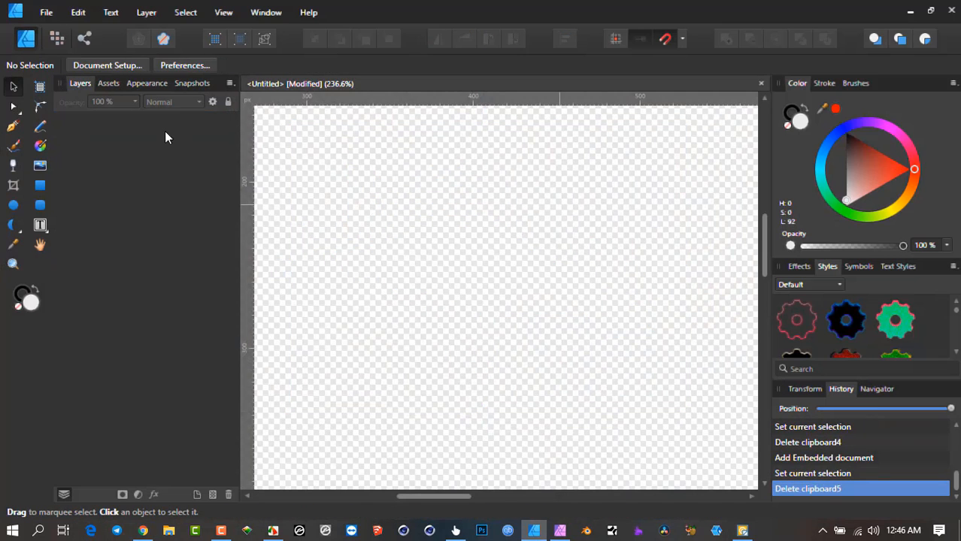
pyautogui.scroll(-8, 376, 185)
pyautogui.scroll(3, 391, 188)
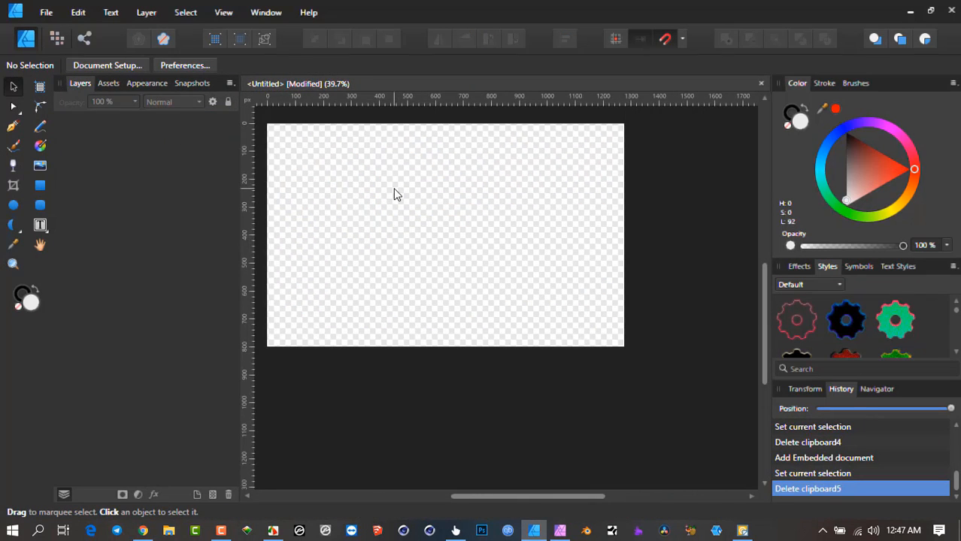
pyautogui.hotkey('ctrl', '0')
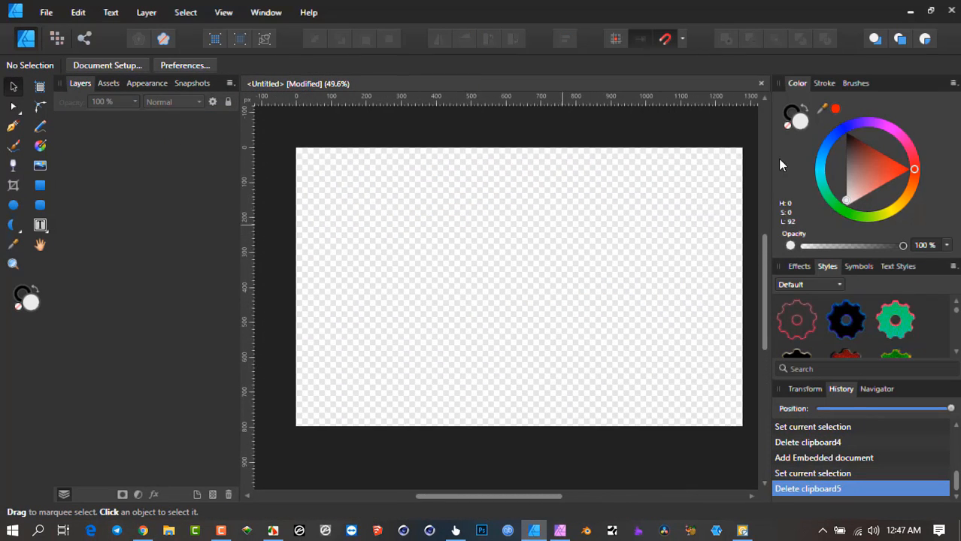
# - Switch to Vector Magic, load the flame image from the clipboard, and vectorize it in Fully Automatic mode
pyautogui.click(909, 12)
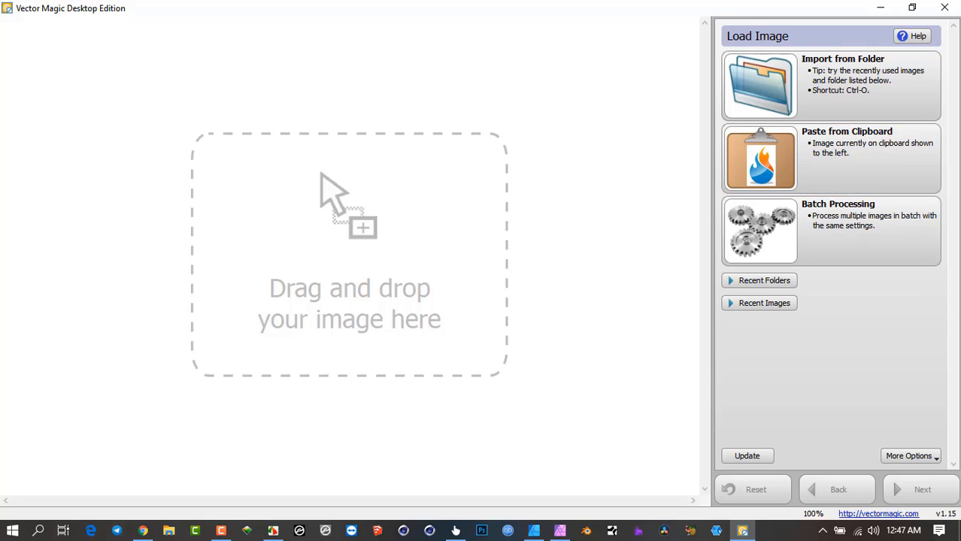
pyautogui.click(767, 175)
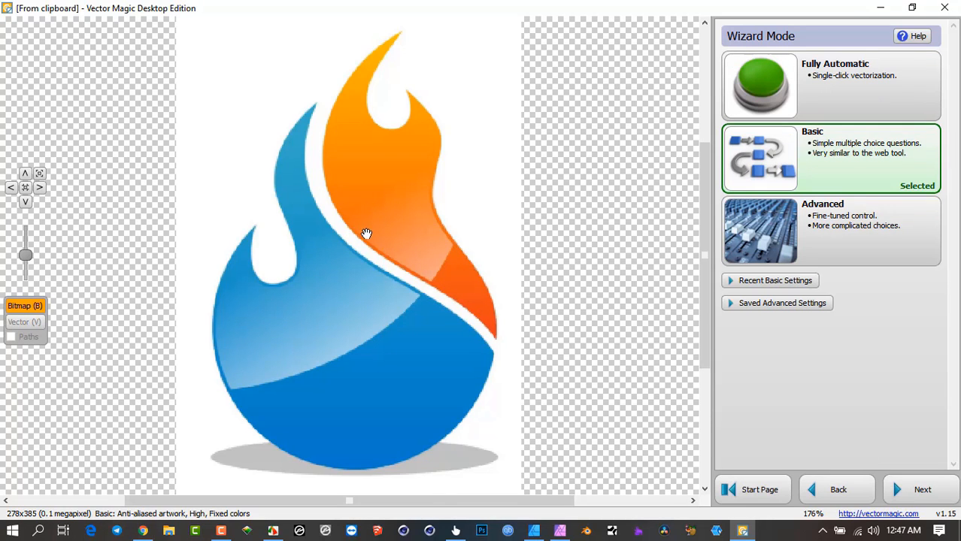
pyautogui.moveTo(364, 232); pyautogui.dragTo(403, 232)
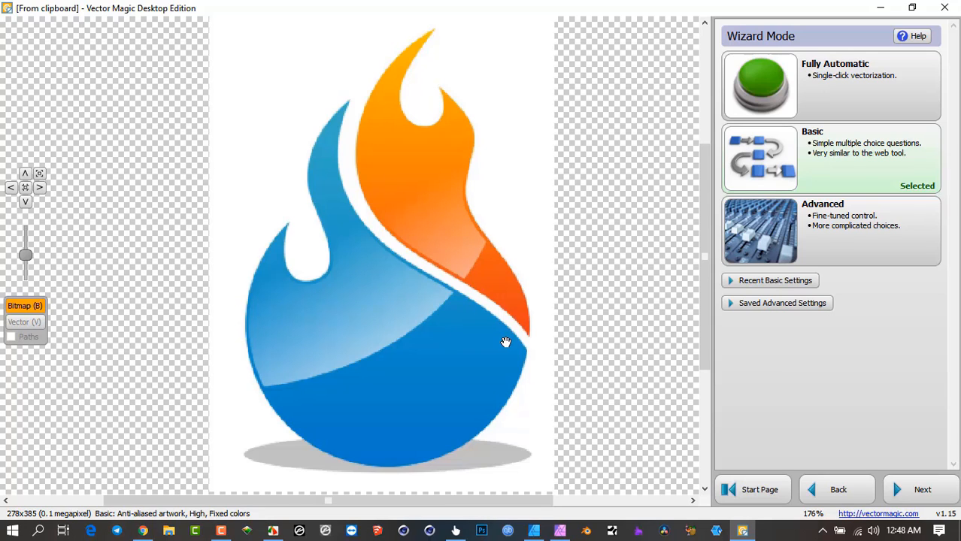
pyautogui.click(771, 82)
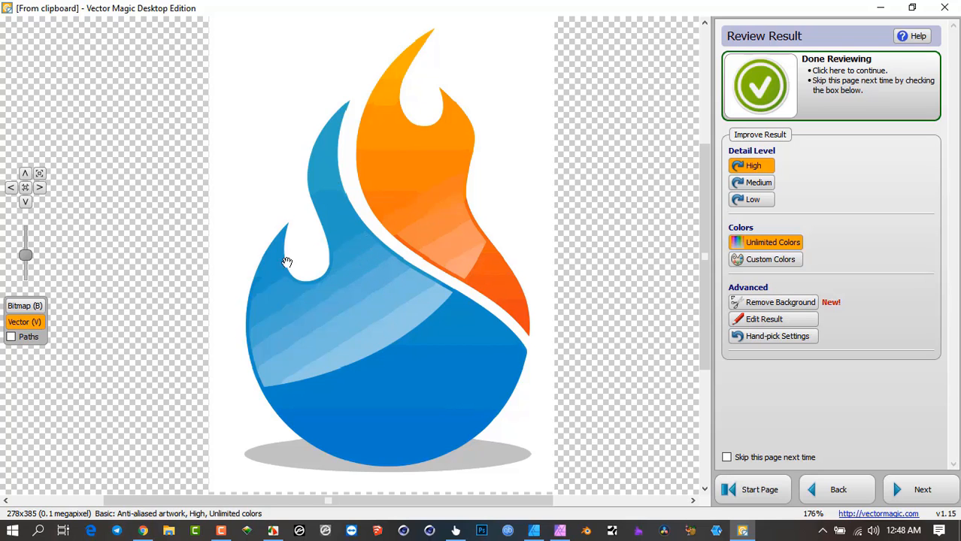
# - Show the vector paths and examine how the flame's gradients were split into segments
pyautogui.click(12, 338)
pyautogui.scroll(2, 271, 269)
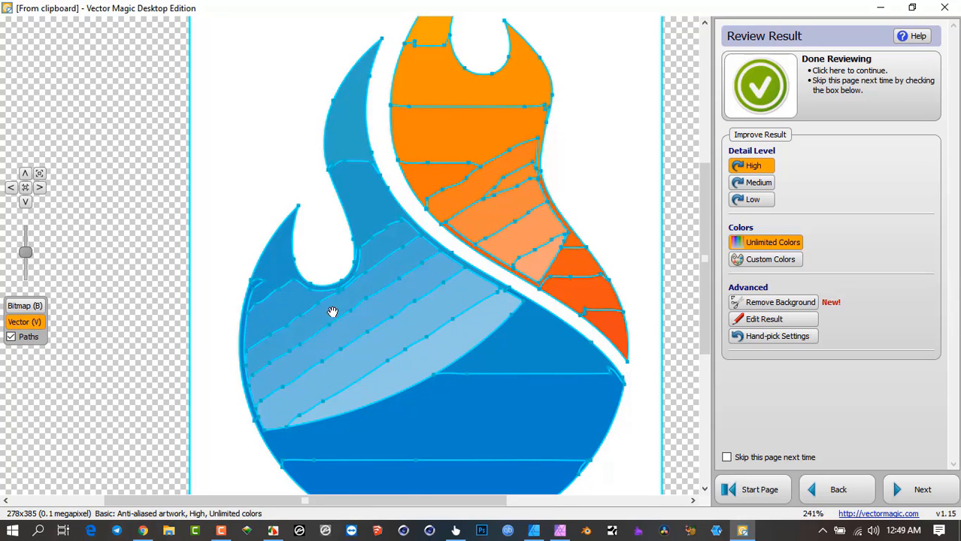
pyautogui.scroll(-3, 385, 257)
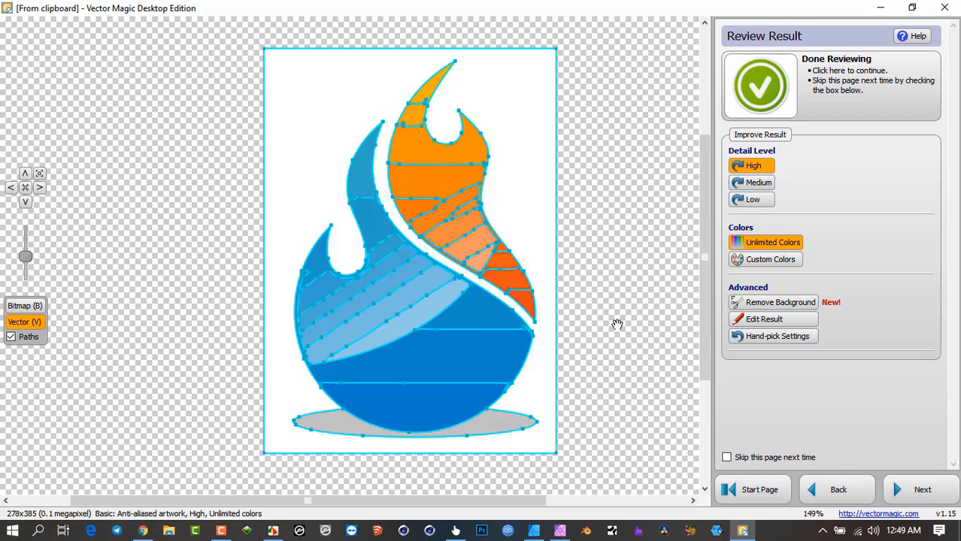
# - Edit the vector result and try filling the lighter blue flame segments with the dark blue sampled from the emblem's base
pyautogui.click(760, 322)
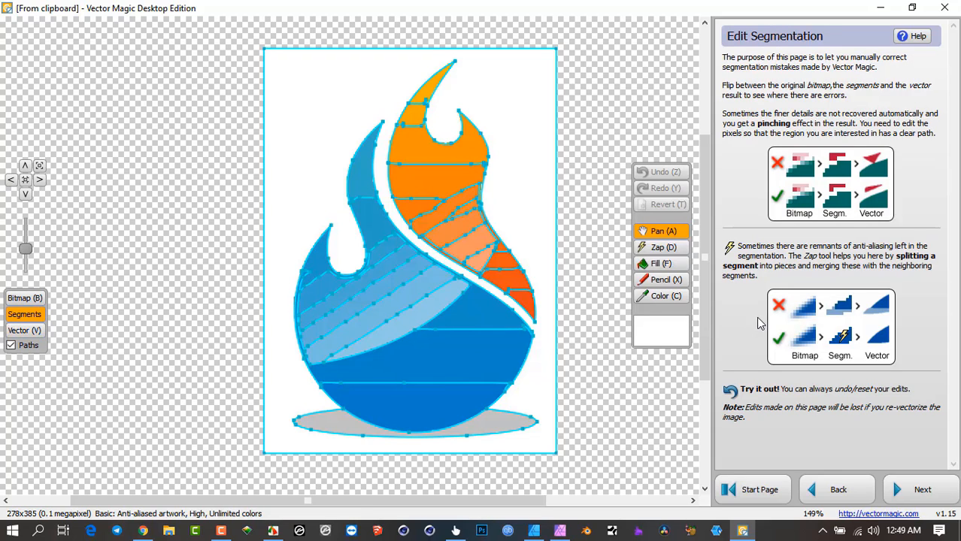
pyautogui.click(656, 298)
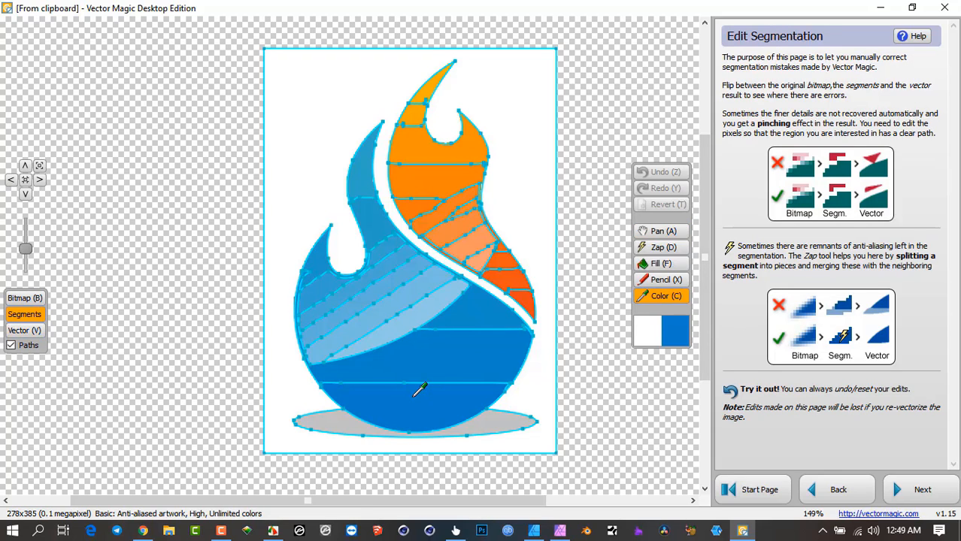
pyautogui.click(416, 393)
pyautogui.click(660, 263)
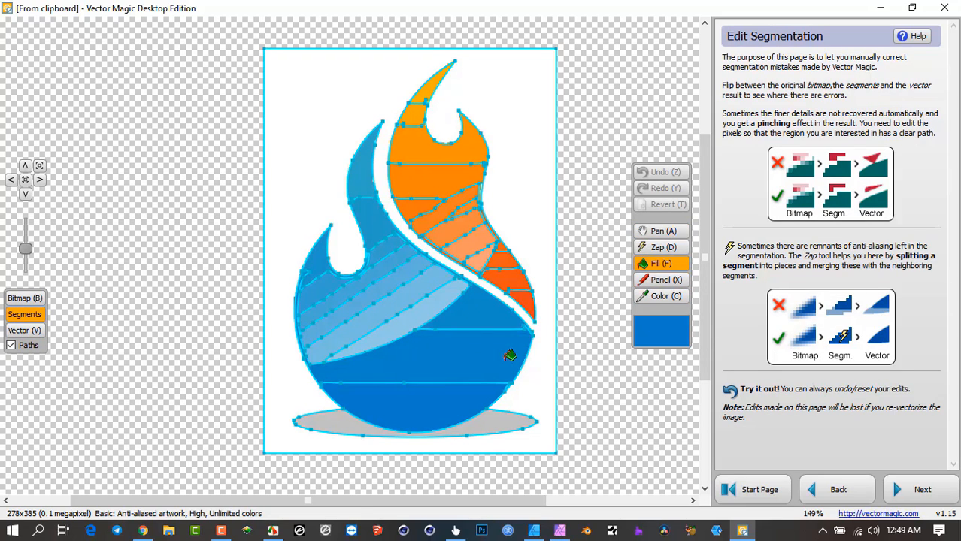
pyautogui.click(475, 313)
pyautogui.click(433, 294)
pyautogui.click(420, 285)
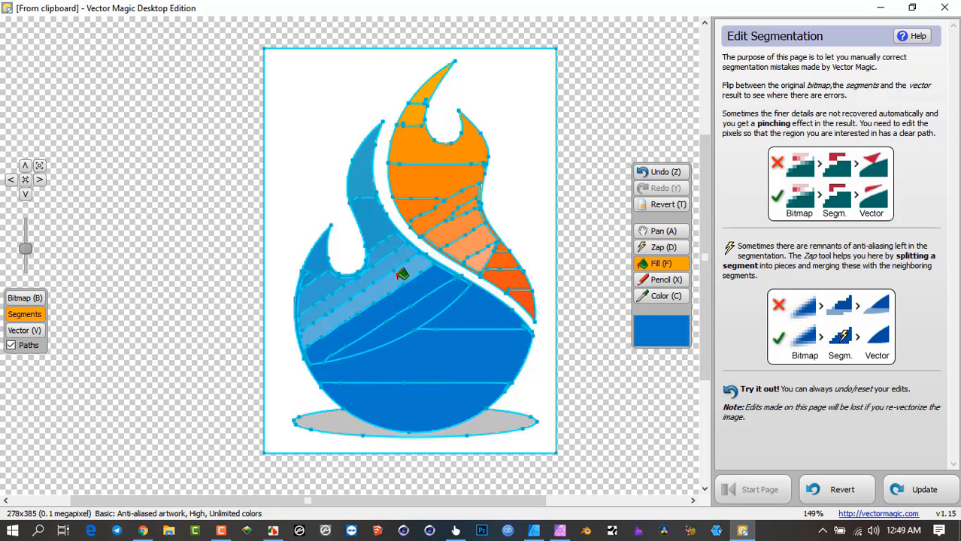
pyautogui.click(401, 274)
pyautogui.click(397, 267)
pyautogui.click(378, 246)
pyautogui.click(379, 226)
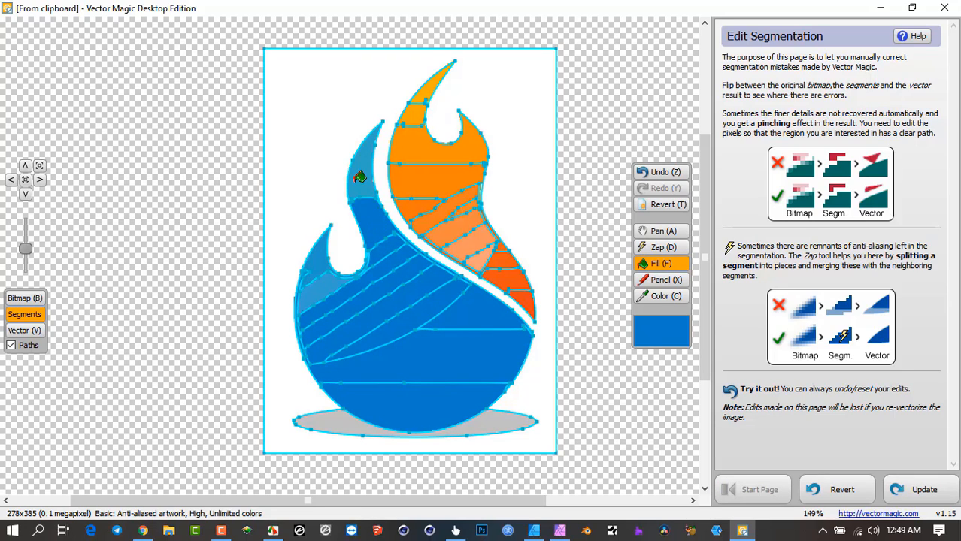
pyautogui.click(360, 177)
pyautogui.click(318, 284)
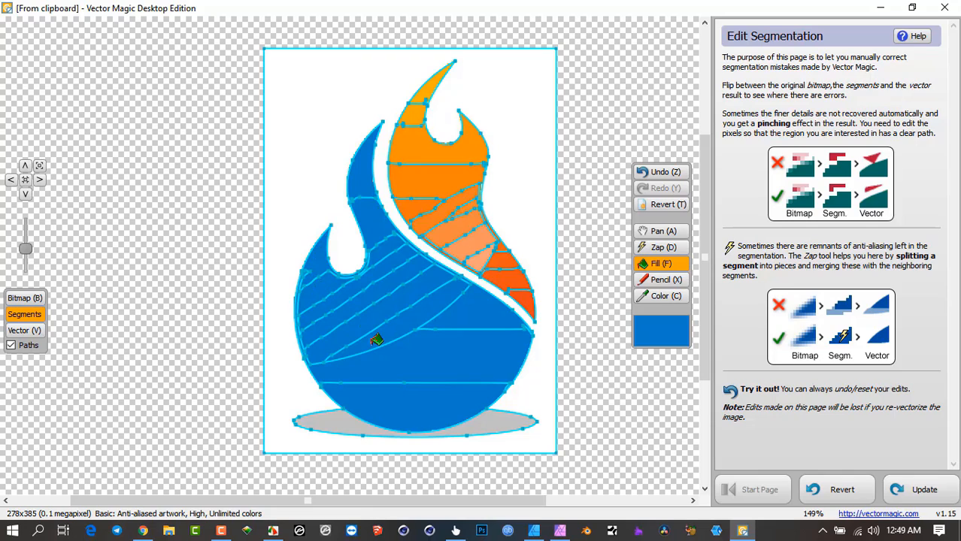
# - Undo all the blue segment fills and return to the result review
pyautogui.click(659, 172)
pyautogui.click(659, 172)
pyautogui.click(659, 172)
pyautogui.click(660, 172)
pyautogui.click(660, 172)
pyautogui.click(660, 172)
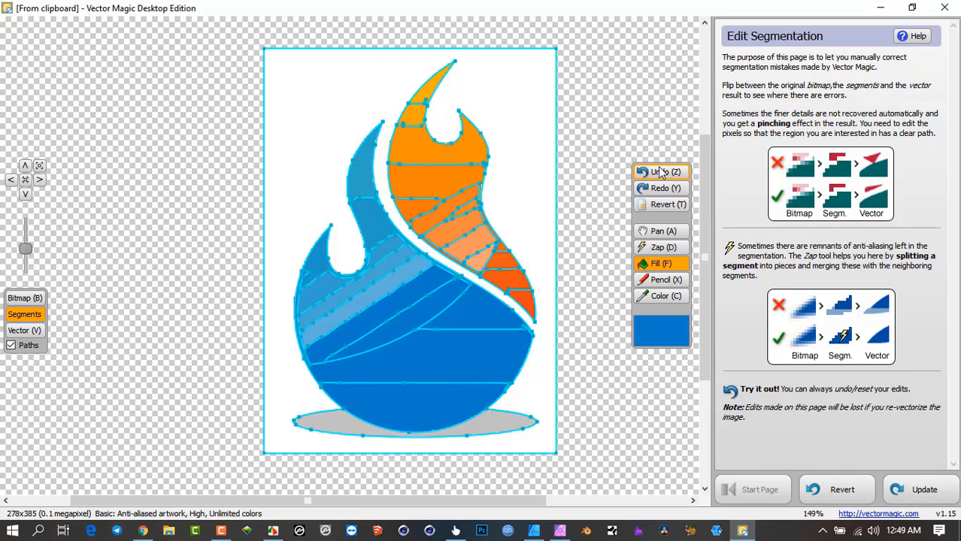
pyautogui.click(660, 172)
pyautogui.click(659, 173)
pyautogui.click(659, 172)
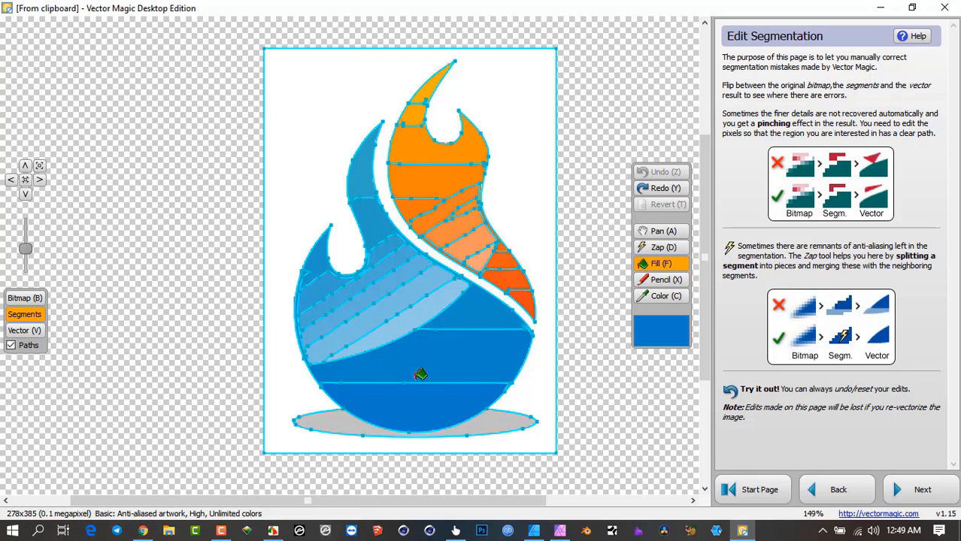
pyautogui.click(916, 493)
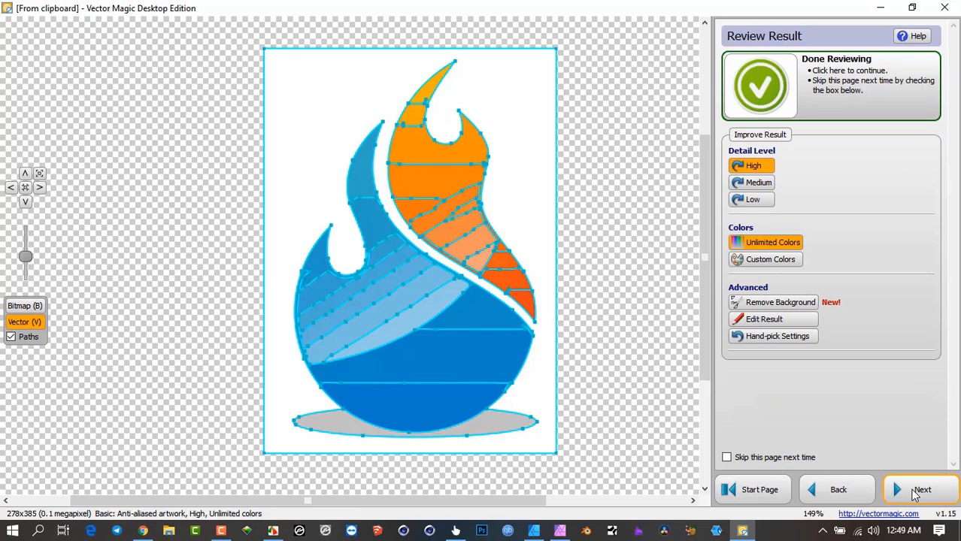
# - Switch to custom colors, choose the suggested two-color palette, and set its colors to the background white and the dark blue of the emblem's base
pyautogui.click(762, 263)
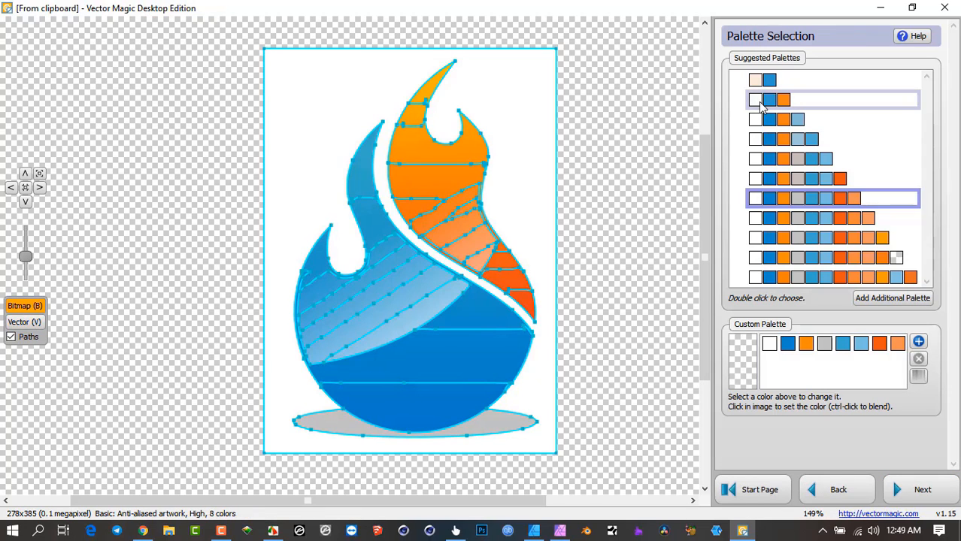
pyautogui.doubleClick(758, 85)
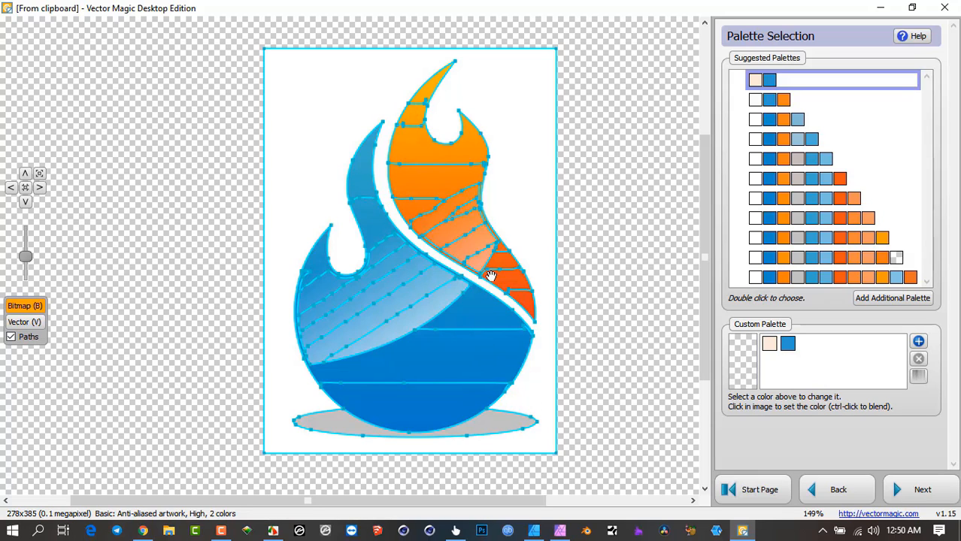
pyautogui.click(770, 345)
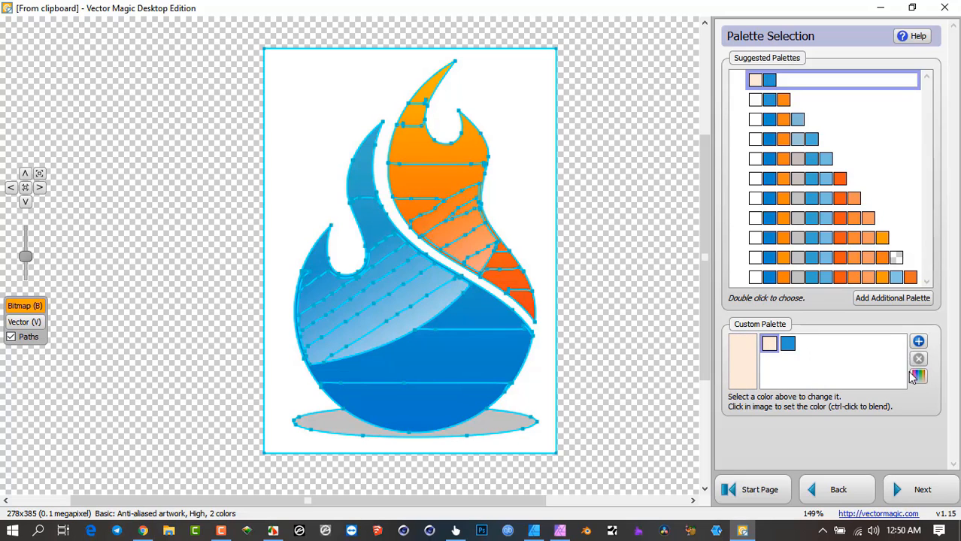
pyautogui.click(531, 219)
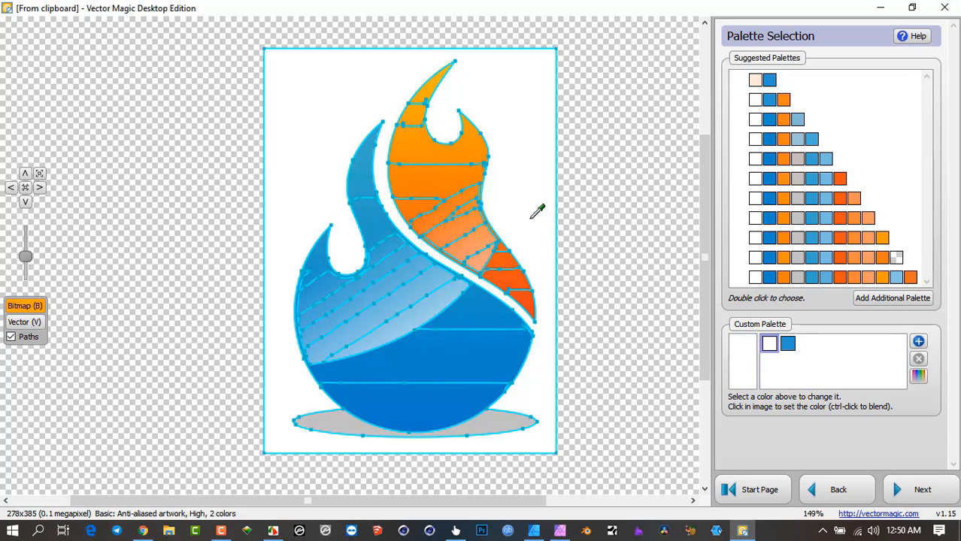
pyautogui.click(785, 345)
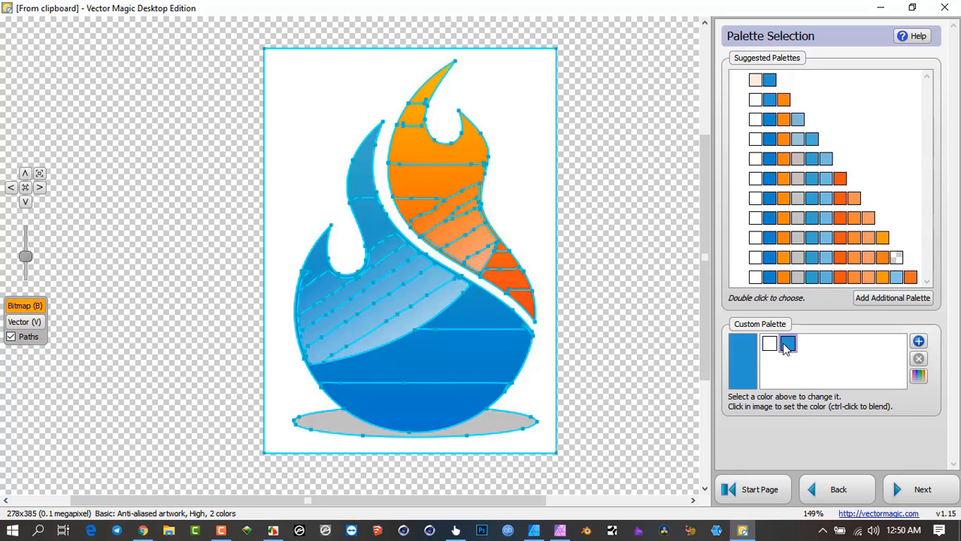
pyautogui.click(446, 409)
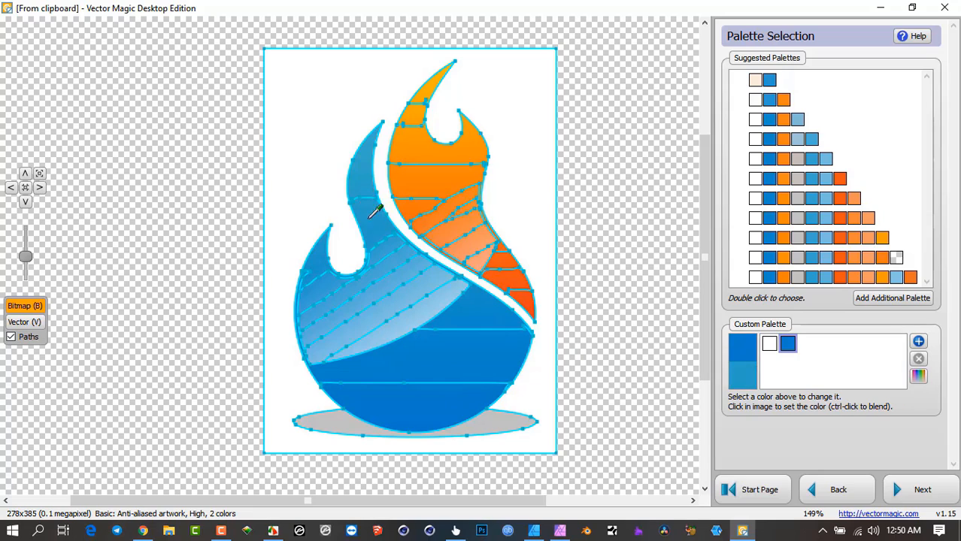
# - Add a third palette color sampled from the red-orange lower tip of the orange flame and re-vectorize the image
pyautogui.click(919, 342)
pyautogui.click(807, 344)
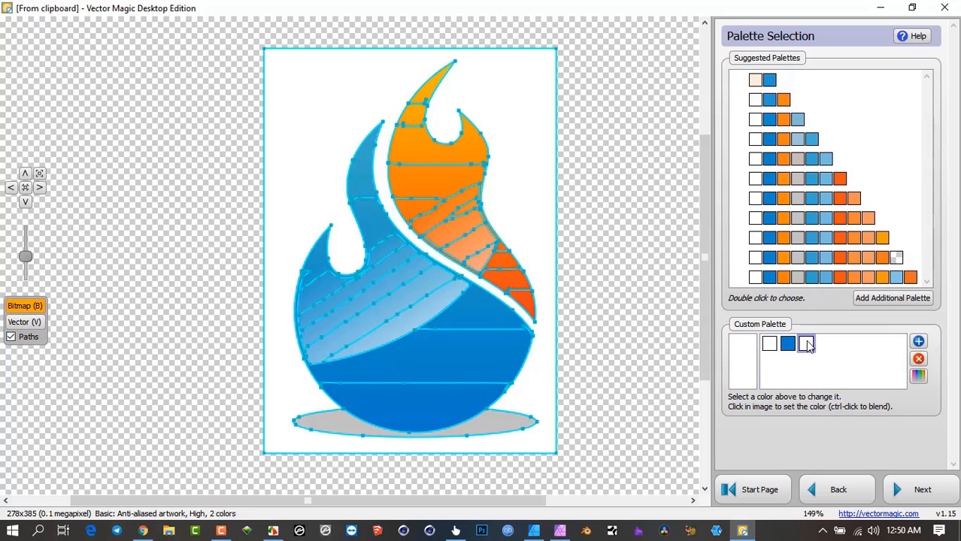
pyautogui.click(519, 276)
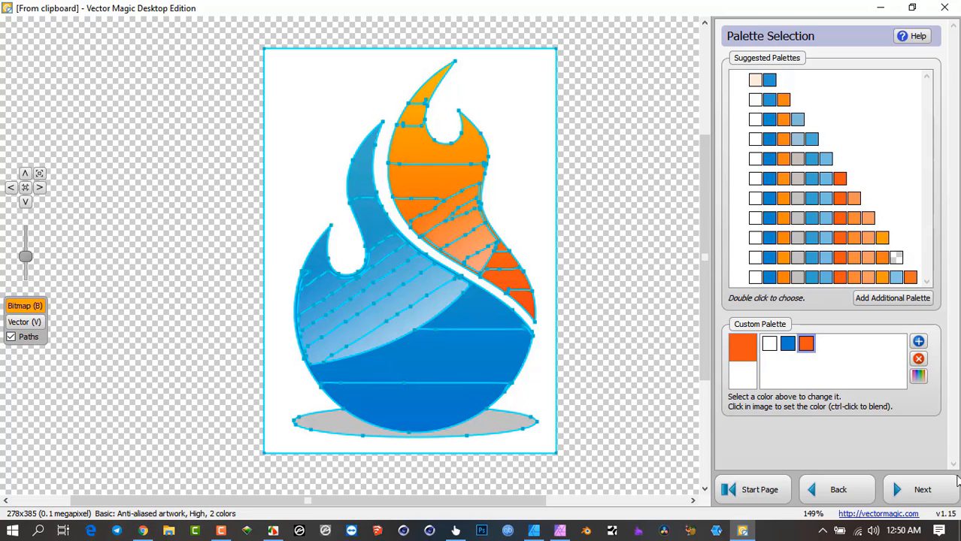
pyautogui.click(919, 489)
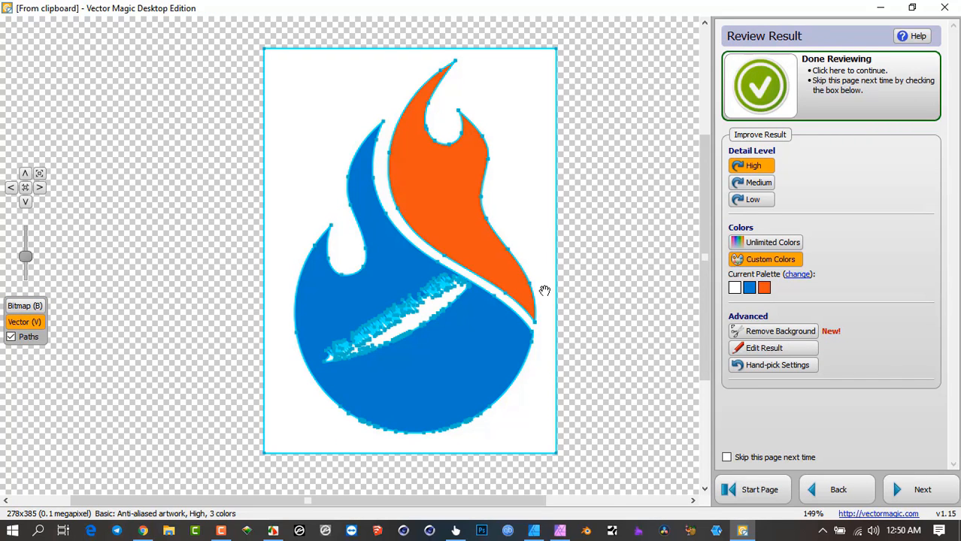
# - Hide the paths, fill the jagged white streak in the blue flame with the surrounding dark blue, and update the vector result
pyautogui.scroll(2, 391, 331)
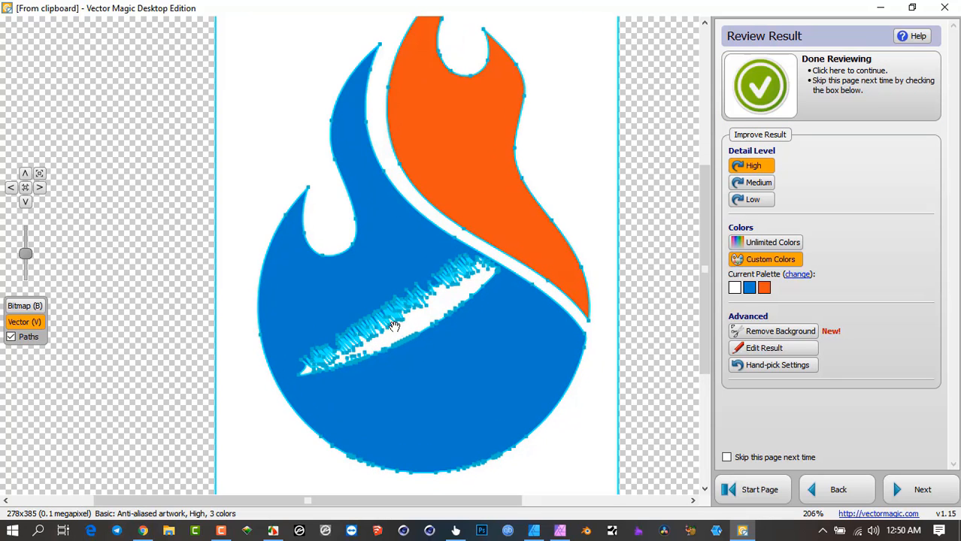
pyautogui.click(11, 337)
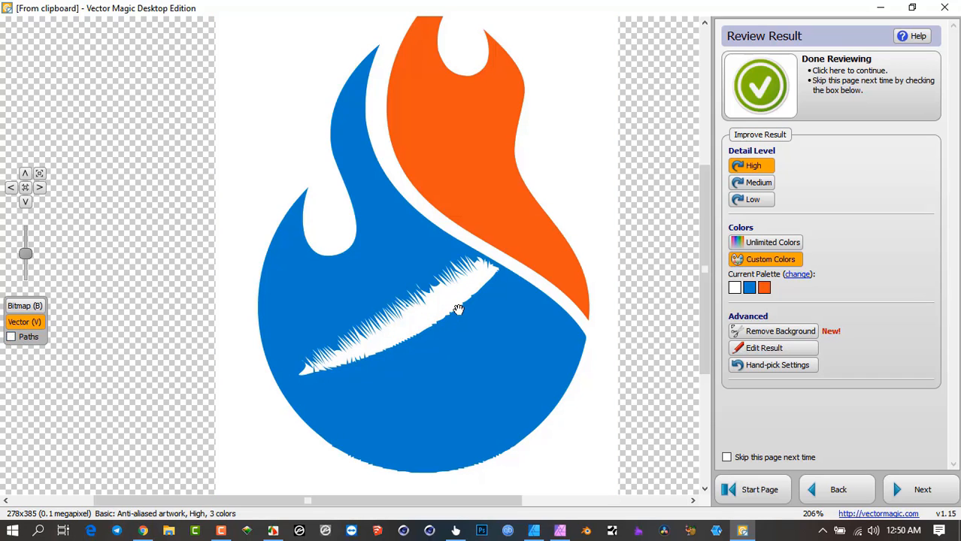
pyautogui.scroll(-2, 443, 310)
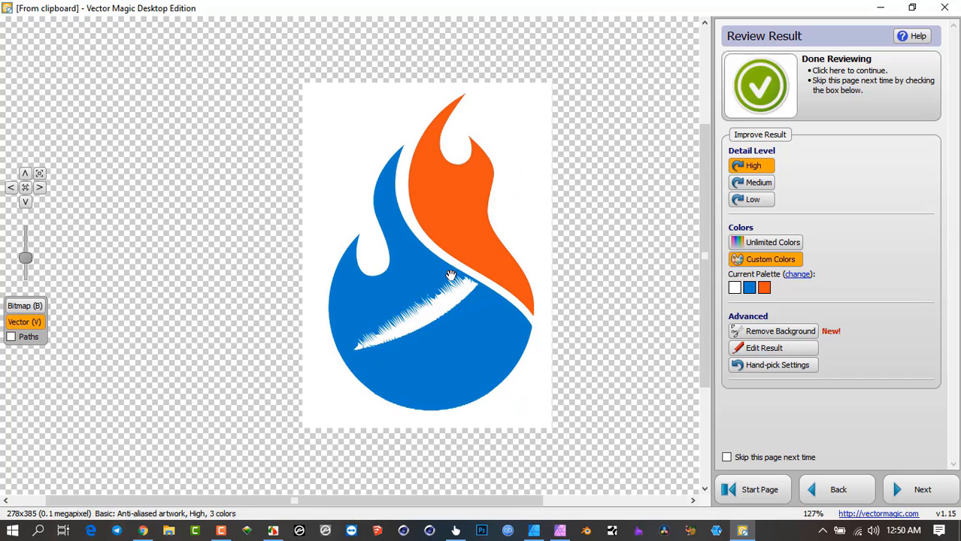
pyautogui.scroll(1, 424, 319)
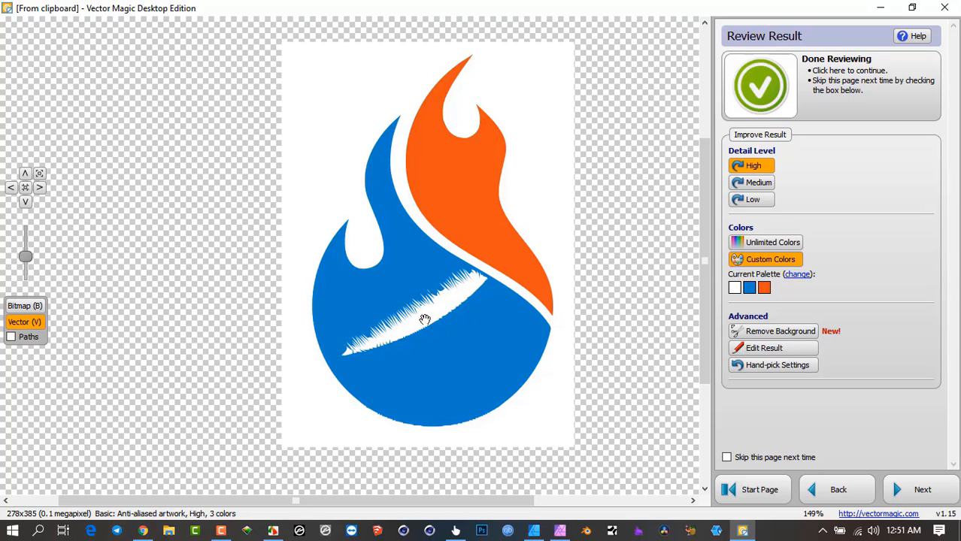
pyautogui.click(774, 348)
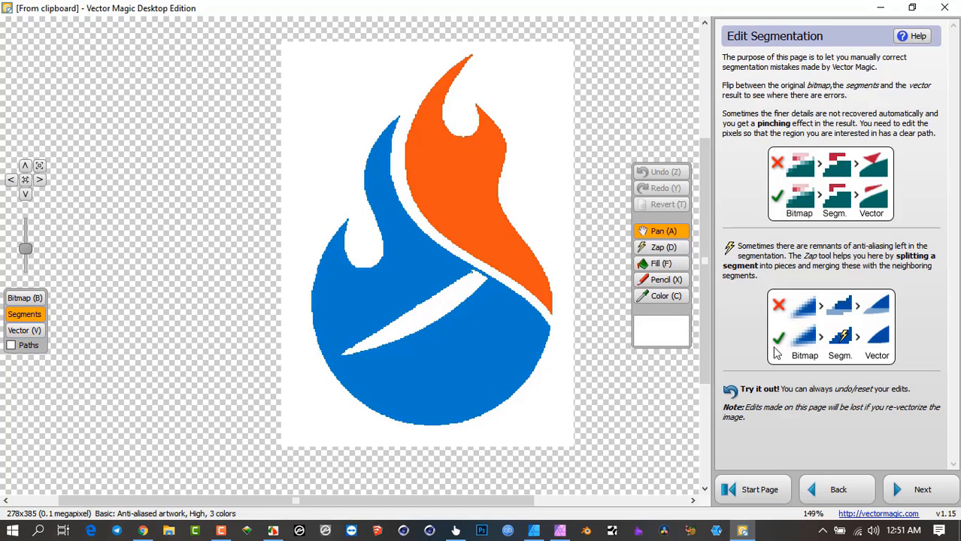
pyautogui.click(648, 298)
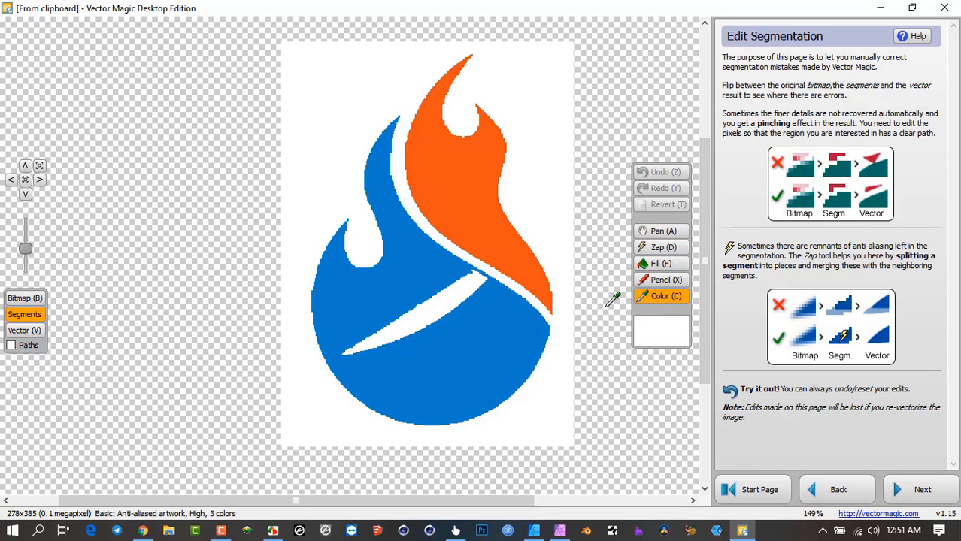
pyautogui.click(486, 312)
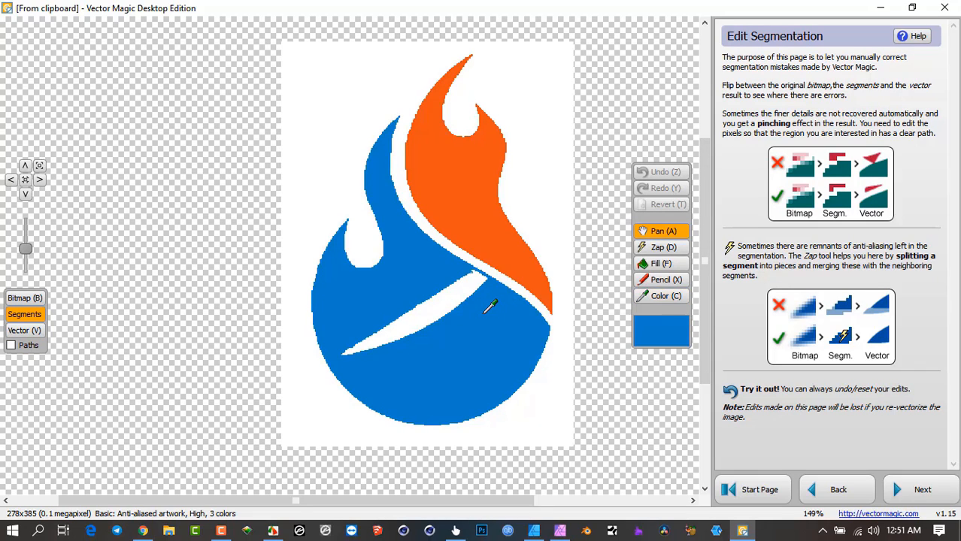
pyautogui.click(662, 266)
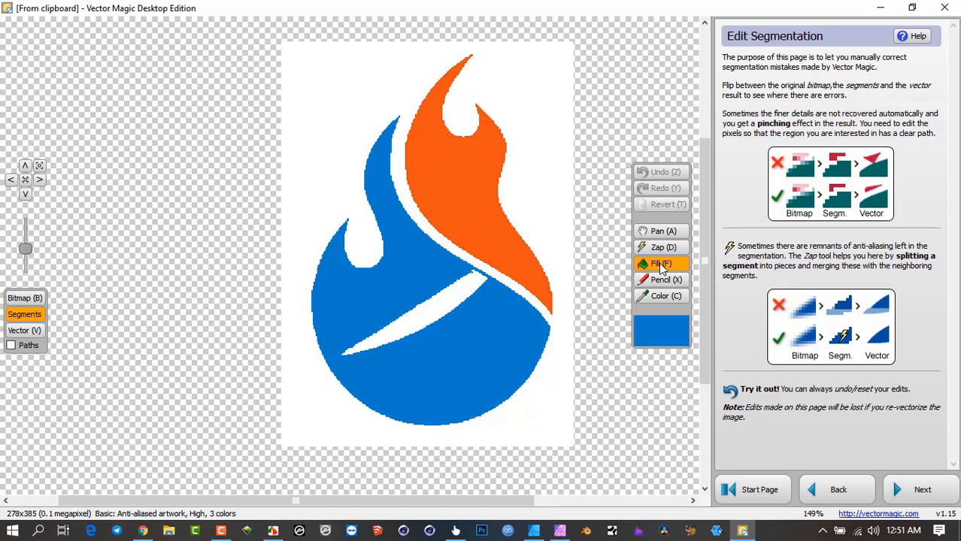
pyautogui.click(464, 290)
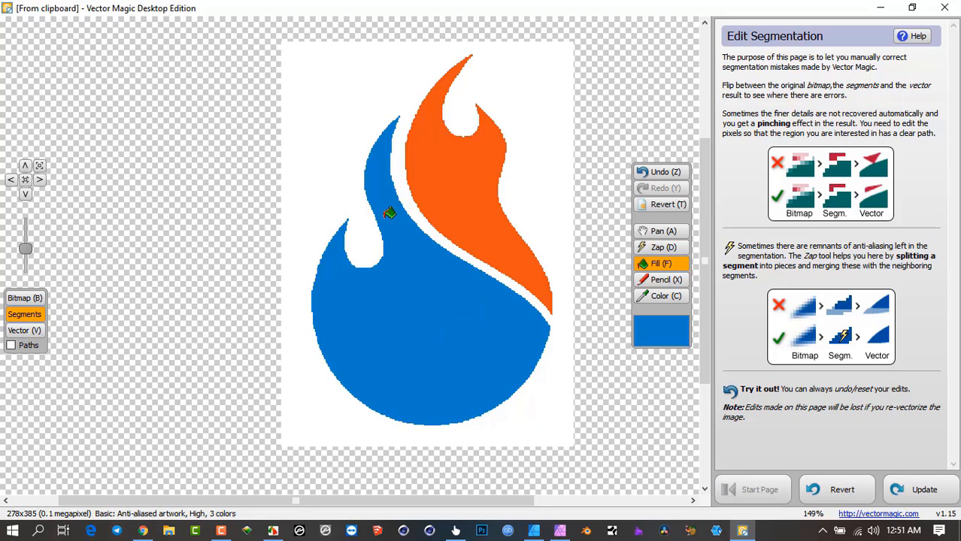
pyautogui.click(922, 490)
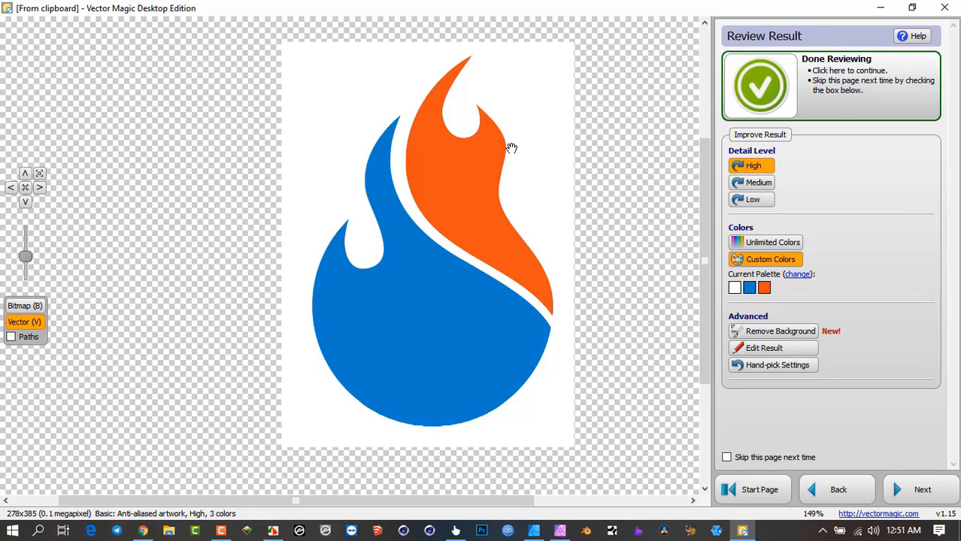
# - Examine the three-color result's vector paths and compare its shapes with the original bitmap
pyautogui.scroll(2, 436, 234)
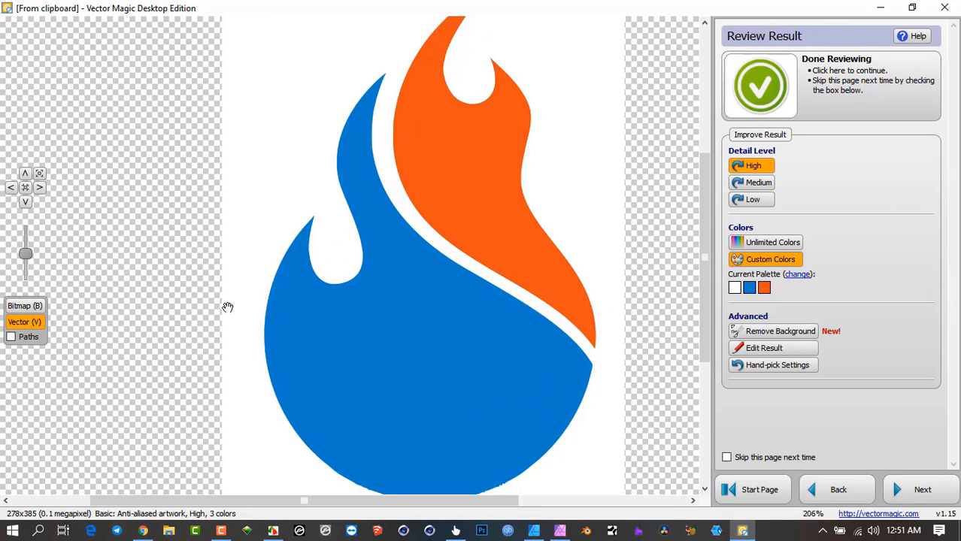
pyautogui.click(11, 337)
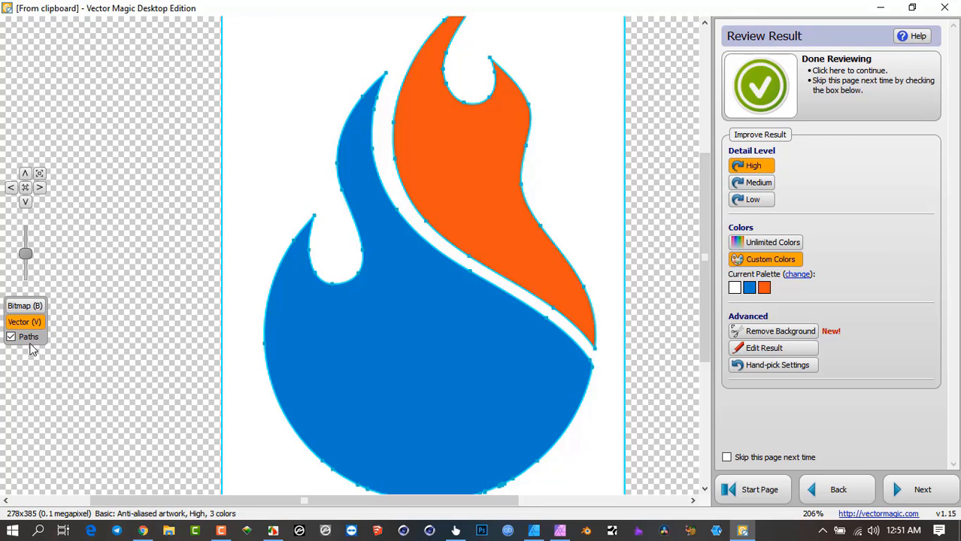
pyautogui.click(30, 306)
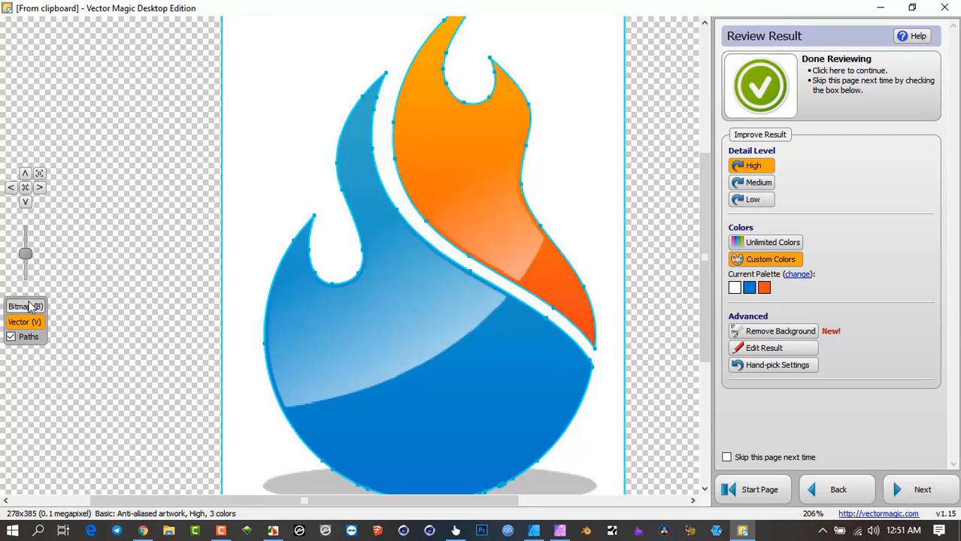
pyautogui.click(30, 307)
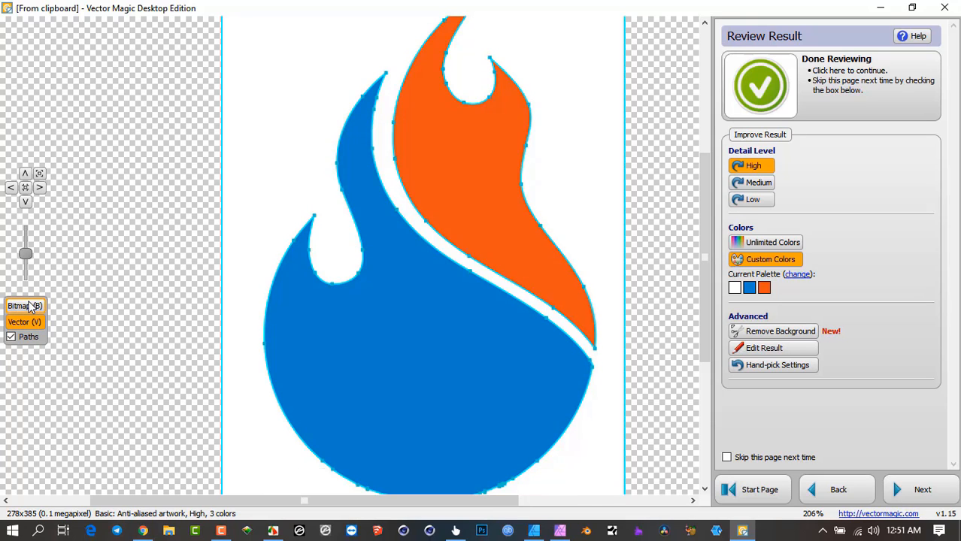
pyautogui.click(30, 306)
pyautogui.scroll(-3, 454, 112)
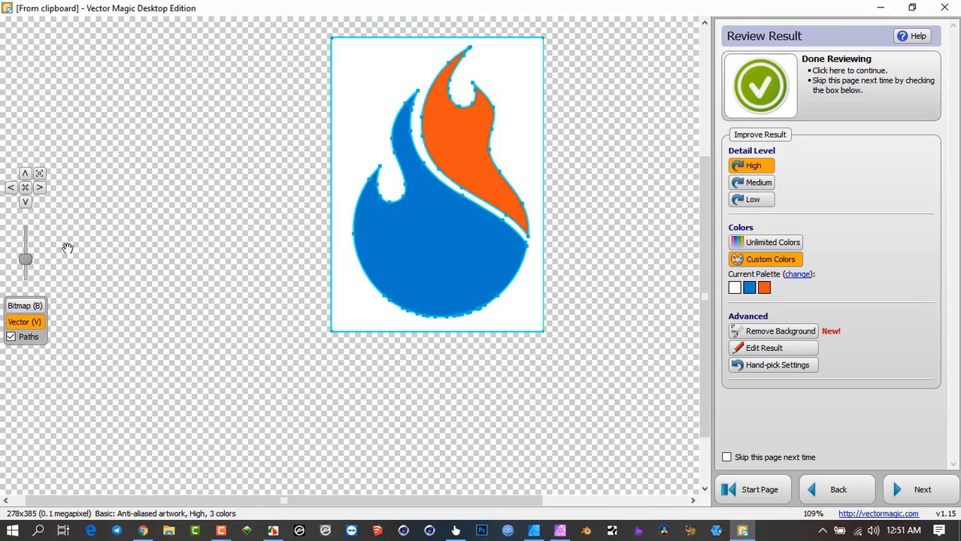
pyautogui.click(22, 343)
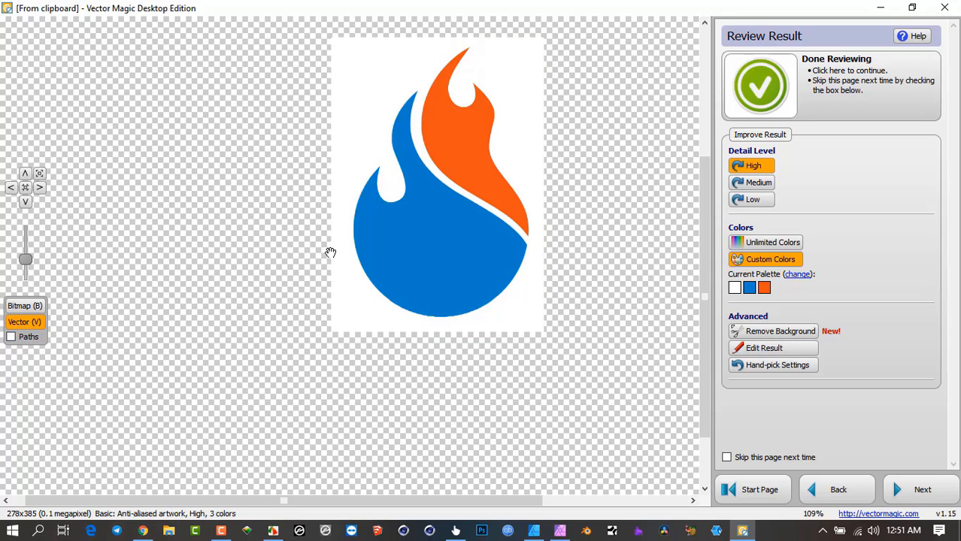
pyautogui.moveTo(444, 204); pyautogui.dragTo(412, 282)
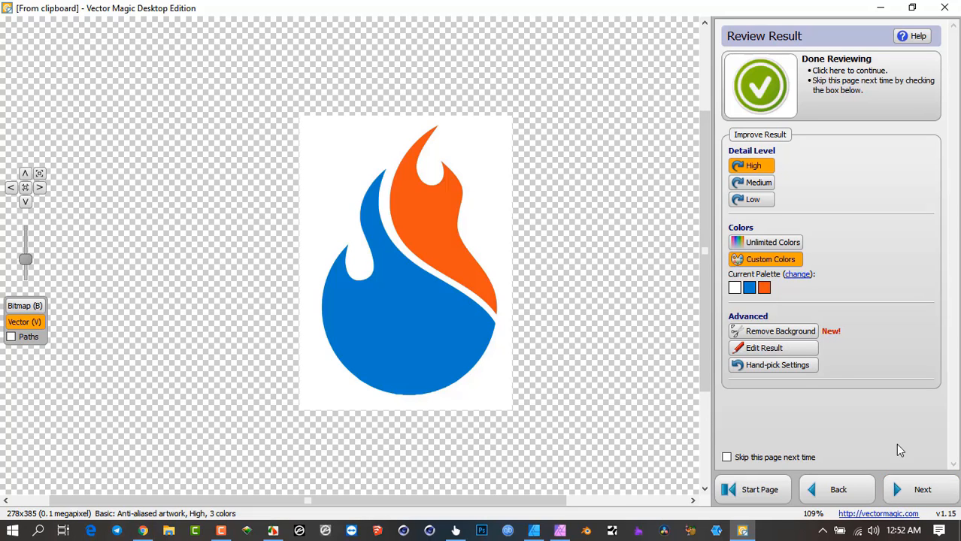
# - Replace the palette's red-orange with the upper flame's orange and its blue with the brighter blue below the highlight, and re-vectorize
pyautogui.click(767, 289)
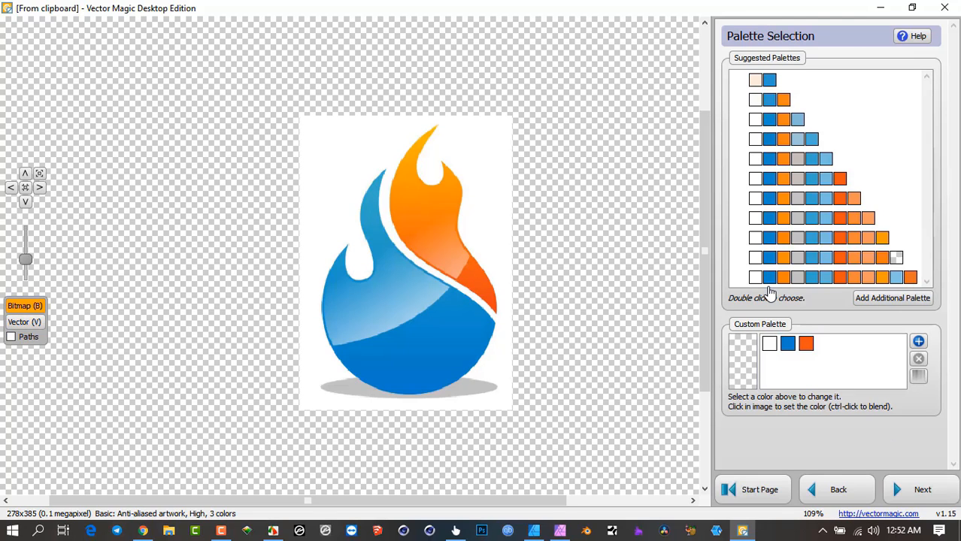
pyautogui.click(808, 345)
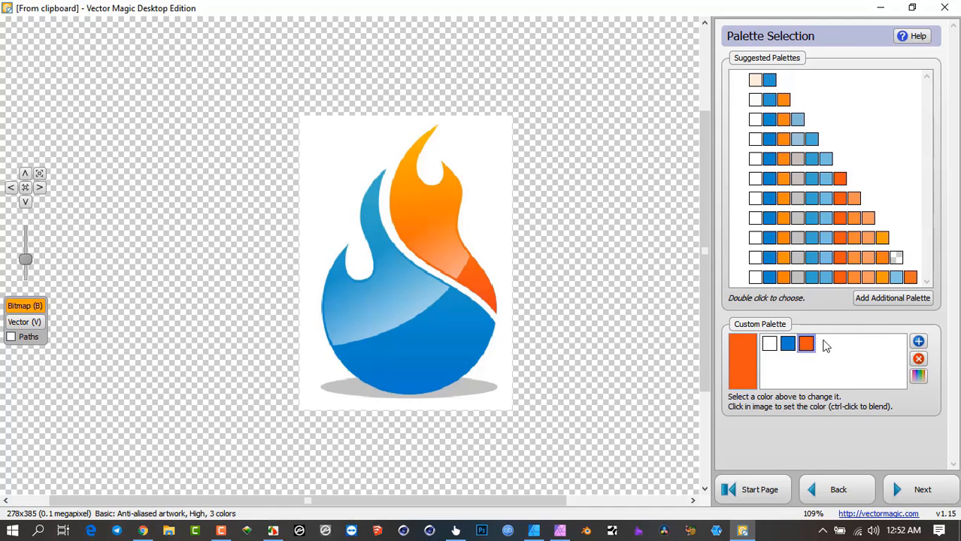
pyautogui.click(412, 187)
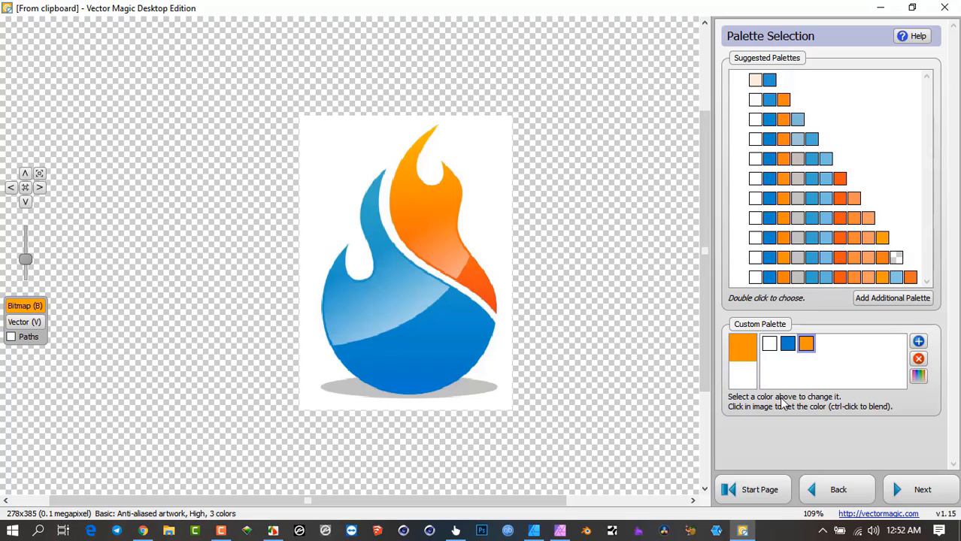
pyautogui.click(787, 344)
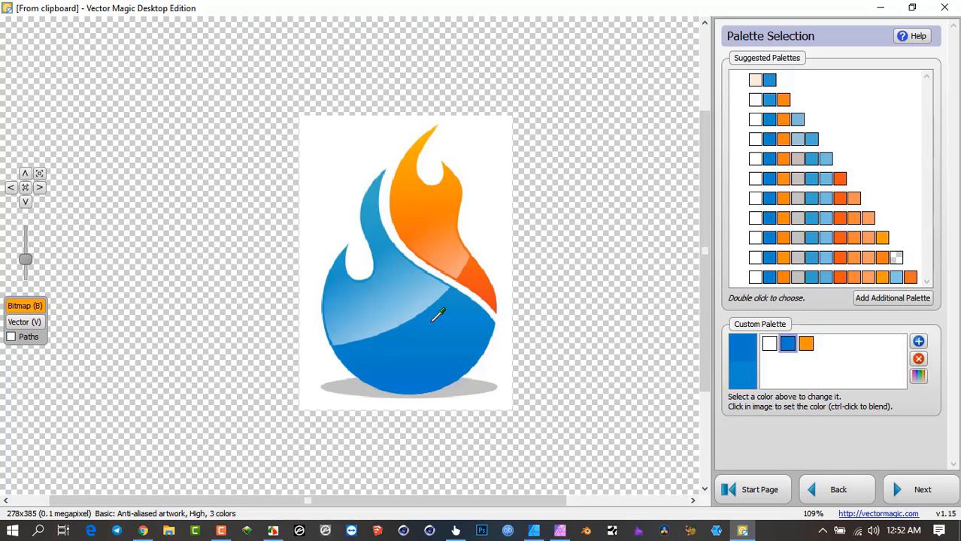
pyautogui.click(917, 492)
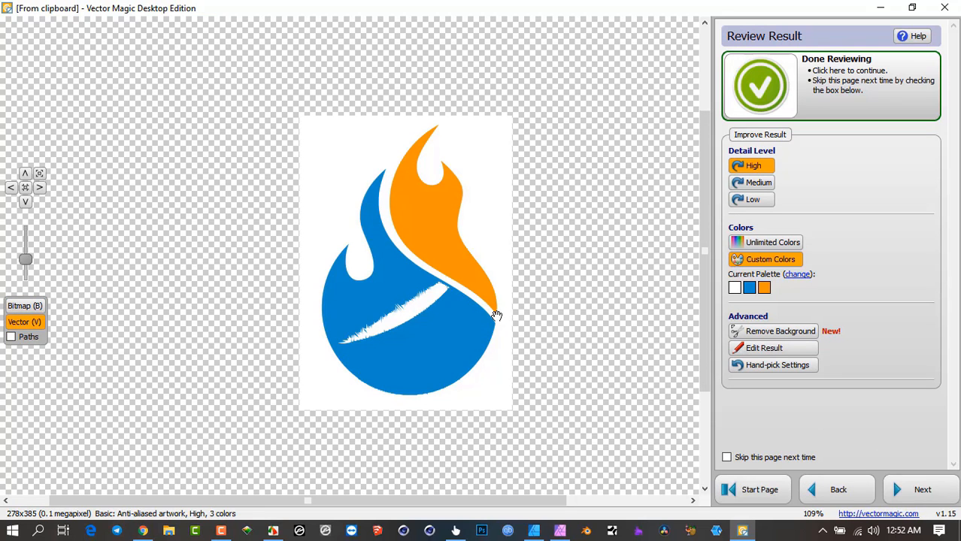
# - Fill the white streak in the re-vectorized blue flame with the sampled brighter blue and update the result
pyautogui.click(761, 349)
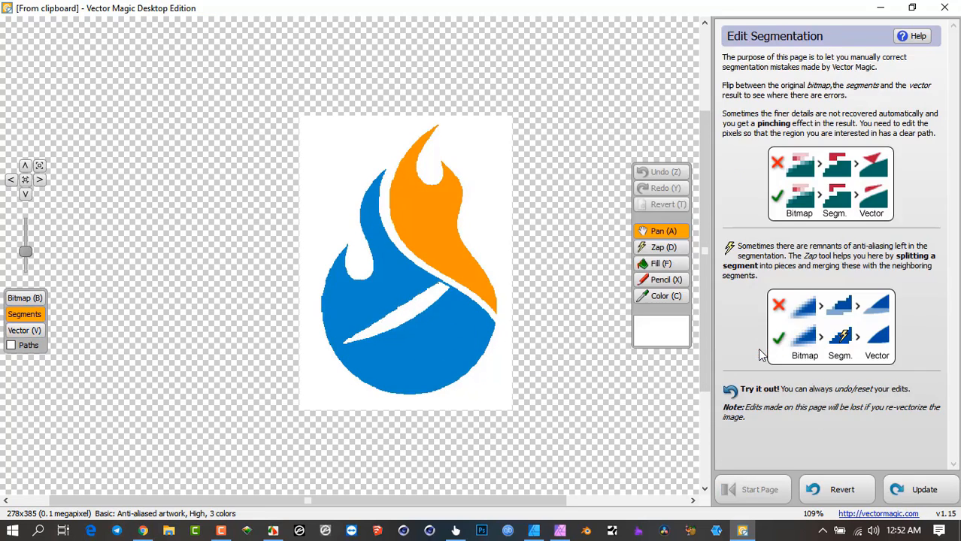
pyautogui.click(654, 301)
pyautogui.click(422, 331)
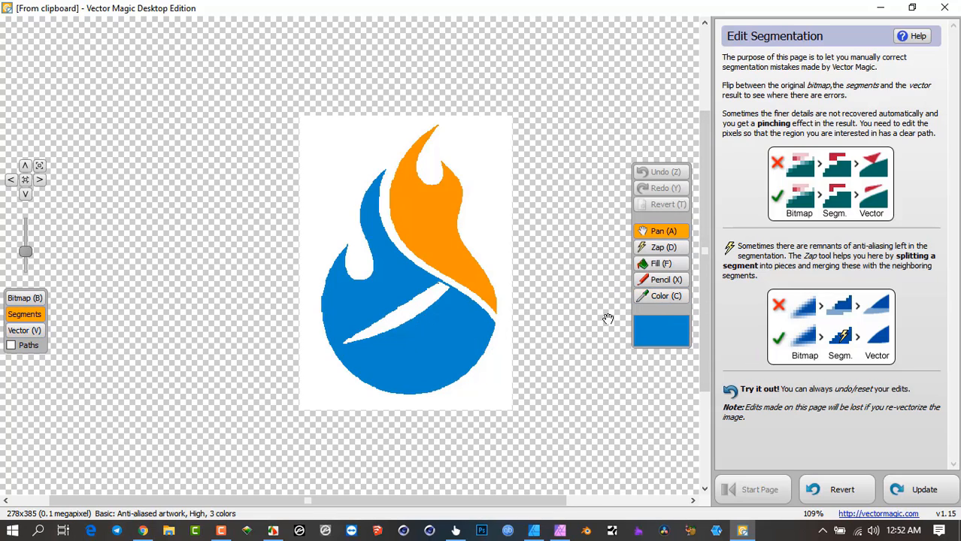
pyautogui.click(654, 263)
pyautogui.click(431, 293)
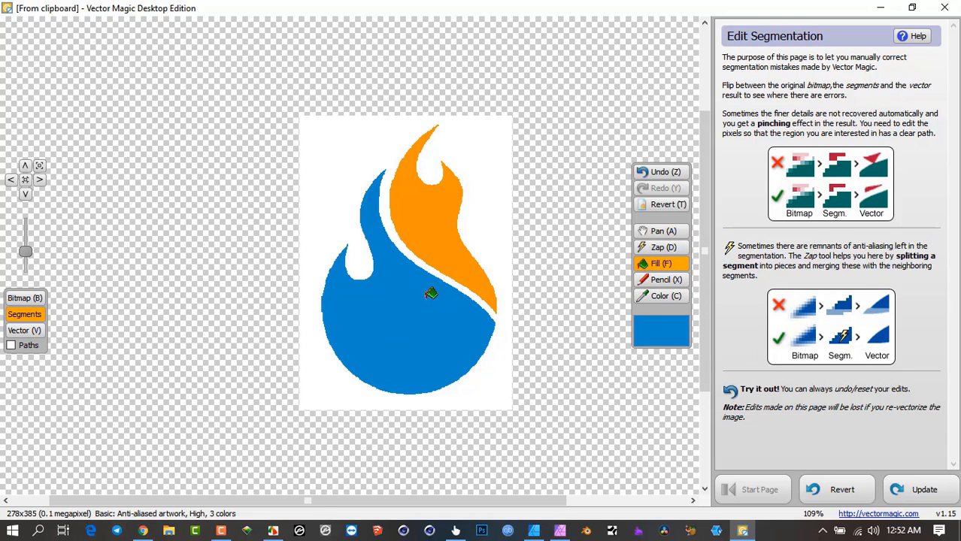
pyautogui.click(919, 489)
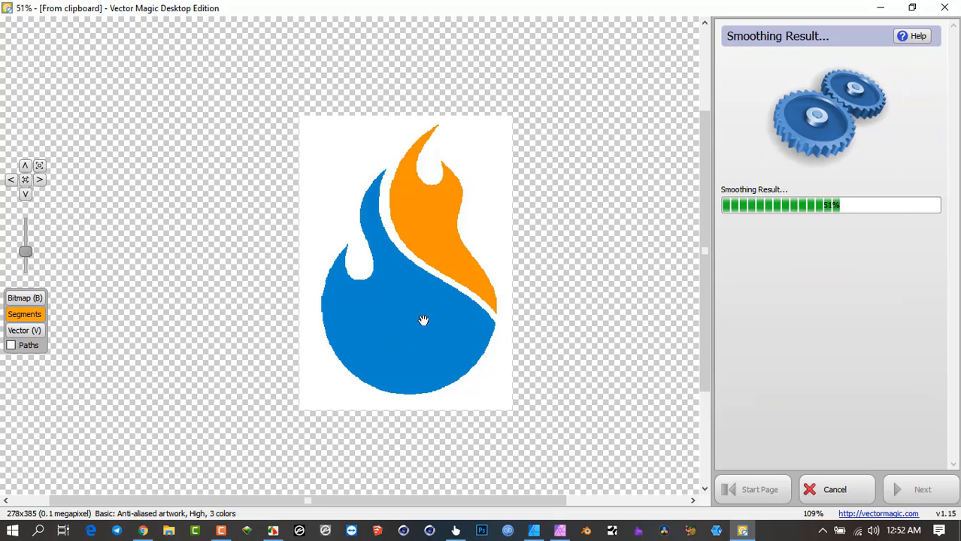
# - Accept the vector result, place it as an EPS in Affinity Designer's untitled document, and delete the placed copy
pyautogui.scroll(2, 433, 260)
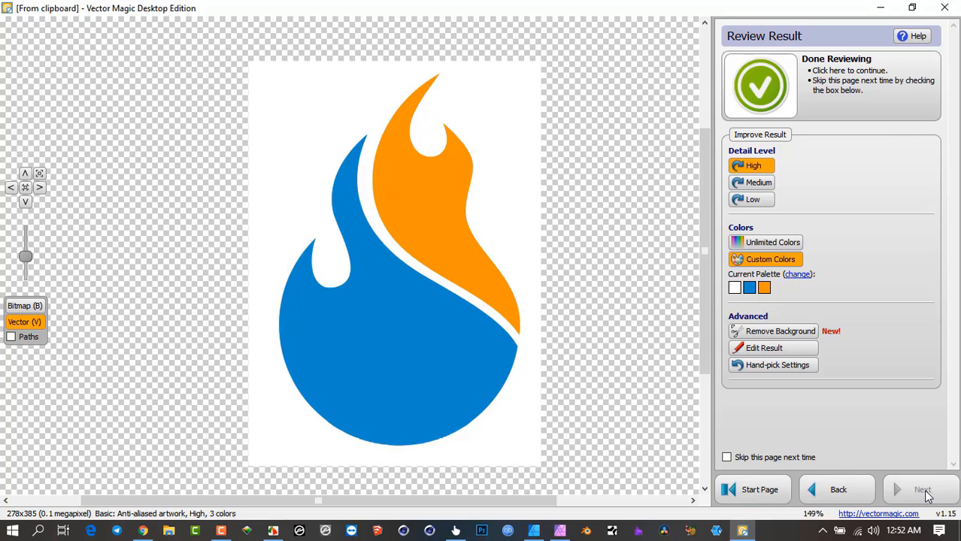
pyautogui.click(925, 491)
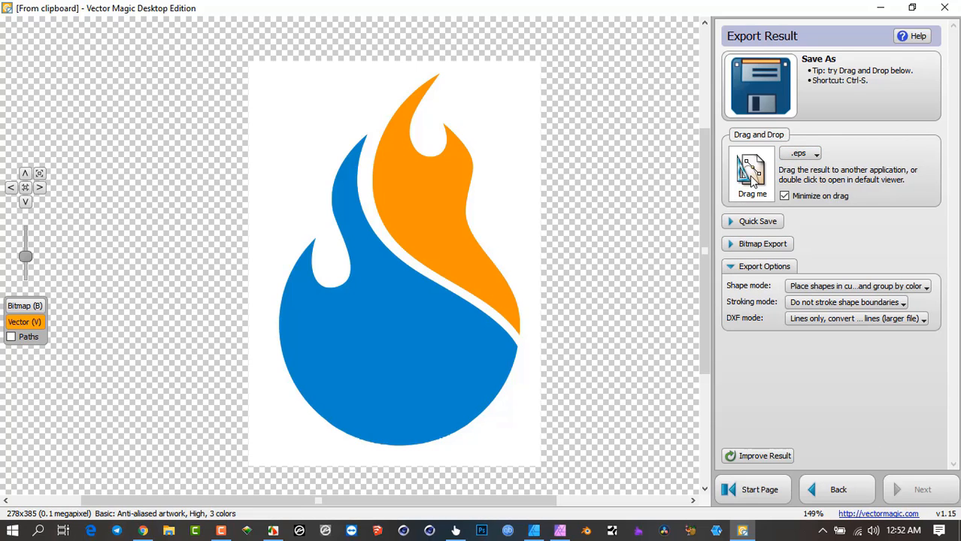
pyautogui.moveTo(535, 17); pyautogui.dragTo(716, 21)
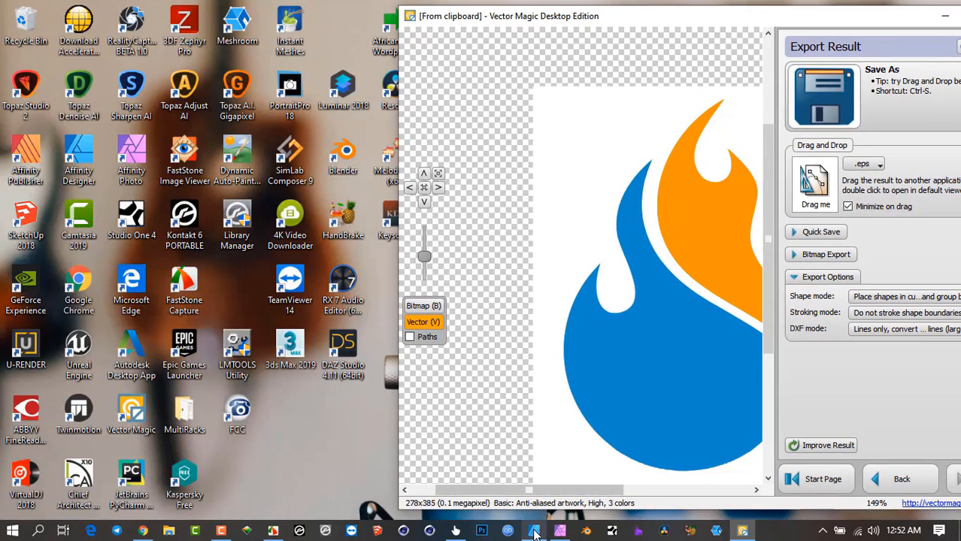
pyautogui.click(534, 531)
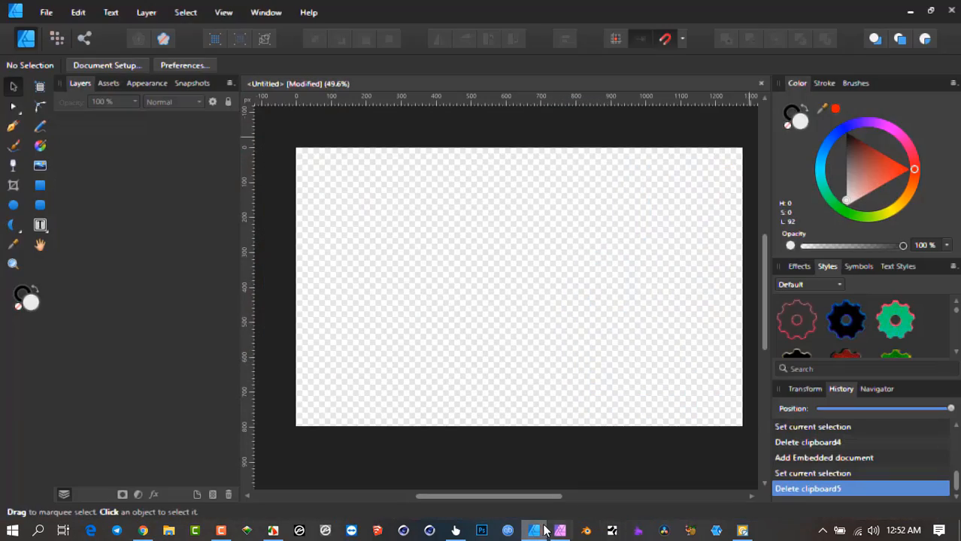
pyautogui.click(742, 532)
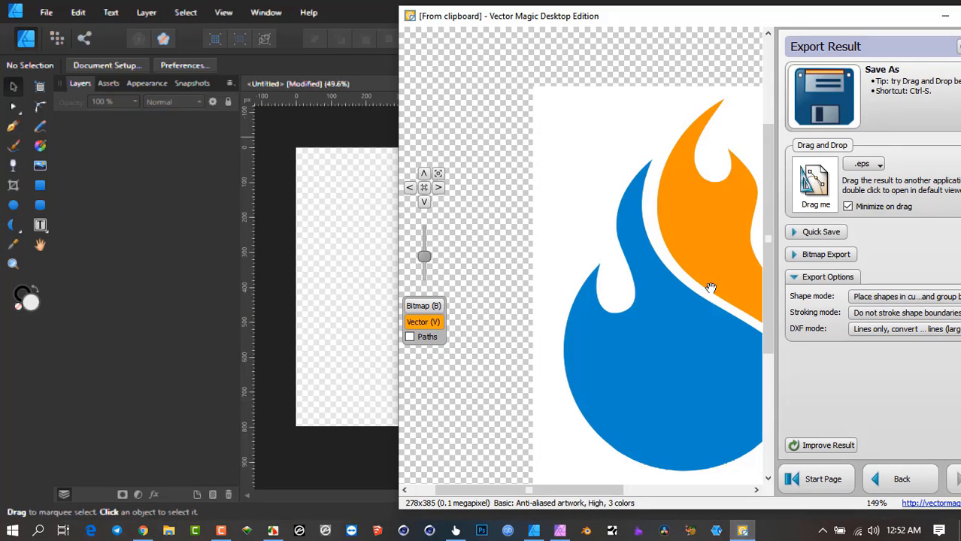
pyautogui.moveTo(814, 179); pyautogui.dragTo(512, 266)
pyautogui.click(354, 158)
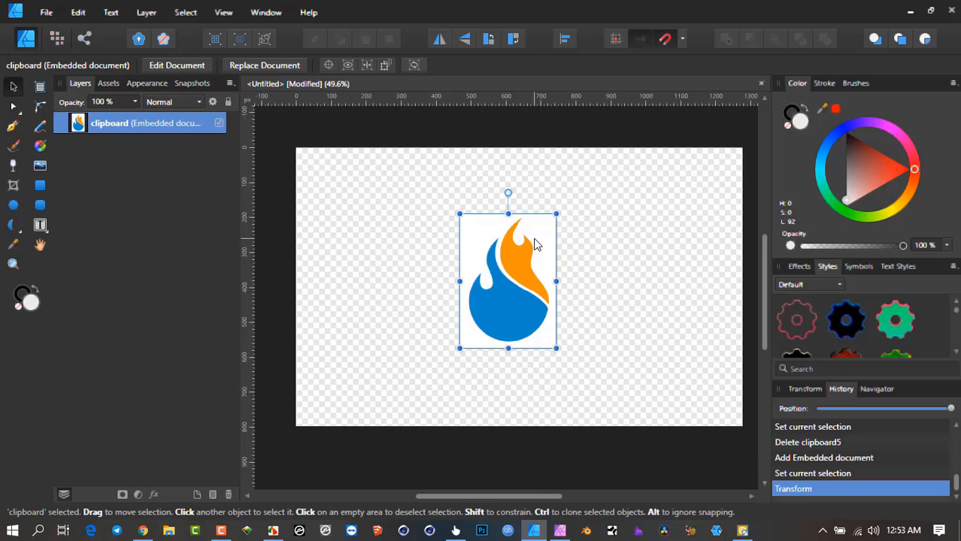
pyautogui.press('Delete')
# - Switch to Vector Magic, remove the white background shape around the flames, and continue to the export stage
pyautogui.click(743, 531)
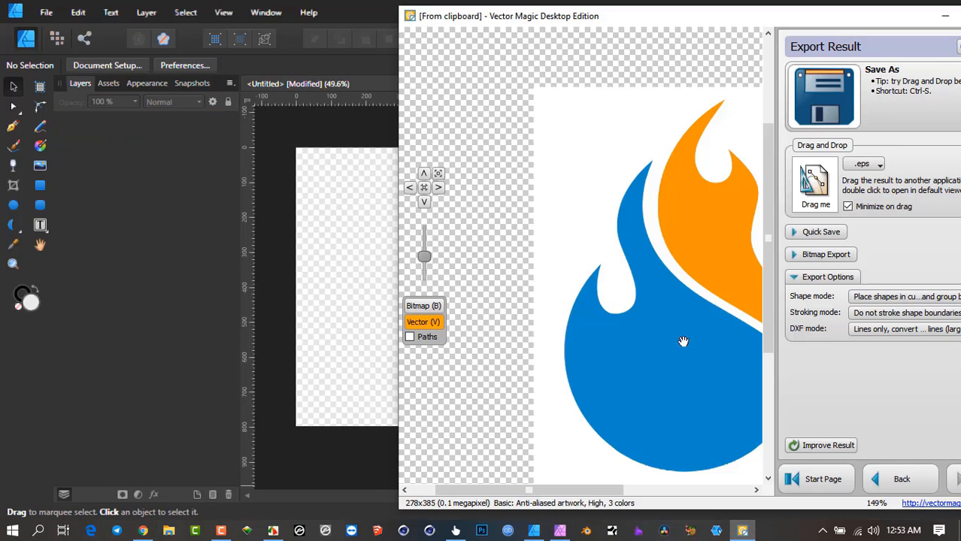
pyautogui.scroll(-3, 639, 273)
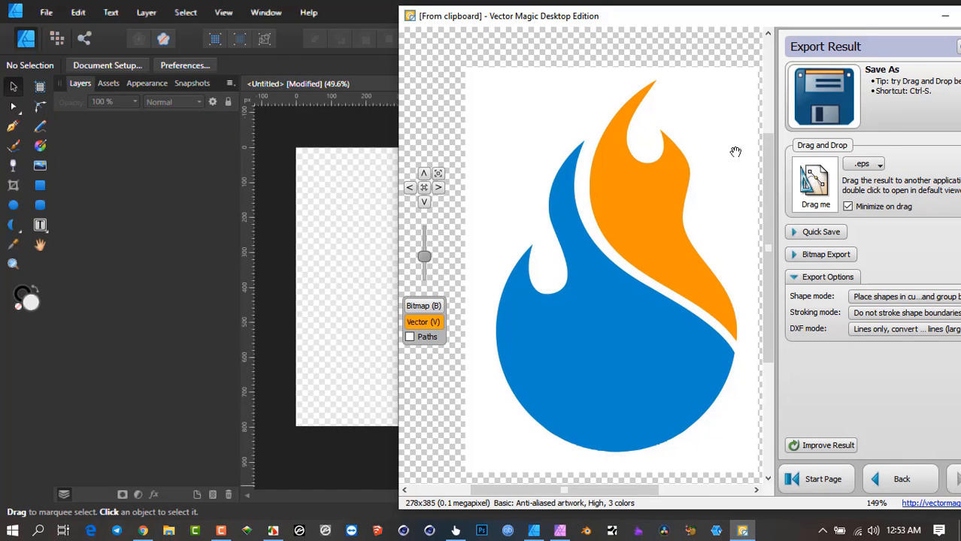
pyautogui.moveTo(730, 24); pyautogui.dragTo(621, 18)
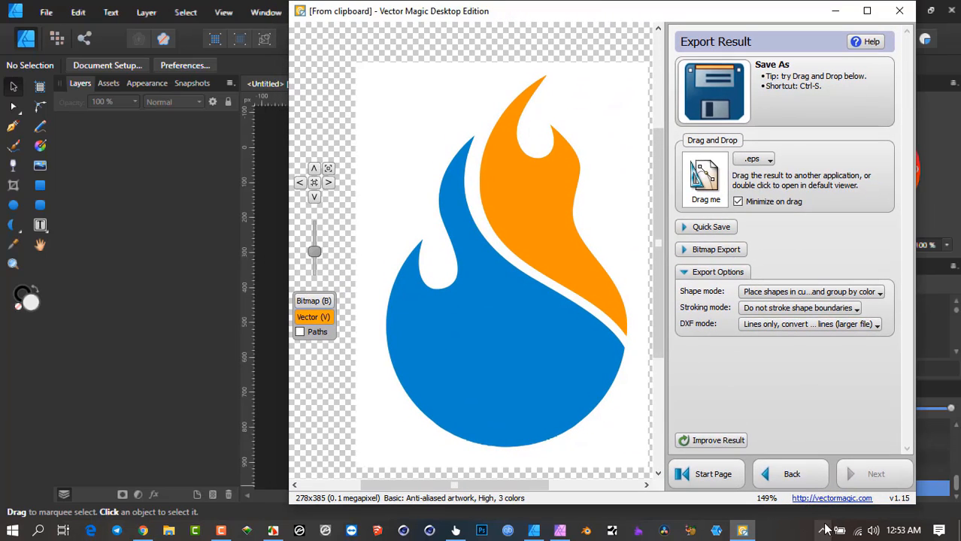
pyautogui.click(791, 473)
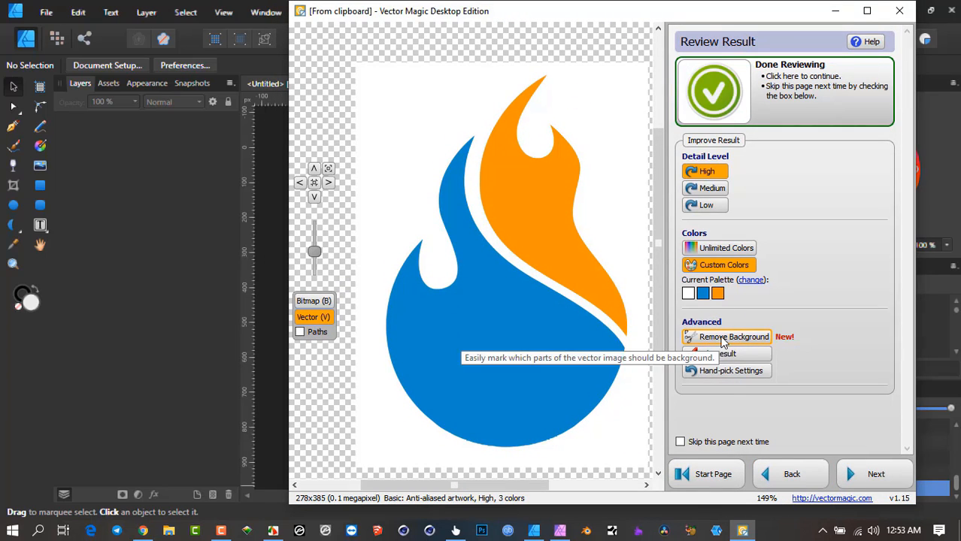
pyautogui.click(722, 339)
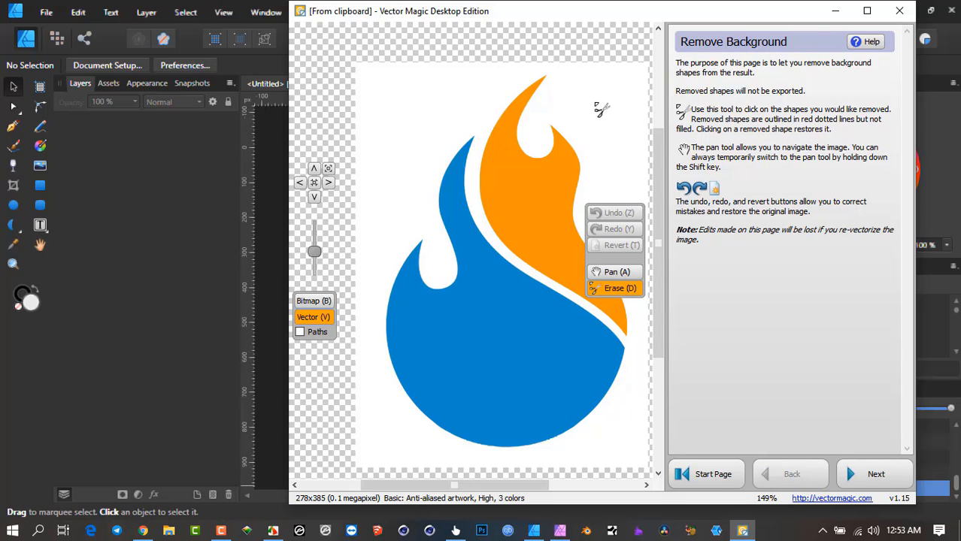
pyautogui.click(606, 111)
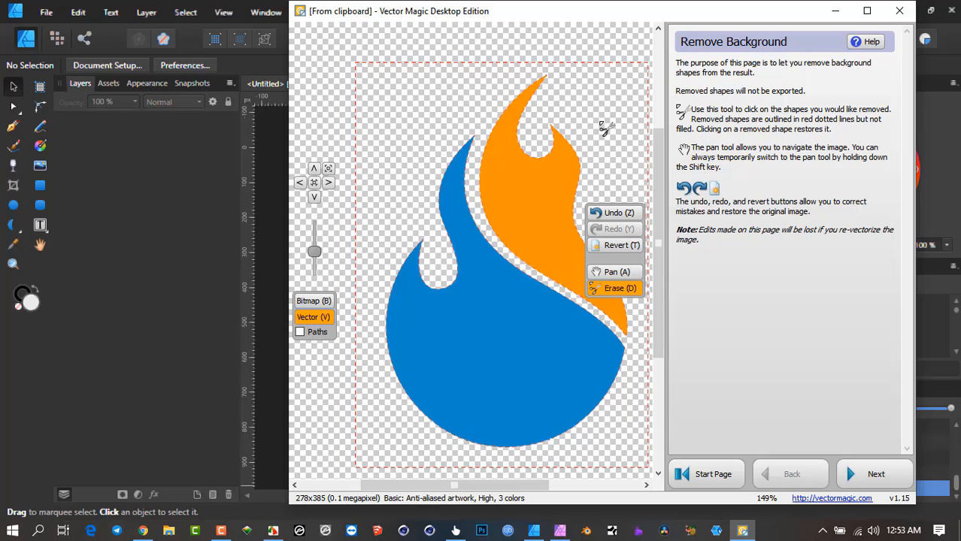
pyautogui.click(871, 476)
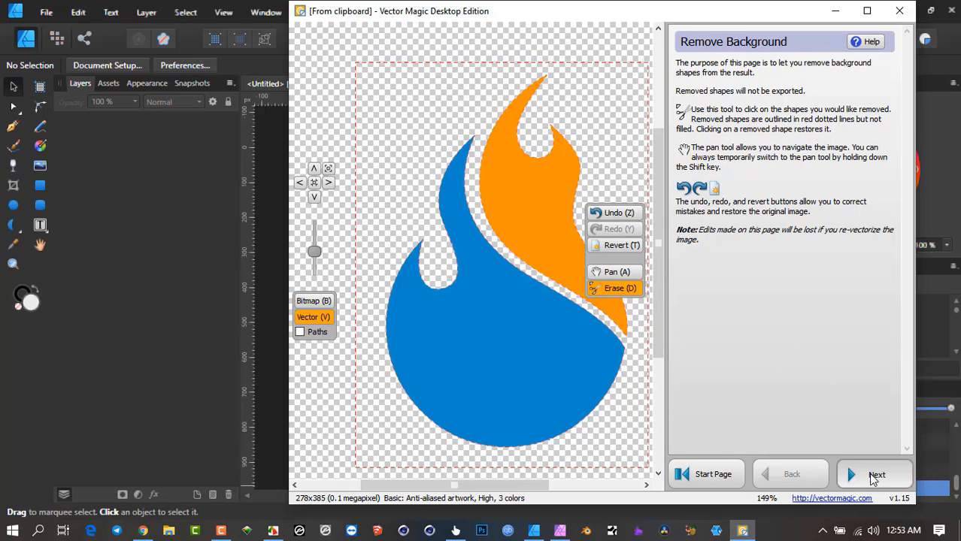
pyautogui.click(872, 475)
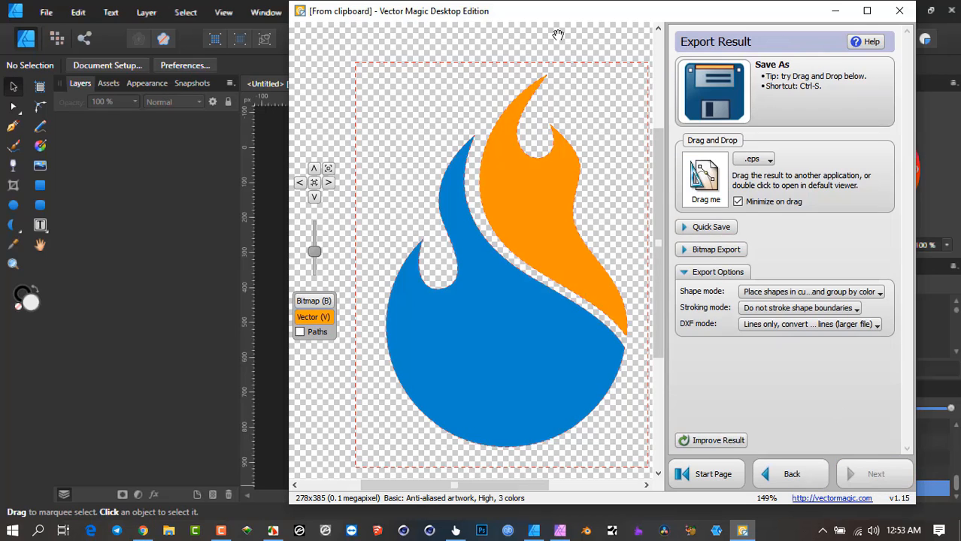
# - Place the background-free flame logo as an EPS in the middle of Affinity Designer's untitled document
pyautogui.moveTo(556, 20); pyautogui.dragTo(778, 57)
pyautogui.moveTo(927, 218); pyautogui.dragTo(515, 280)
pyautogui.click(392, 231)
pyautogui.scroll(2, 514, 280)
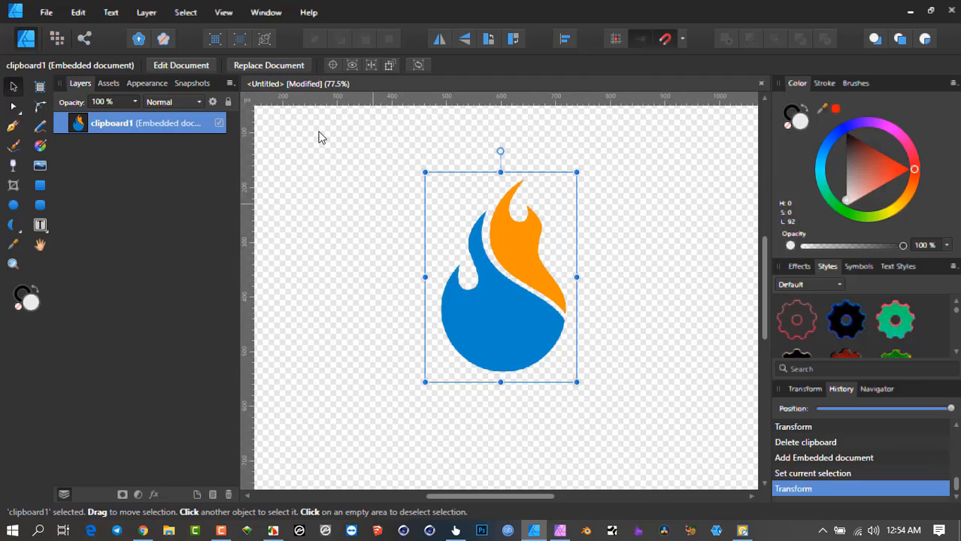
pyautogui.click(46, 12)
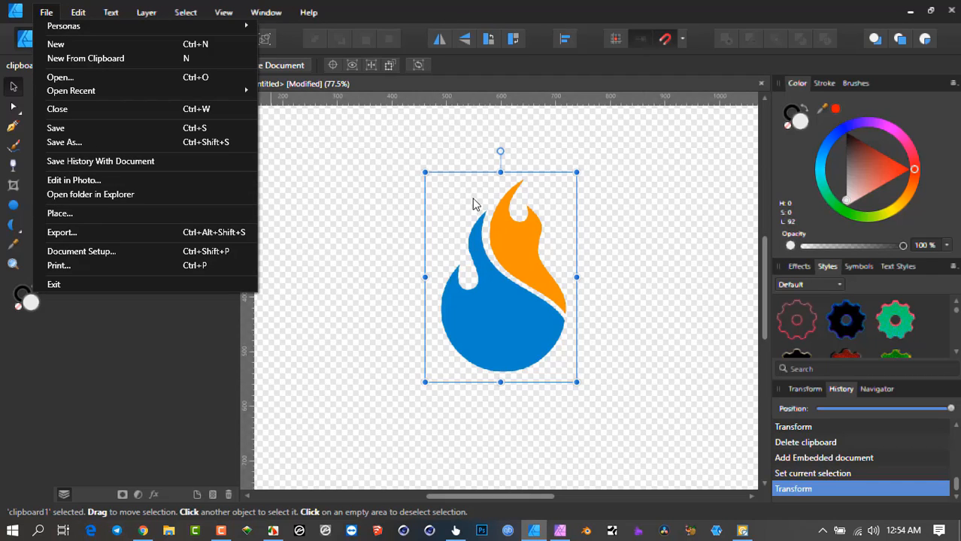
pyautogui.click(556, 9)
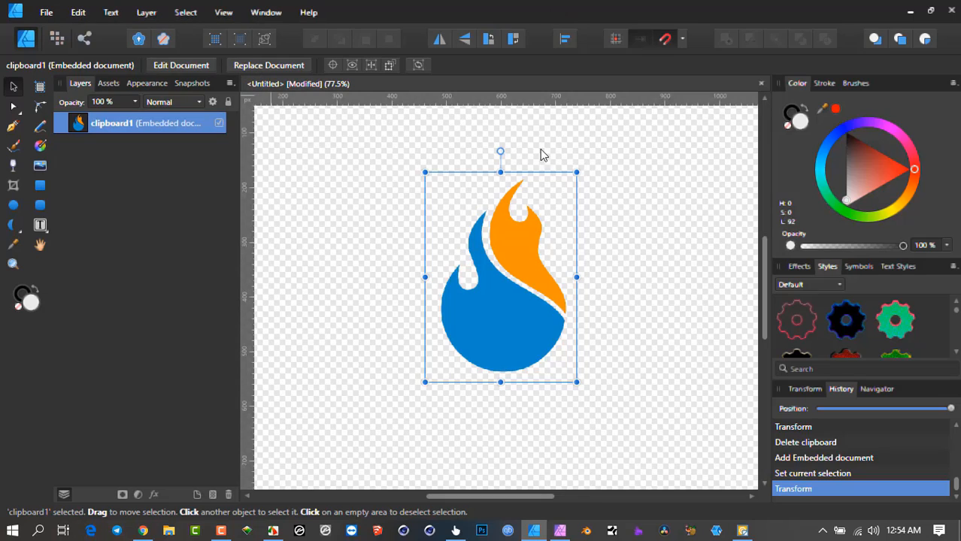
# - Open the embedded flame document for editing, dismiss the profile notice, and inspect the blue and orange curves in its layer
pyautogui.doubleClick(510, 242)
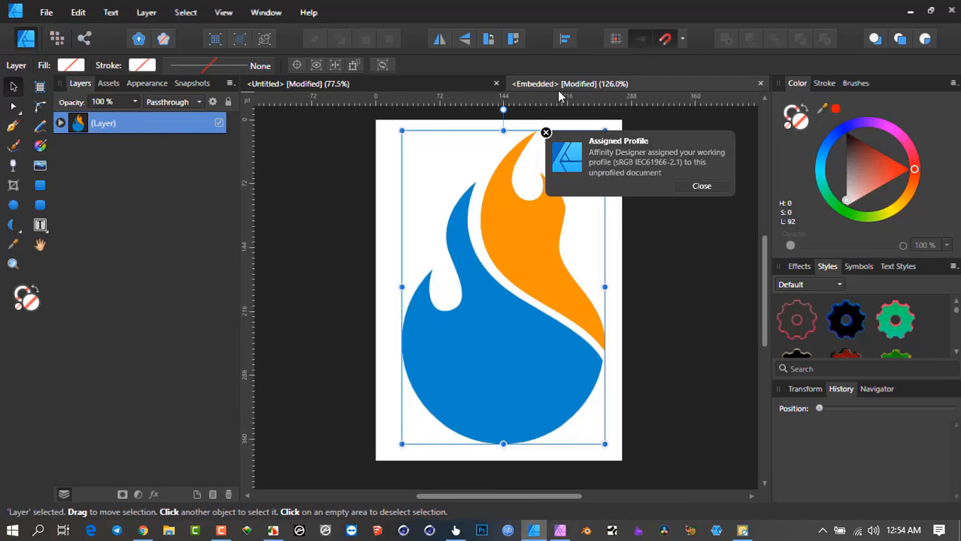
pyautogui.click(702, 187)
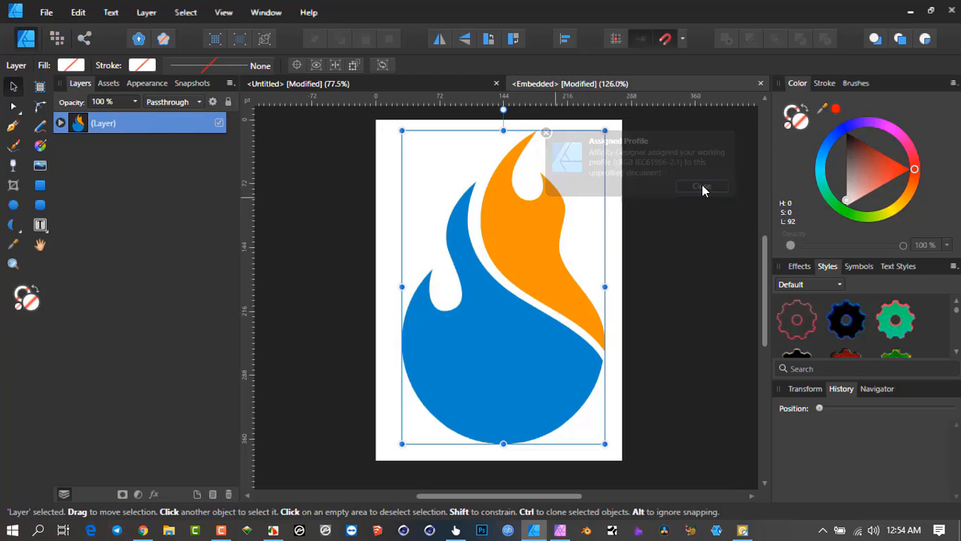
pyautogui.click(61, 124)
pyautogui.click(128, 148)
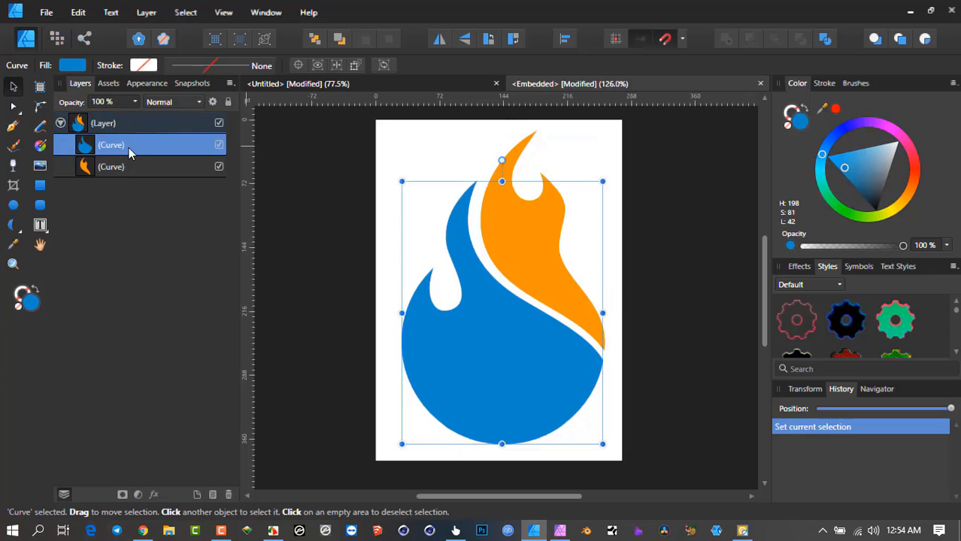
pyautogui.click(122, 168)
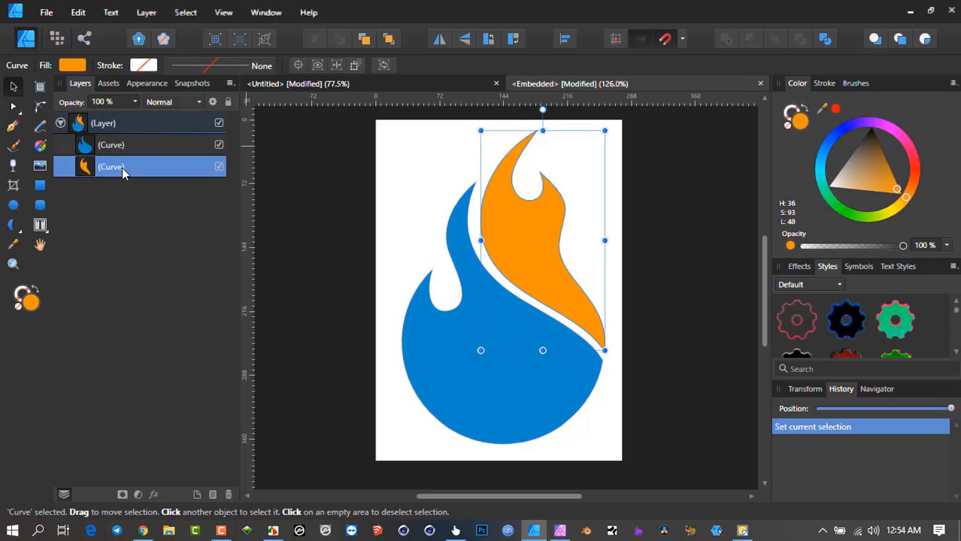
# - Insert a document-sized artboard around the flame artwork and leave nothing selected
pyautogui.scroll(-5, 386, 182)
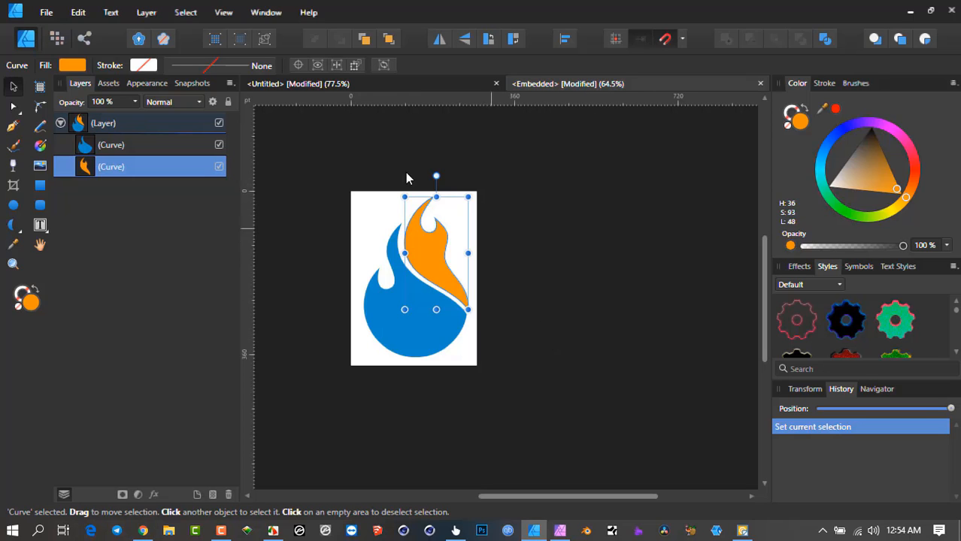
pyautogui.click(374, 142)
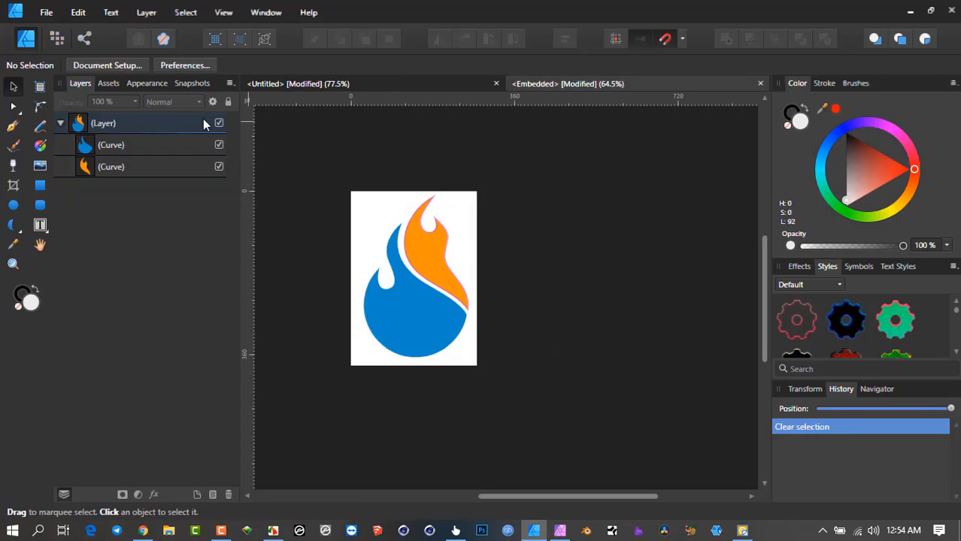
pyautogui.click(40, 87)
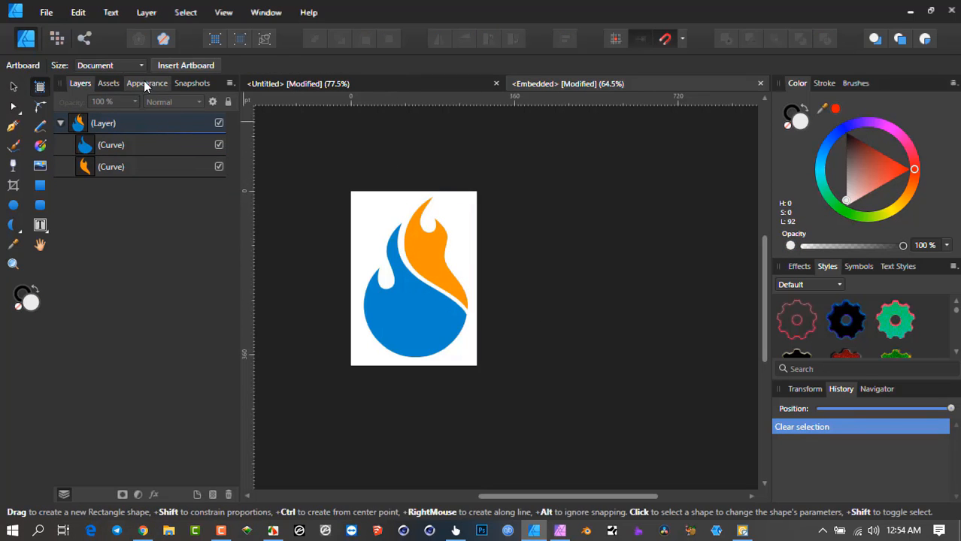
pyautogui.click(182, 67)
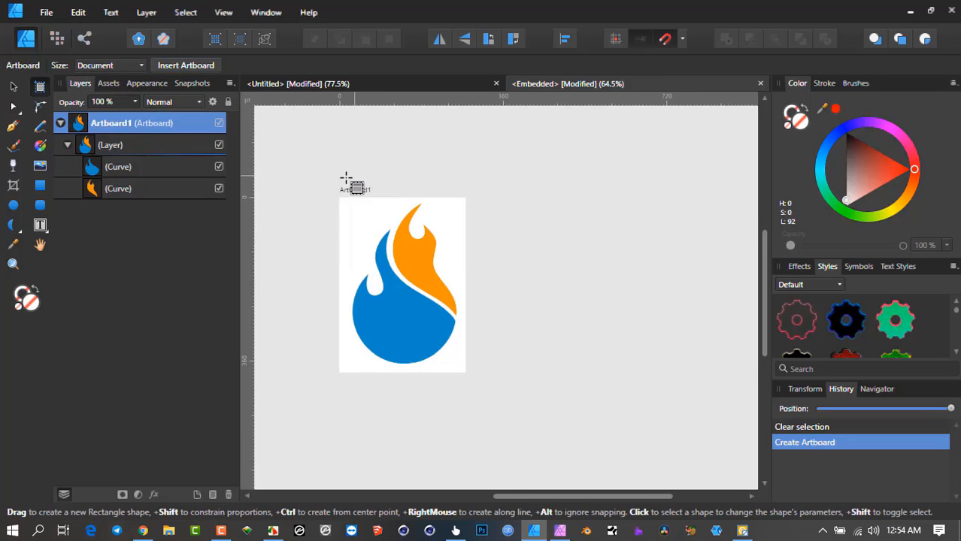
pyautogui.moveTo(346, 178); pyautogui.dragTo(306, 173)
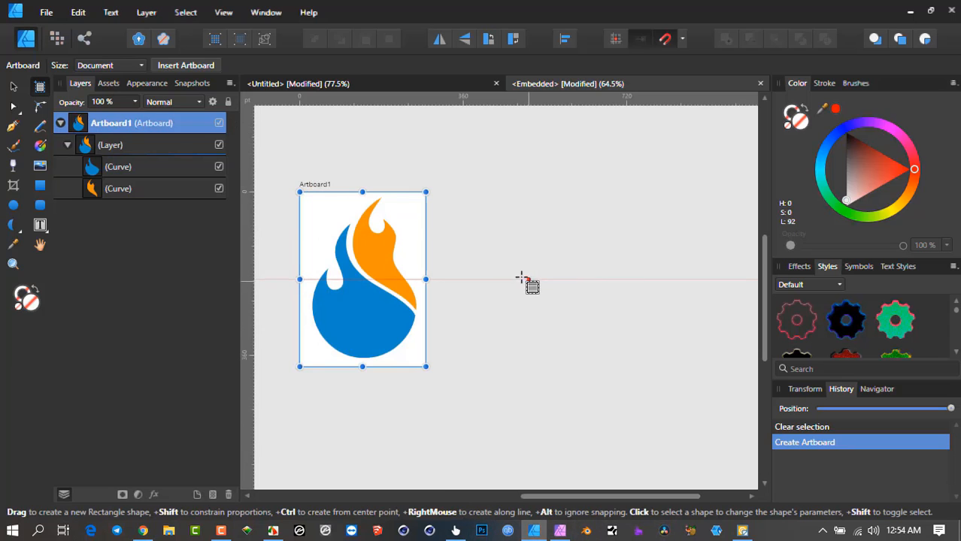
pyautogui.click(13, 87)
pyautogui.click(482, 173)
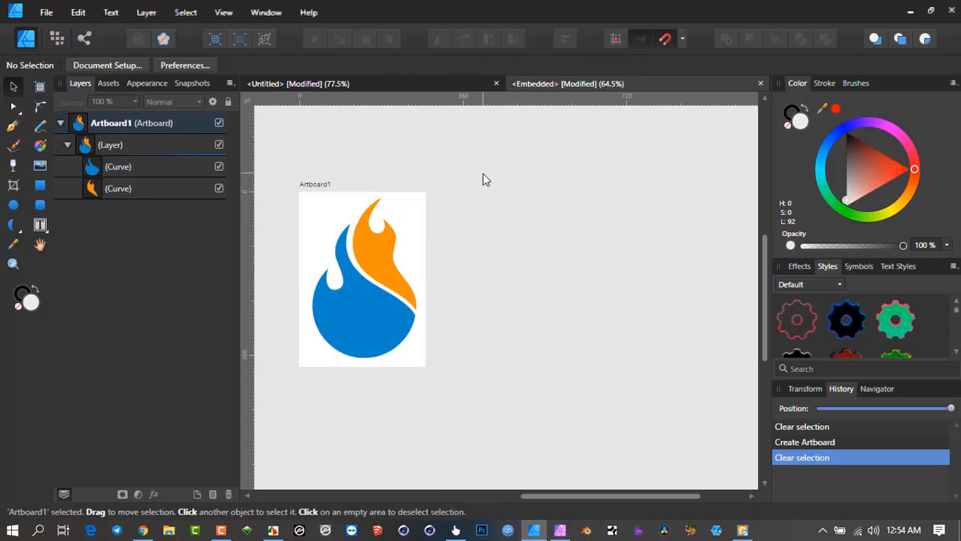
# - Paste the original glossy flame bitmap into the embedded document and move it beside the artboard as a reference
pyautogui.click(741, 531)
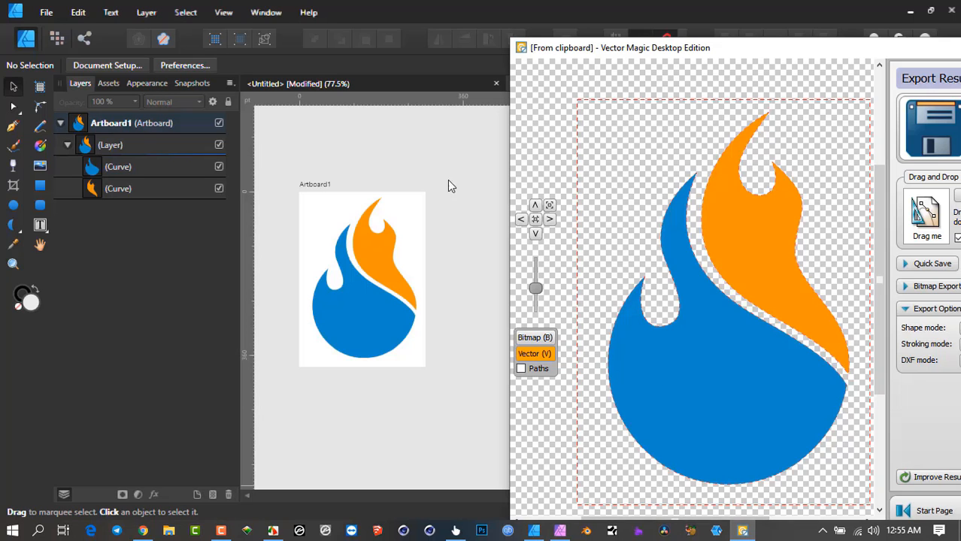
pyautogui.click(460, 163)
pyautogui.rightClick(489, 169)
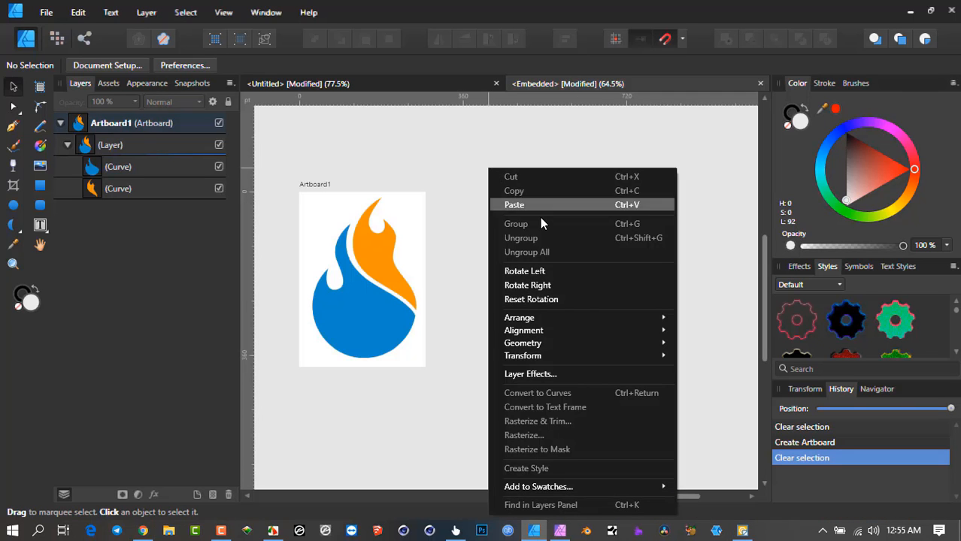
pyautogui.click(537, 204)
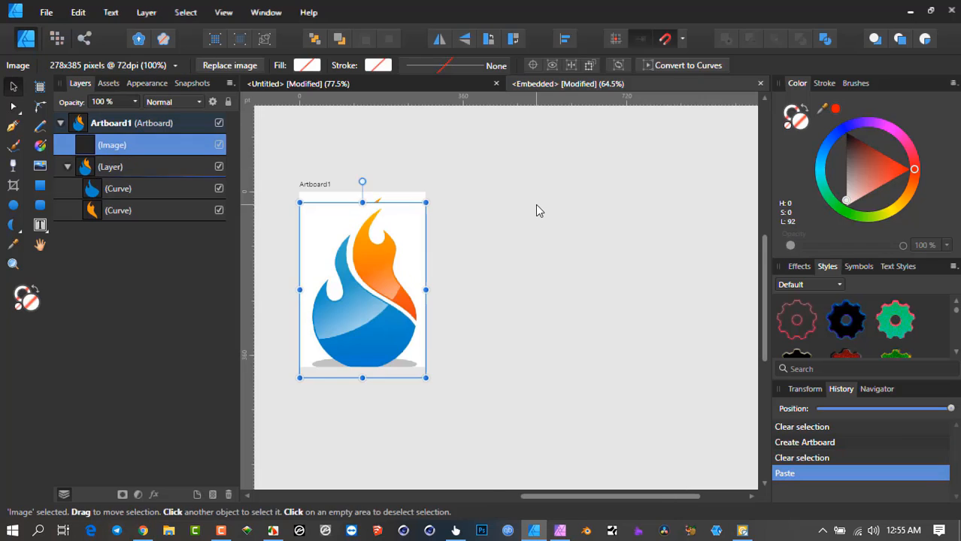
pyautogui.moveTo(365, 261); pyautogui.dragTo(546, 253)
pyautogui.moveTo(564, 292); pyautogui.dragTo(614, 261)
# - Select the flat blue flame curve to compare it with the reference, and shift the reference image slightly closer to the artboard
pyautogui.scroll(1, 590, 265)
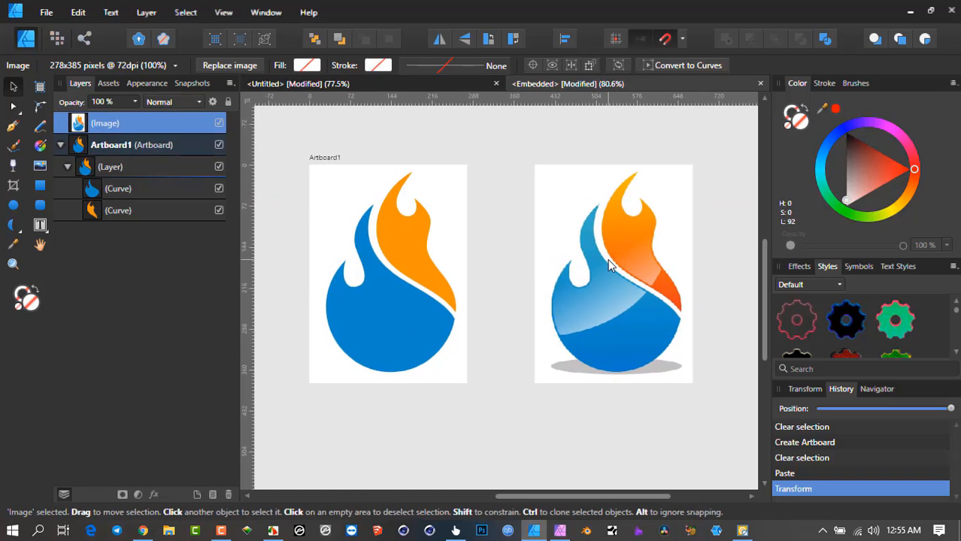
pyautogui.scroll(1, 575, 272)
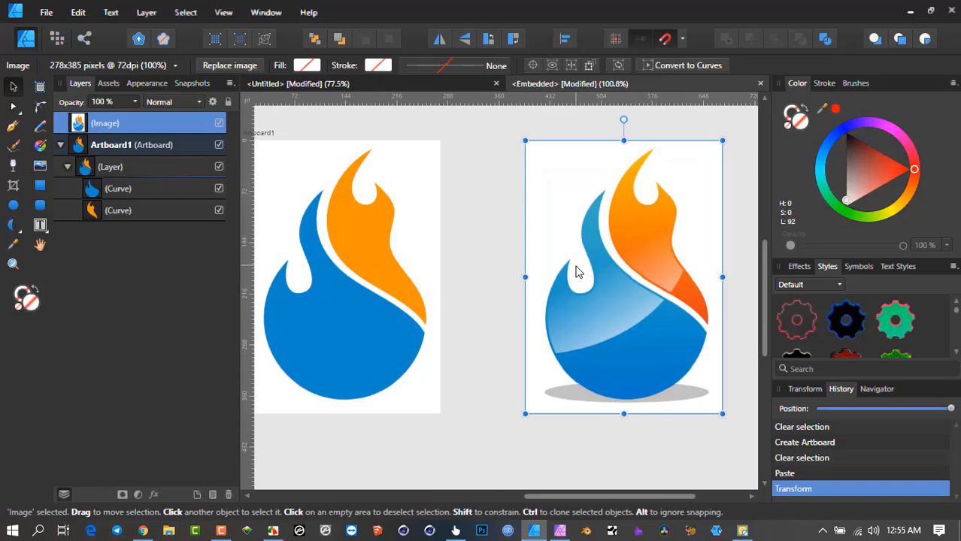
pyautogui.scroll(1, 600, 263)
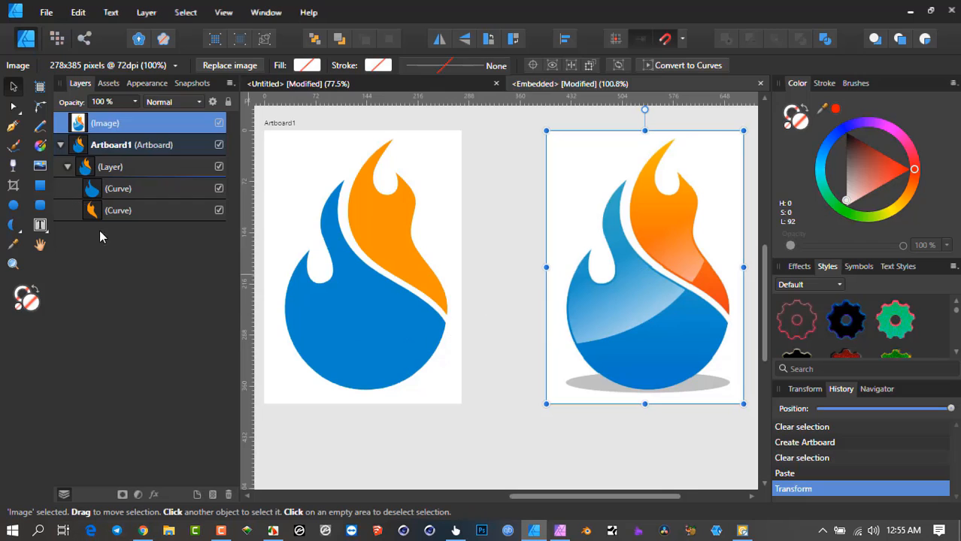
pyautogui.click(376, 317)
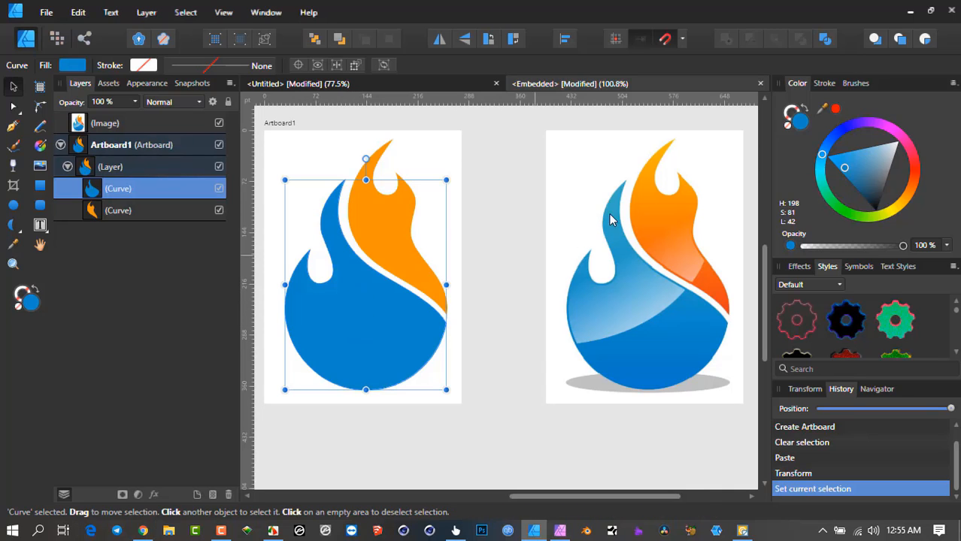
pyautogui.moveTo(606, 273); pyautogui.dragTo(594, 282)
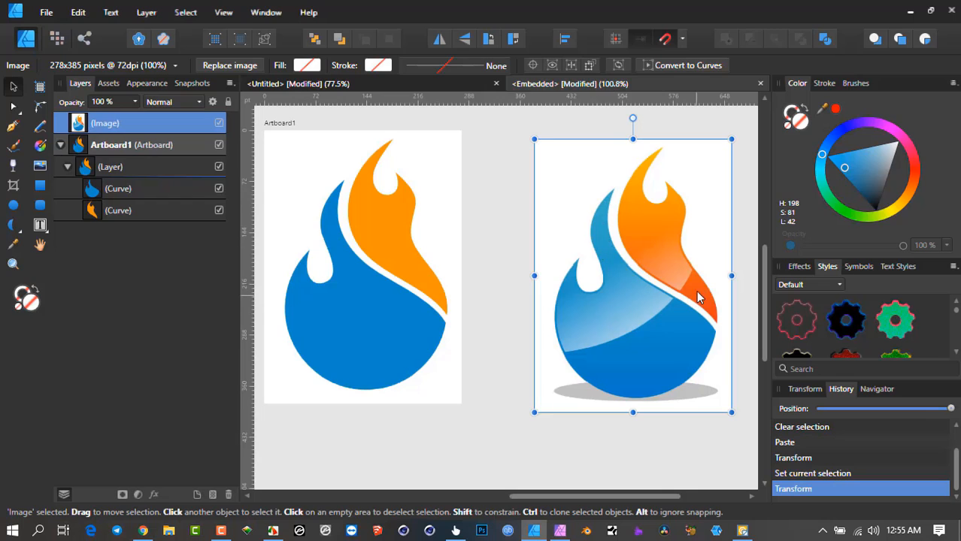
# - Duplicate the blue flame curve and name the copy "Shine"
pyautogui.click(387, 324)
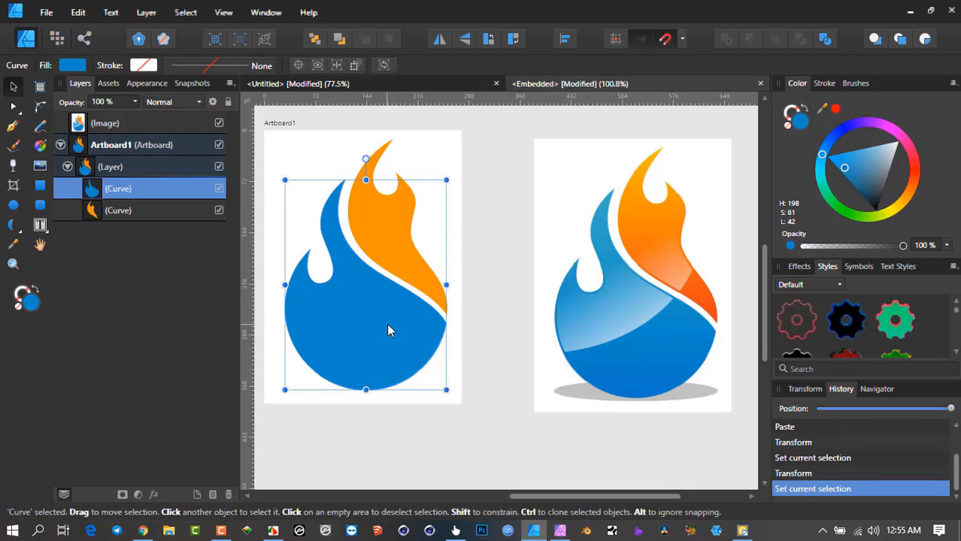
pyautogui.hotkey('ctrl', 'j')
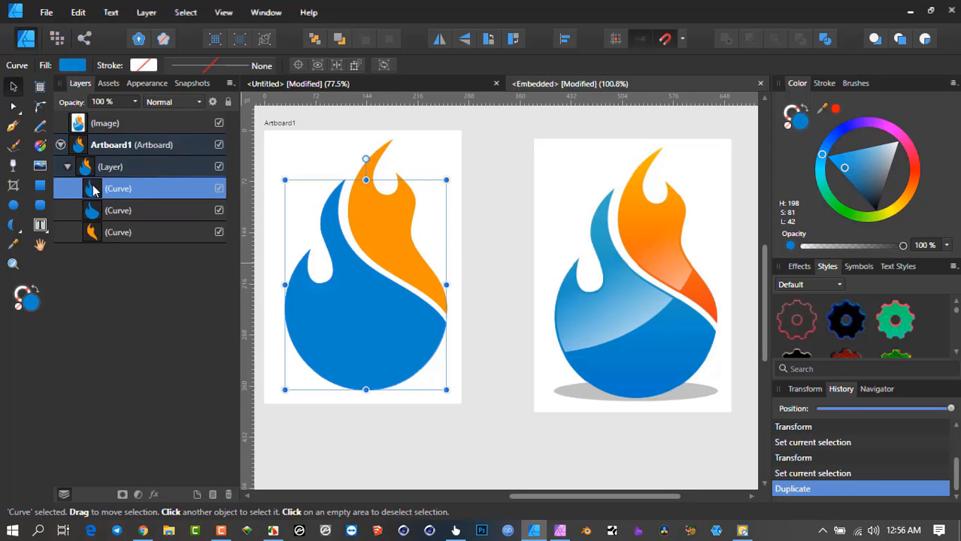
pyautogui.doubleClick(128, 190)
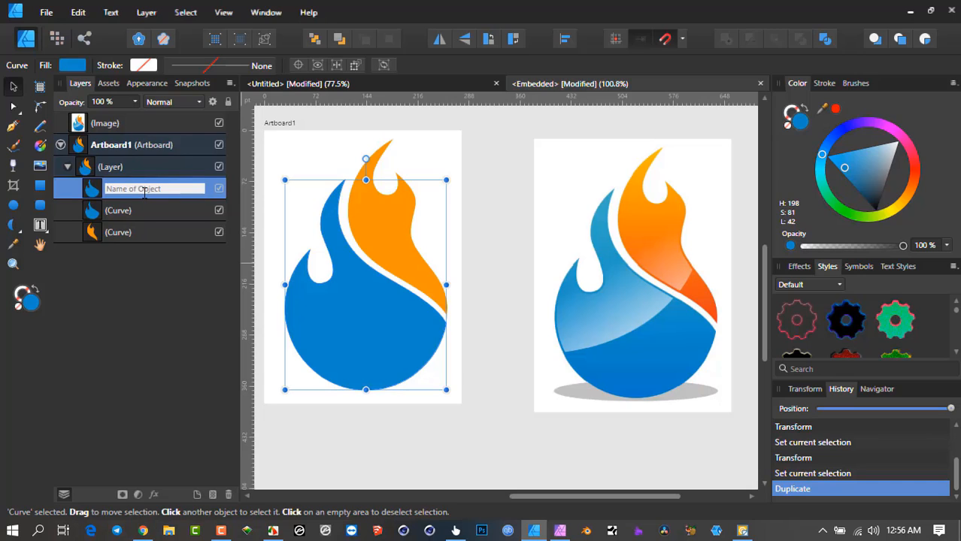
pyautogui.write('Shine')
pyautogui.press('Return')
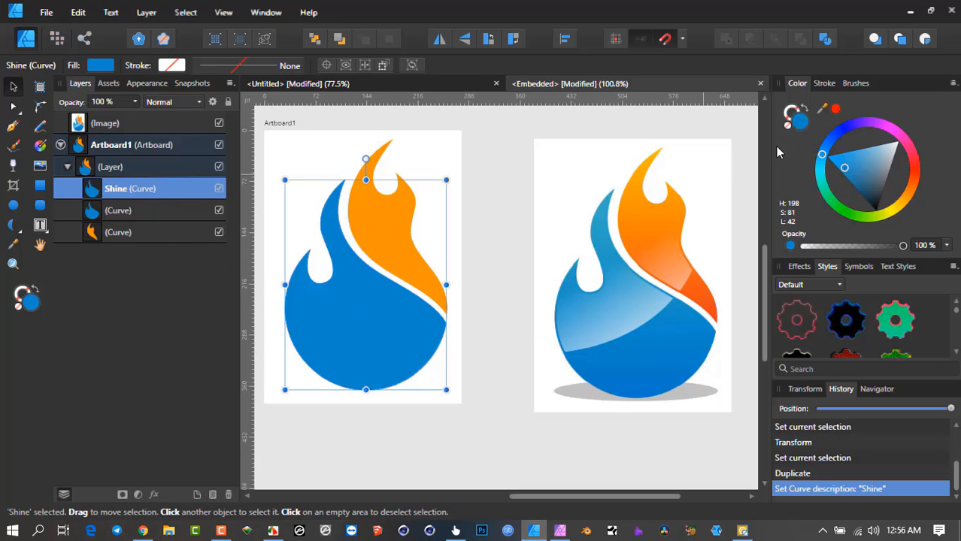
# - Fill the Shine curve with the light blue sampled from the reference's highlight, and toggle its visibility to compare it with the curve beneath
pyautogui.moveTo(822, 111); pyautogui.dragTo(622, 316)
pyautogui.click(836, 110)
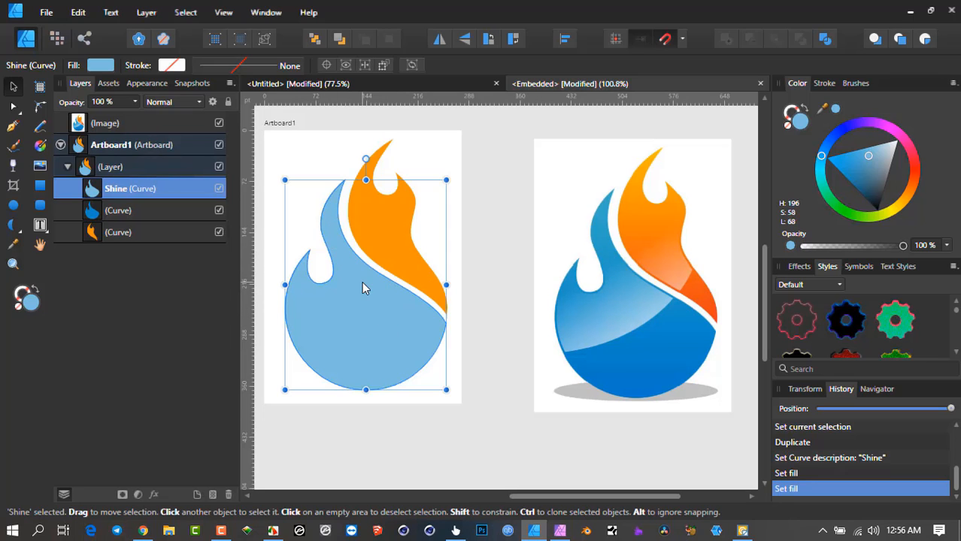
pyautogui.moveTo(362, 281); pyautogui.dragTo(414, 279)
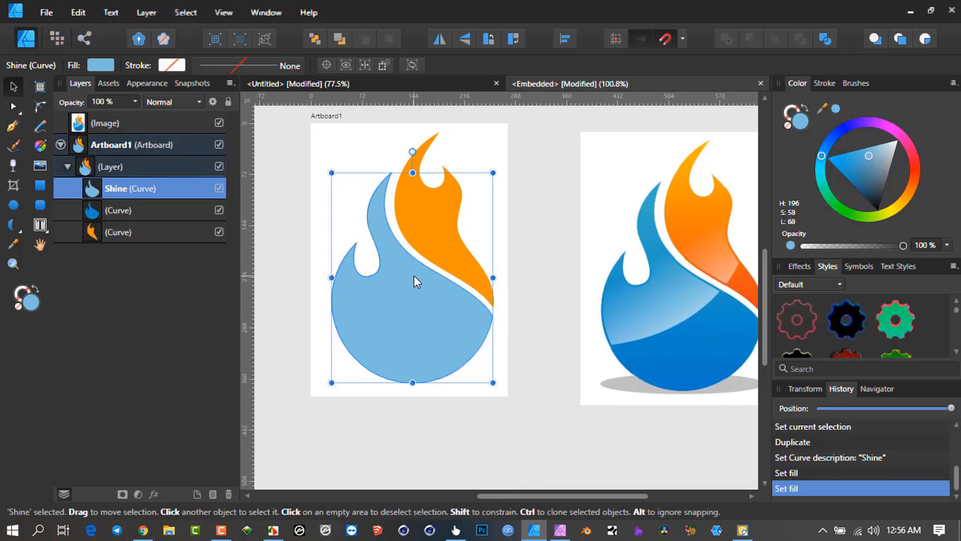
pyautogui.click(219, 189)
pyautogui.click(220, 189)
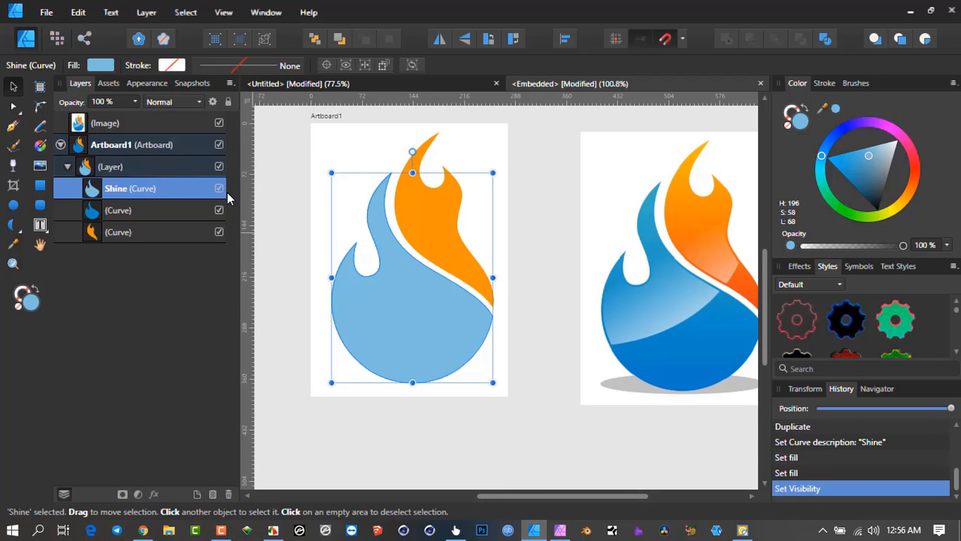
# - Try deleting all of the Shine curve's right-hand and bottom nodes, and undo the deletion
pyautogui.click(13, 106)
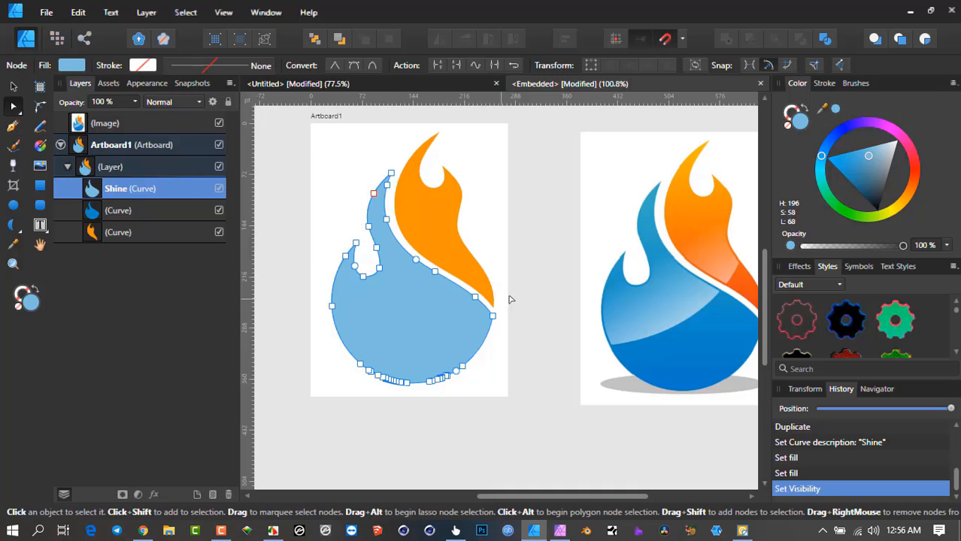
pyautogui.moveTo(527, 275); pyautogui.dragTo(449, 411)
pyautogui.moveTo(328, 366); pyautogui.dragTo(500, 402)
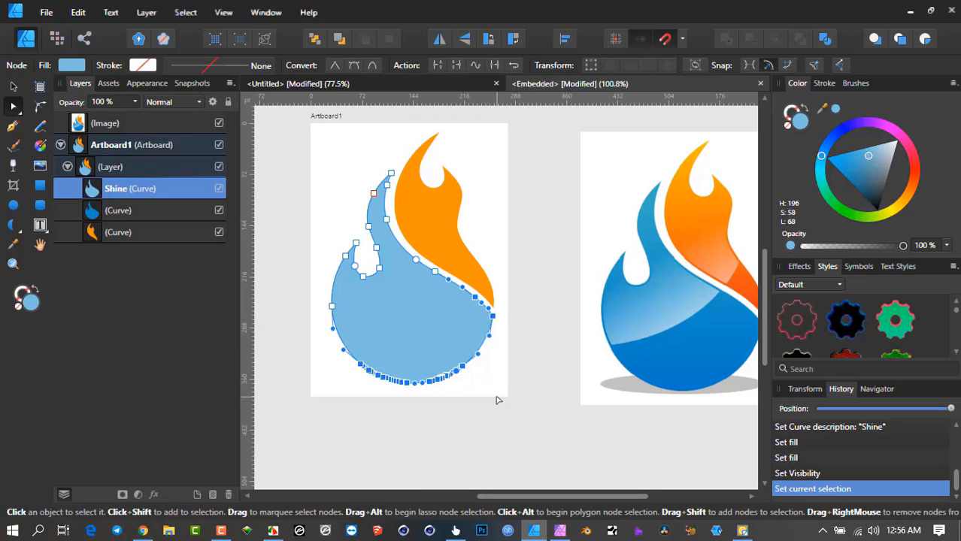
pyautogui.press('Delete')
pyautogui.hotkey('ctrl', 'z')
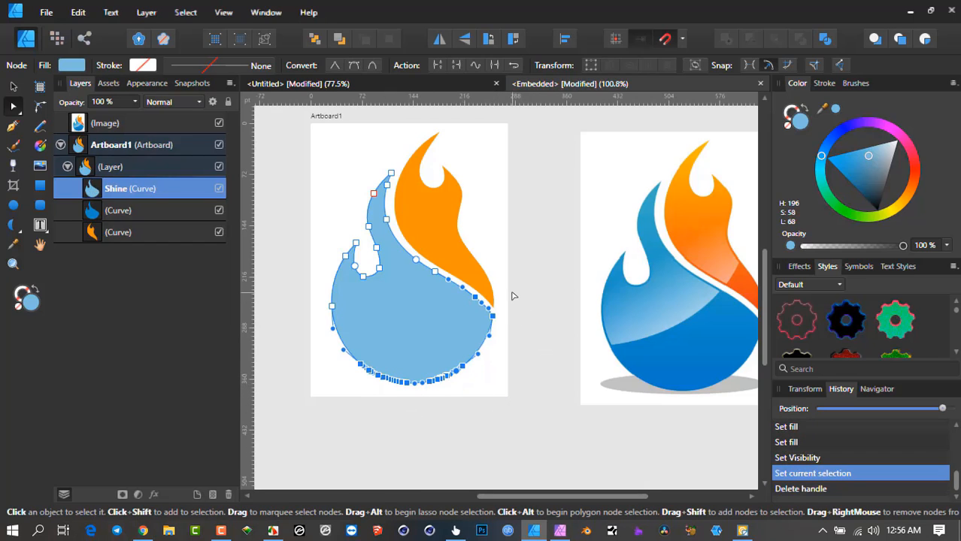
# - Delete the Shine curve's lower-right nodes and the small cluster along its bottom-left edge, keeping one node at the lower end
pyautogui.moveTo(514, 300); pyautogui.dragTo(391, 443)
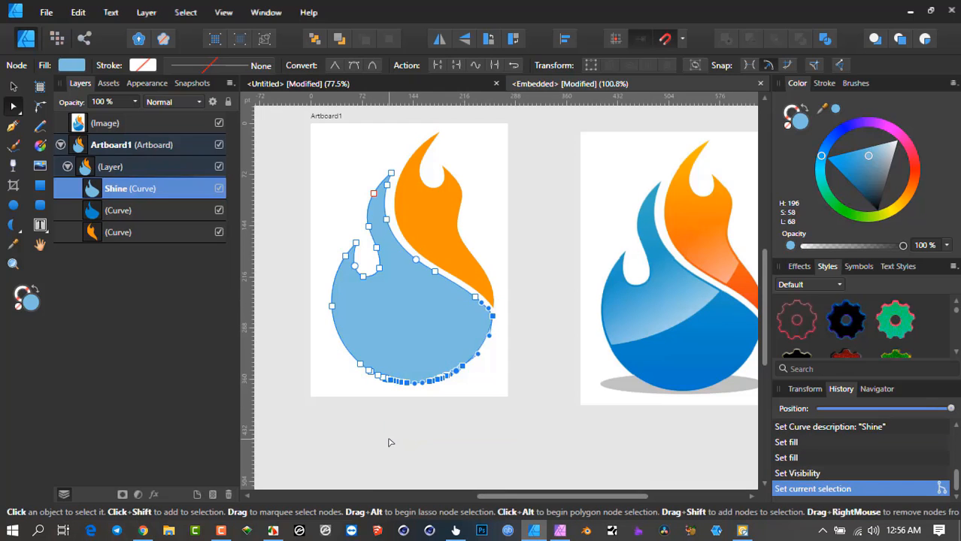
pyautogui.press('Delete')
pyautogui.scroll(3, 378, 391)
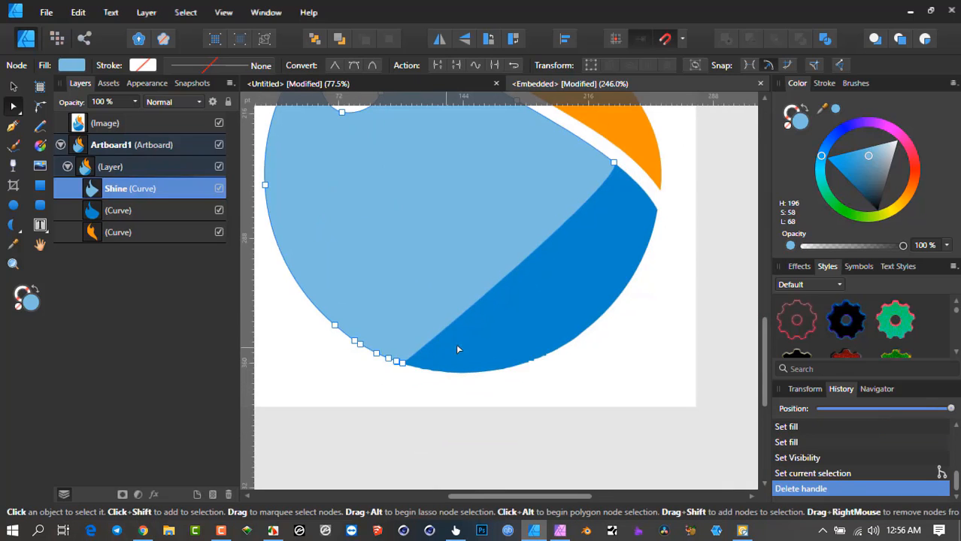
pyautogui.moveTo(456, 343); pyautogui.dragTo(350, 402)
pyautogui.press('Delete')
pyautogui.moveTo(397, 340); pyautogui.dragTo(345, 372)
pyautogui.press('Delete')
pyautogui.scroll(-3, 444, 380)
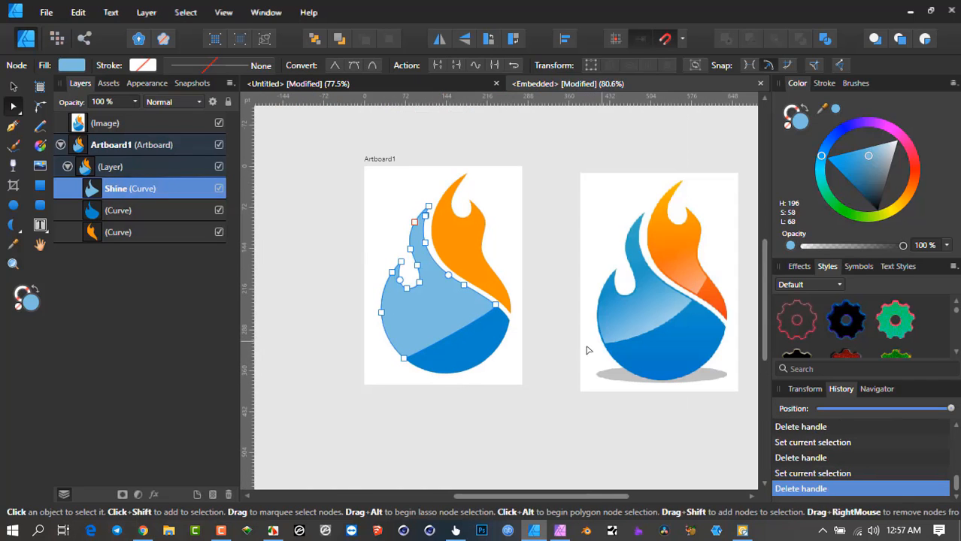
# - Insert a document-sized artboard for the reference image and shift the image left so the whole flame fits inside it
pyautogui.scroll(1, 388, 338)
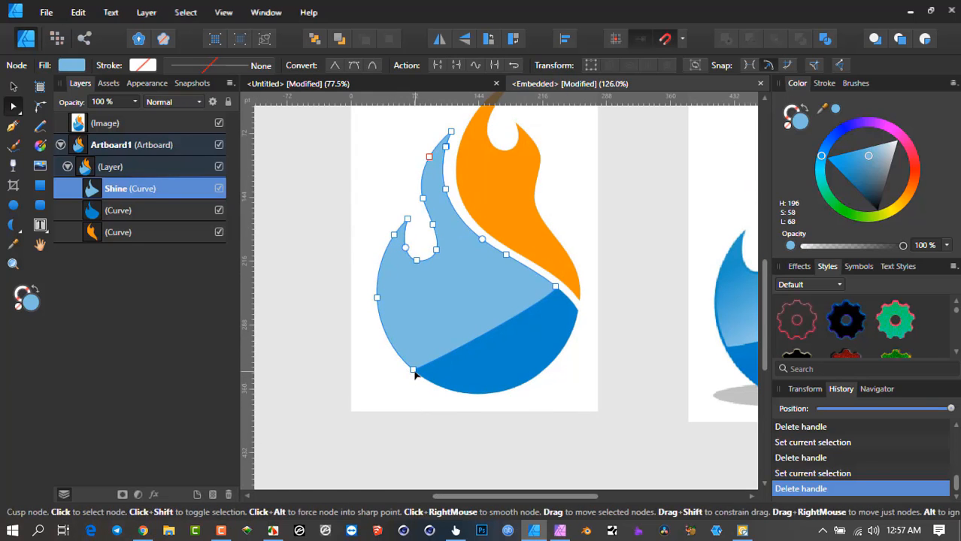
pyautogui.scroll(-1, 522, 359)
pyautogui.moveTo(550, 358); pyautogui.dragTo(470, 353)
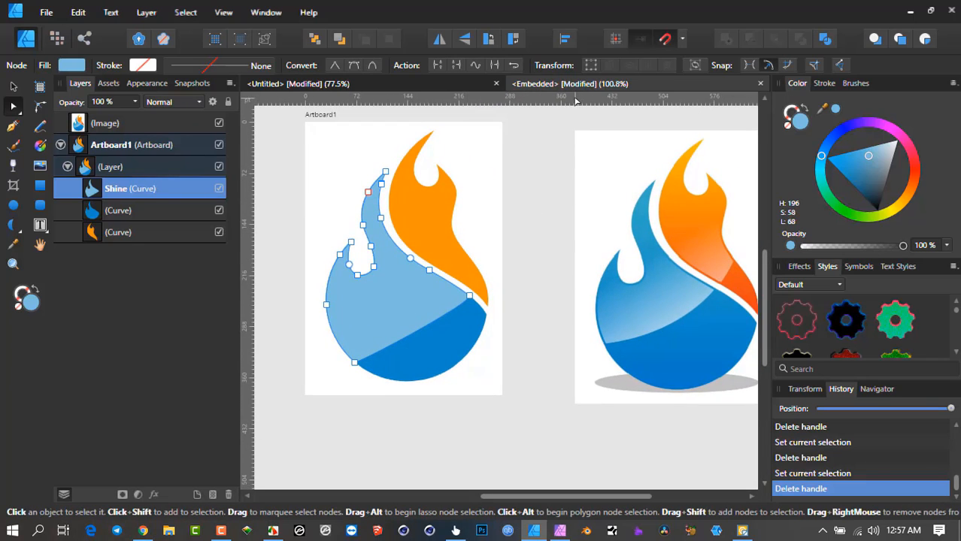
pyautogui.click(620, 151)
pyautogui.moveTo(582, 191); pyautogui.dragTo(562, 240)
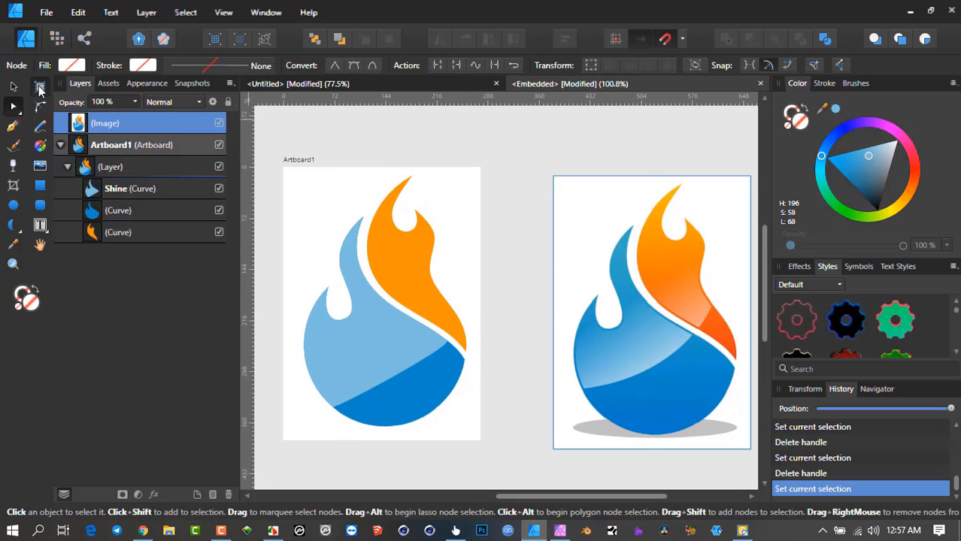
pyautogui.click(40, 88)
pyautogui.click(186, 65)
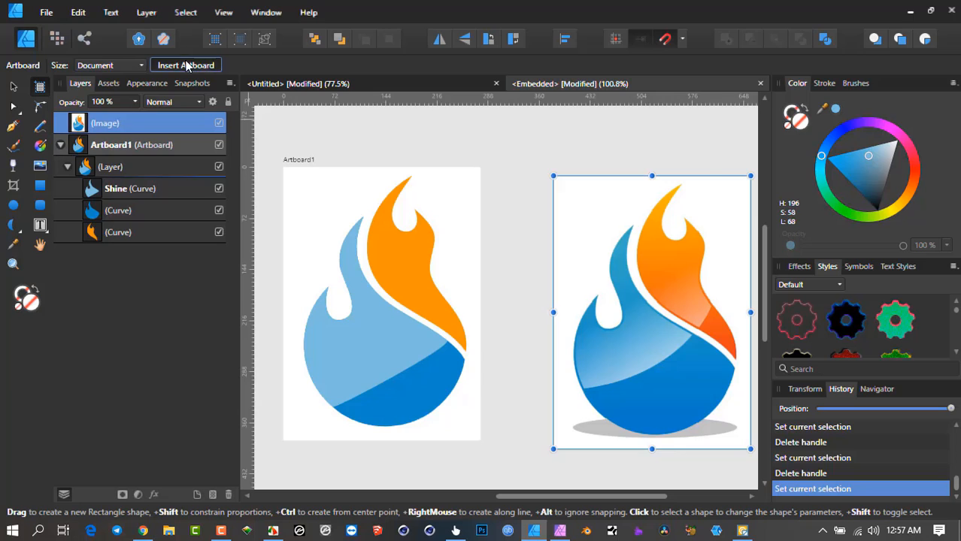
pyautogui.click(13, 88)
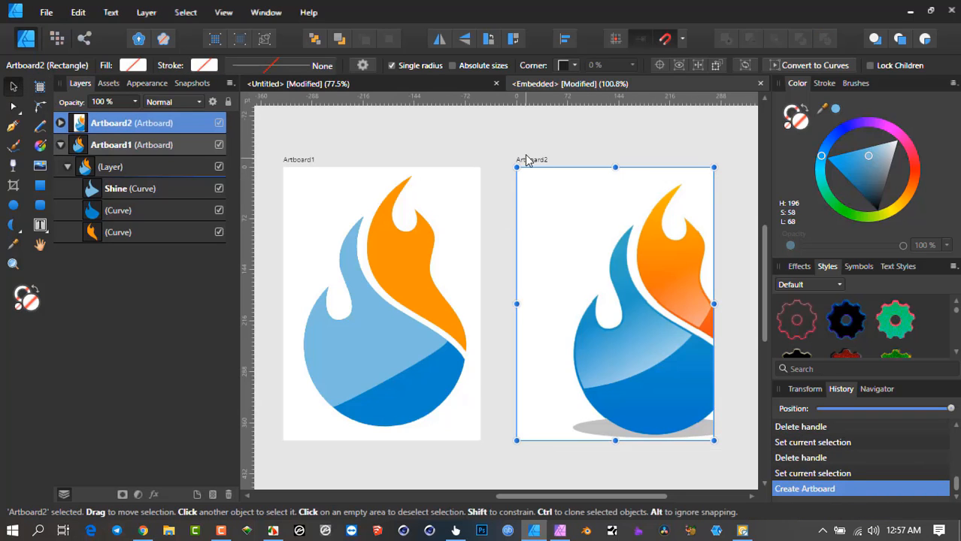
pyautogui.click(668, 331)
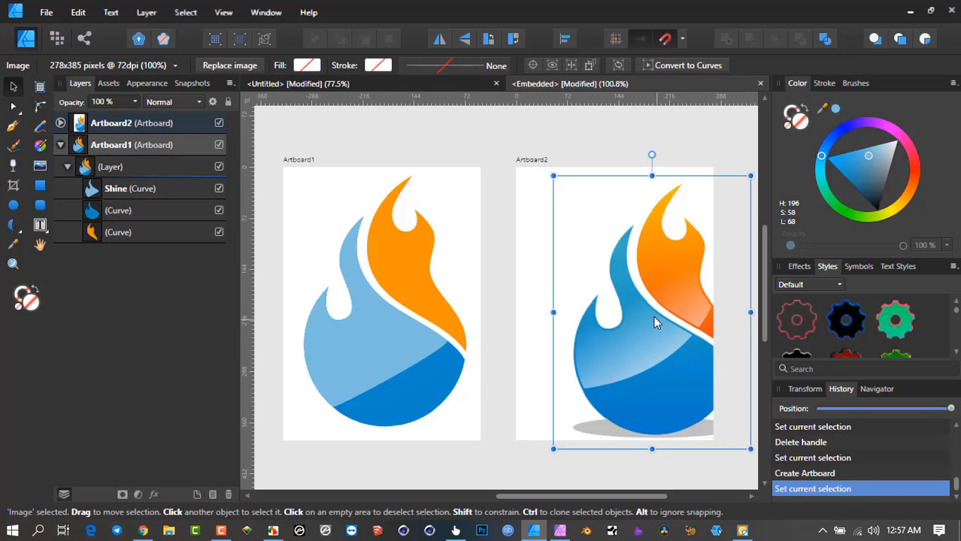
pyautogui.moveTo(633, 308); pyautogui.dragTo(602, 307)
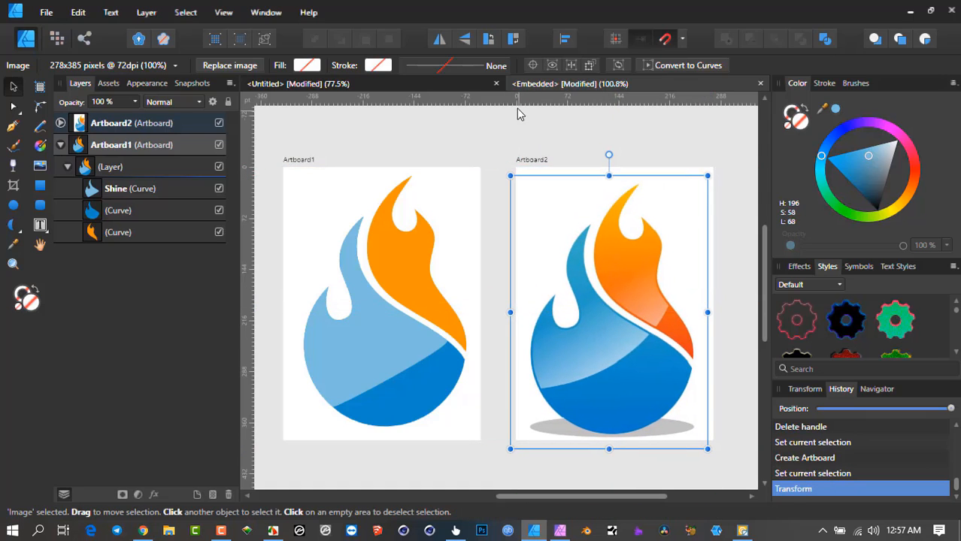
# - With both artboards selected, add a horizontal guide level with the lower-left end of the reference's blue highlight
pyautogui.moveTo(516, 100); pyautogui.dragTo(445, 380)
pyautogui.hotkey('ctrl', 'z')
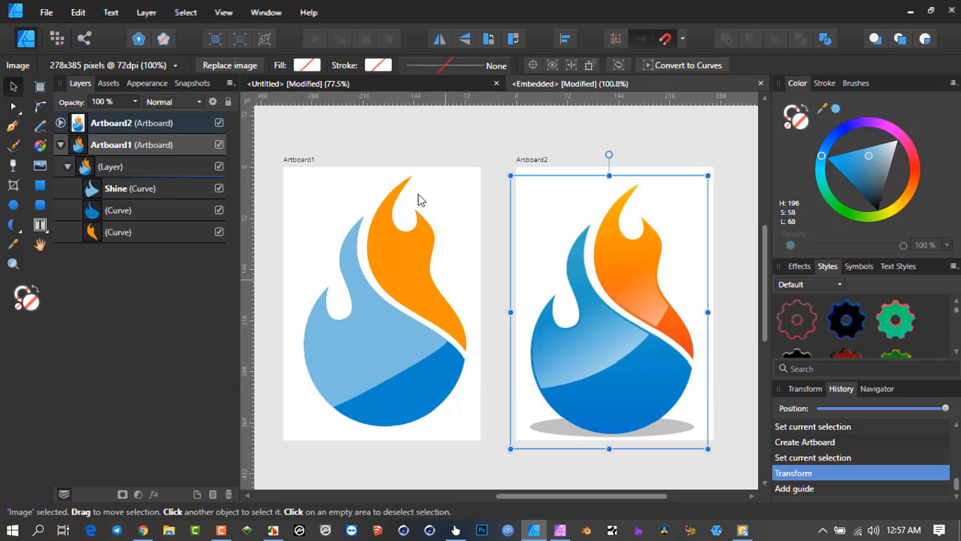
pyautogui.click(306, 160)
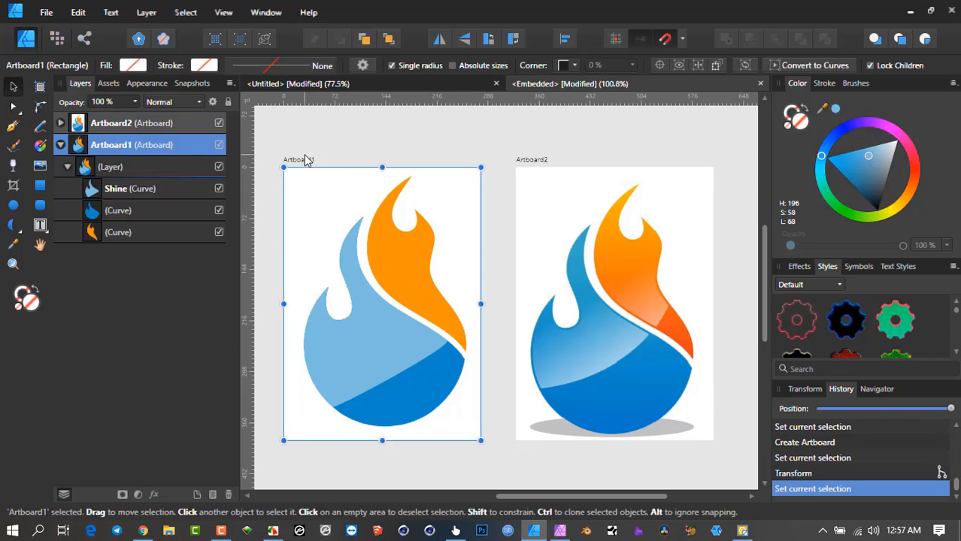
pyautogui.keyDown('shift'); pyautogui.click(536, 160); pyautogui.keyUp('shift')
pyautogui.moveTo(440, 107); pyautogui.dragTo(433, 387)
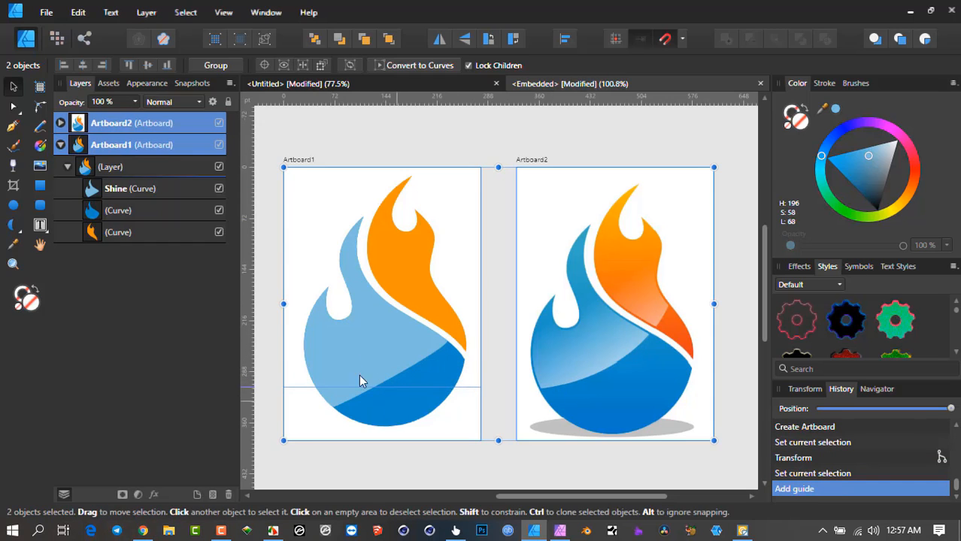
# - Insert a sharp node where the Shine curve's left edge meets the guide, and delete the old node below it
pyautogui.click(348, 352)
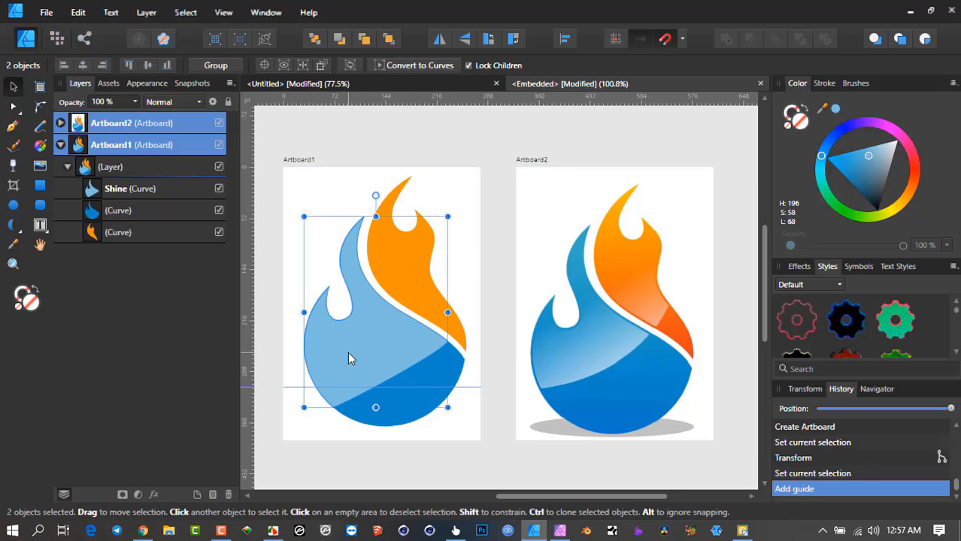
pyautogui.click(12, 107)
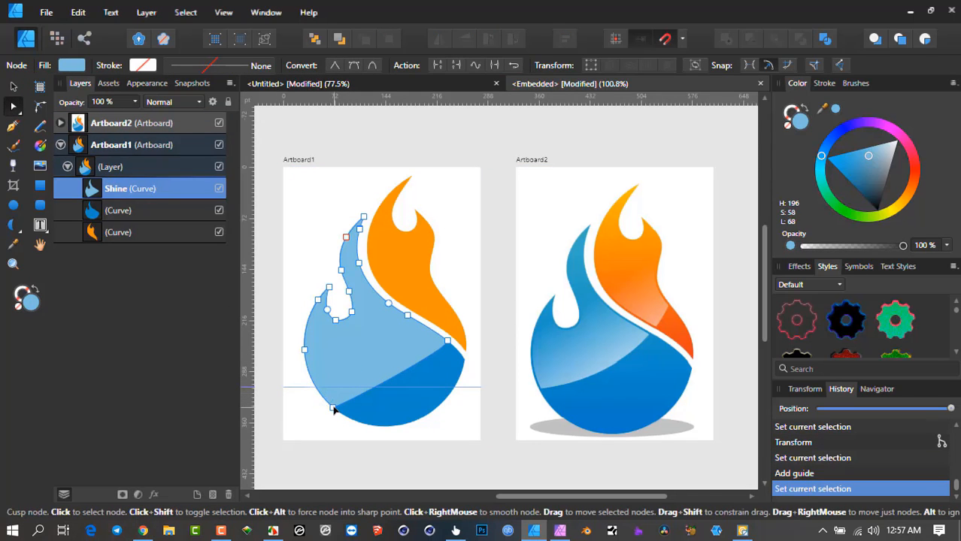
pyautogui.moveTo(327, 405); pyautogui.dragTo(318, 392)
pyautogui.scroll(5, 315, 389)
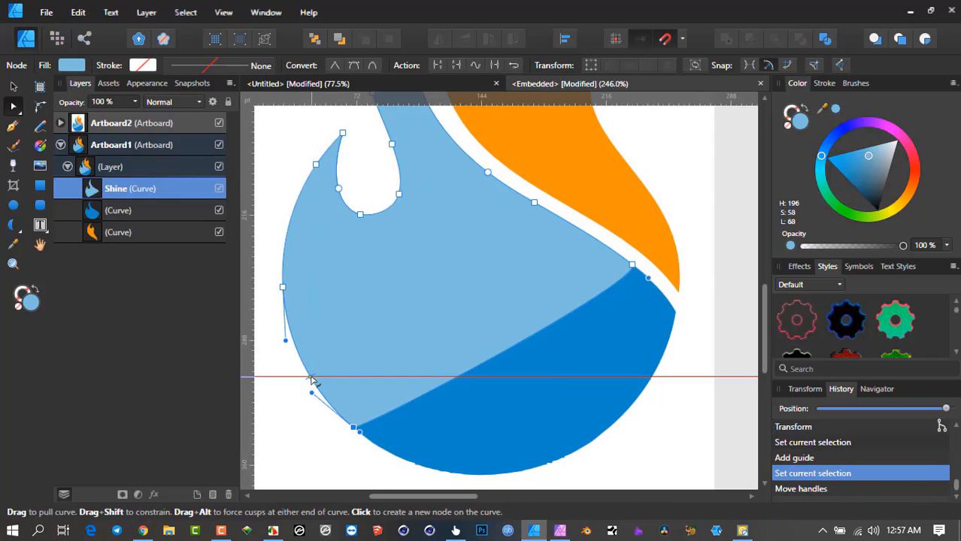
pyautogui.click(310, 377)
pyautogui.click(354, 428)
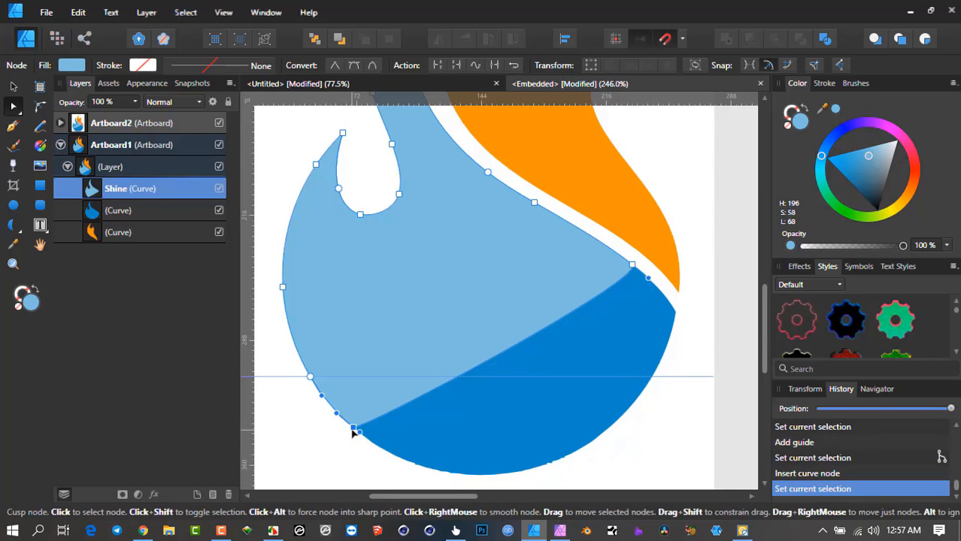
pyautogui.moveTo(297, 368); pyautogui.dragTo(367, 450)
pyautogui.click(340, 67)
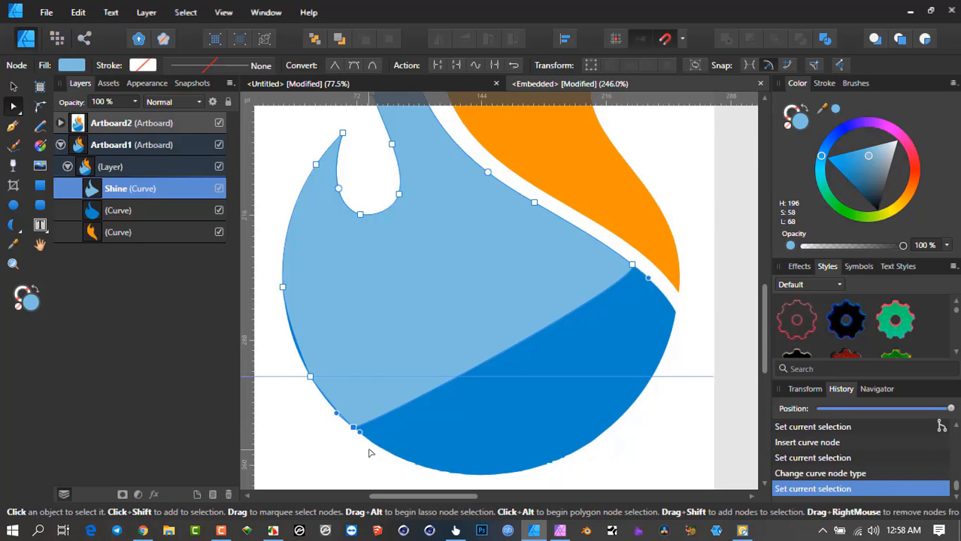
pyautogui.press('Delete')
pyautogui.scroll(-4, 364, 389)
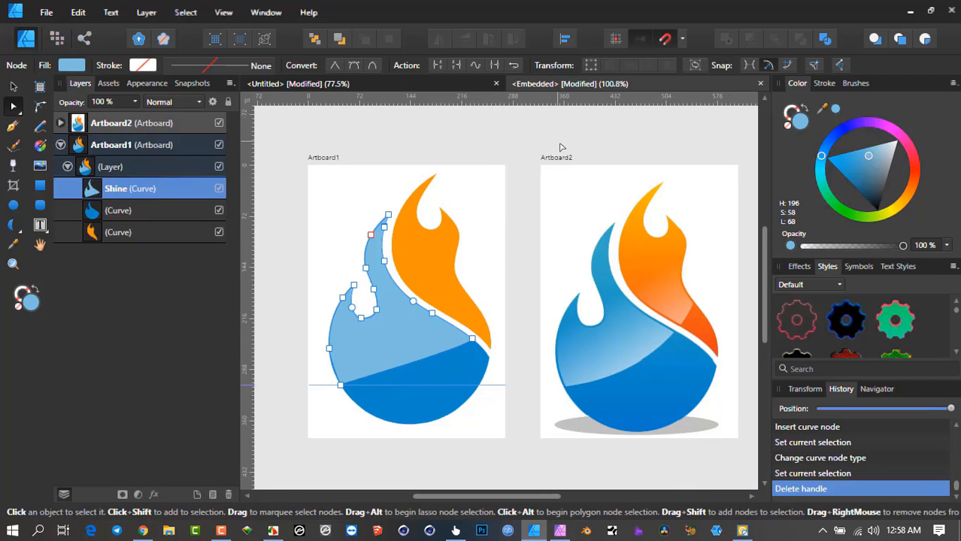
# - Add a guide at the reference highlight's upper-right end, and replace Shine's right corner node with a sharp node on that guide
pyautogui.moveTo(466, 100); pyautogui.dragTo(673, 338)
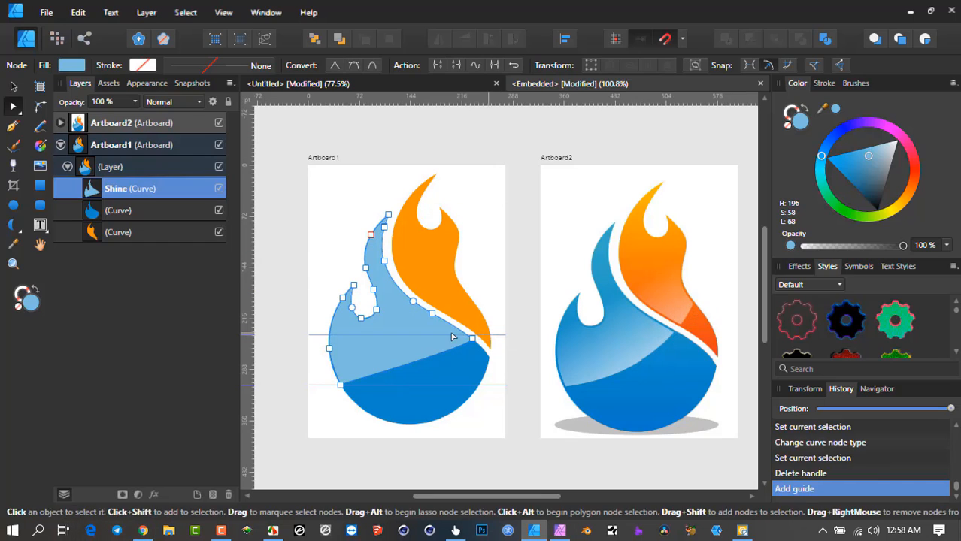
pyautogui.scroll(4, 444, 333)
pyautogui.click(500, 340)
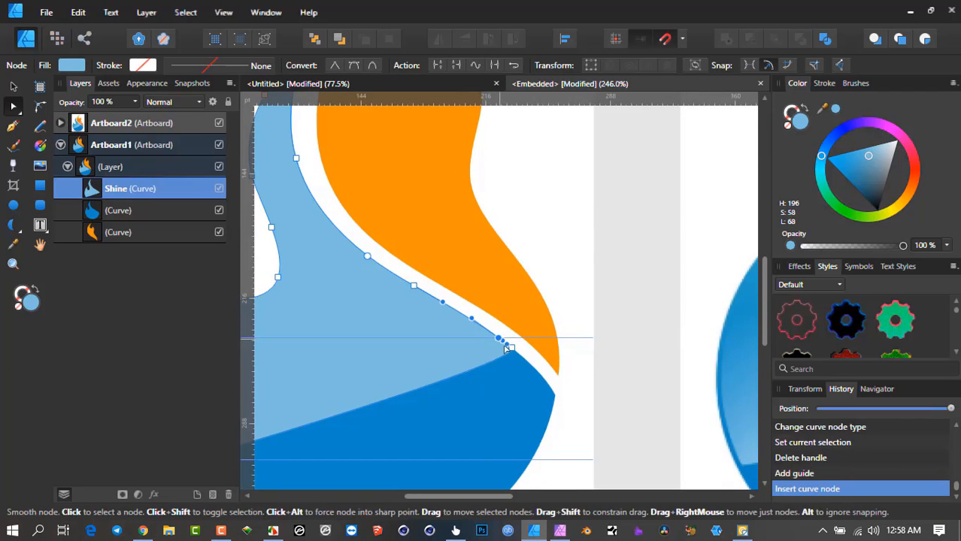
pyautogui.click(512, 350)
pyautogui.press('Delete')
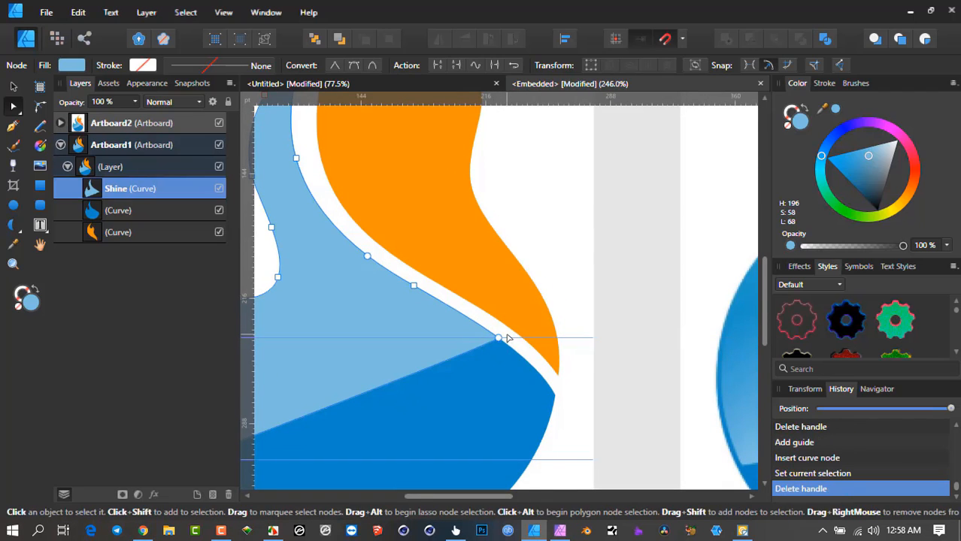
pyautogui.click(499, 339)
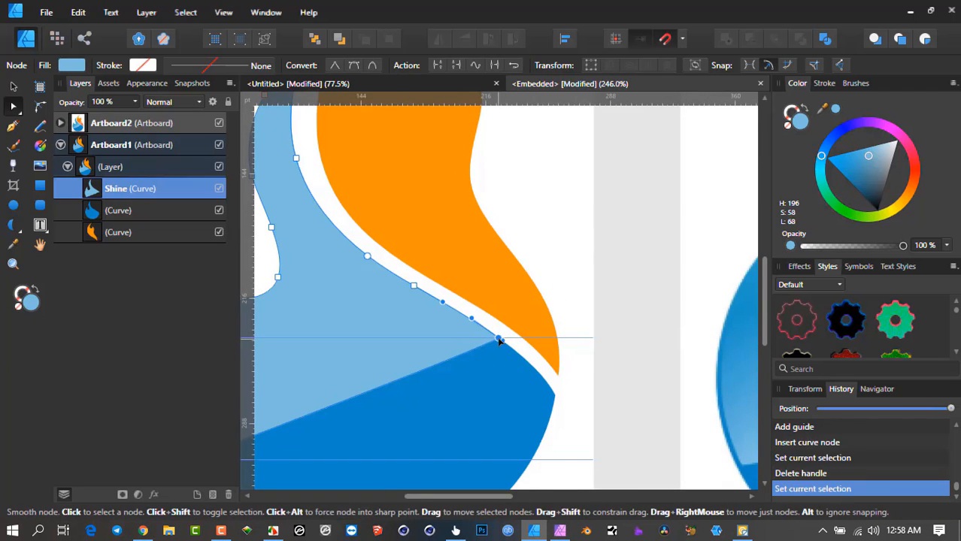
pyautogui.click(336, 66)
# - Bend the Shine curve's straight lower edge downward into an arc resembling the reference's highlight
pyautogui.scroll(-4, 467, 285)
pyautogui.moveTo(508, 283); pyautogui.dragTo(491, 278)
pyautogui.moveTo(452, 320); pyautogui.dragTo(464, 343)
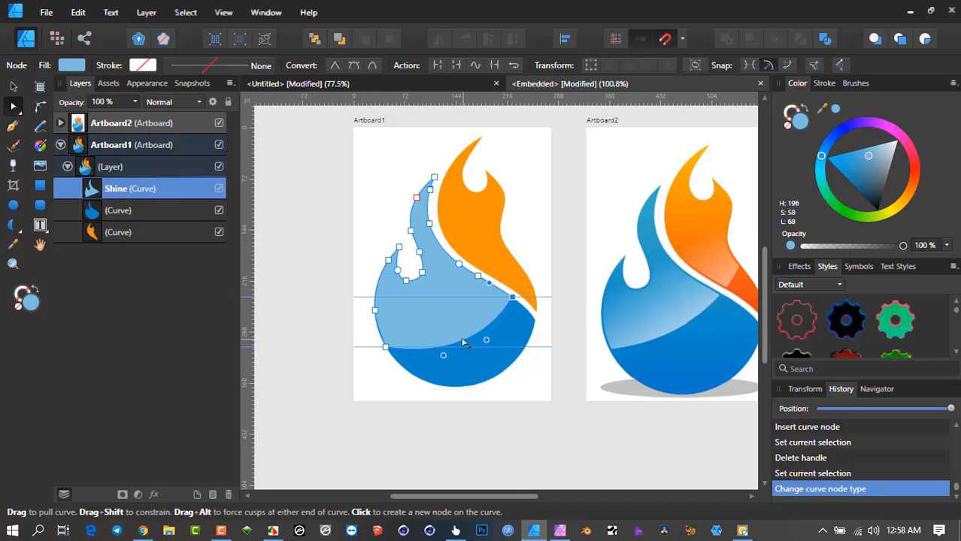
pyautogui.moveTo(464, 343); pyautogui.dragTo(464, 343)
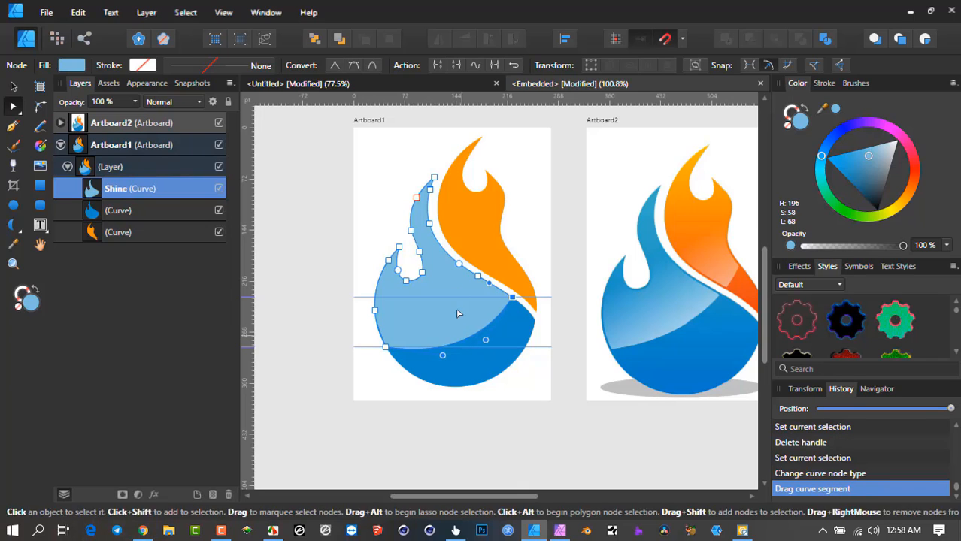
# - Scale the Shine curve down slightly so that it sits just inside the blue flame's outline
pyautogui.scroll(2, 468, 243)
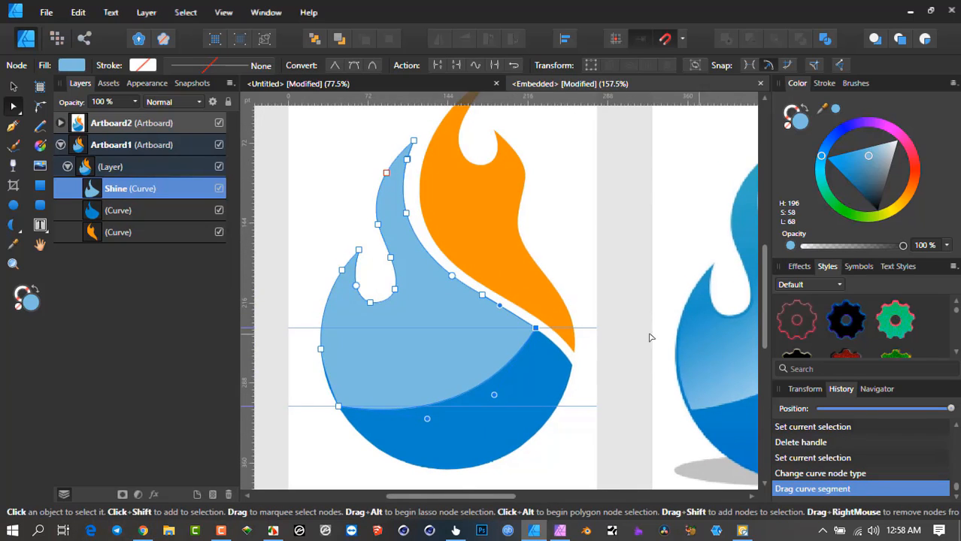
pyautogui.moveTo(690, 349); pyautogui.dragTo(570, 337)
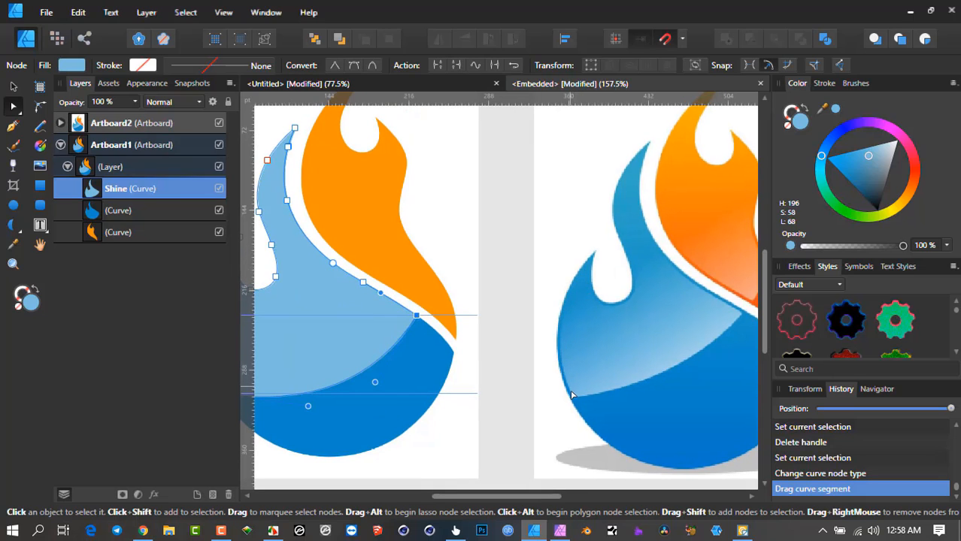
pyautogui.moveTo(476, 271); pyautogui.dragTo(604, 243)
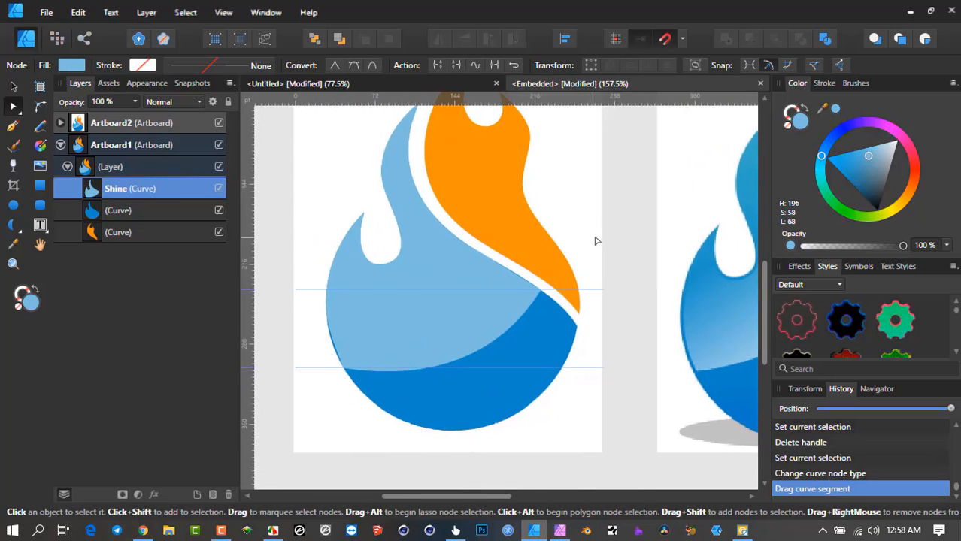
pyautogui.click(14, 87)
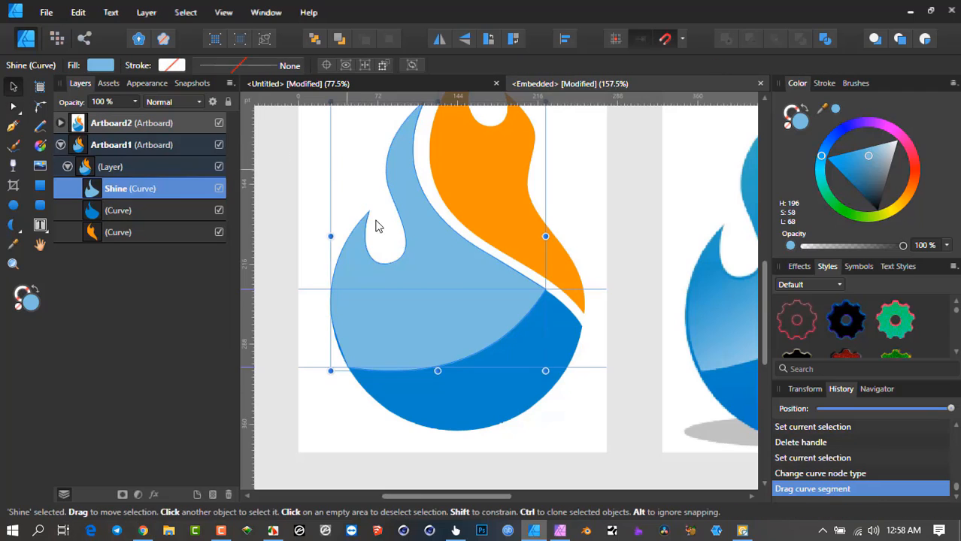
pyautogui.moveTo(420, 249); pyautogui.dragTo(446, 337)
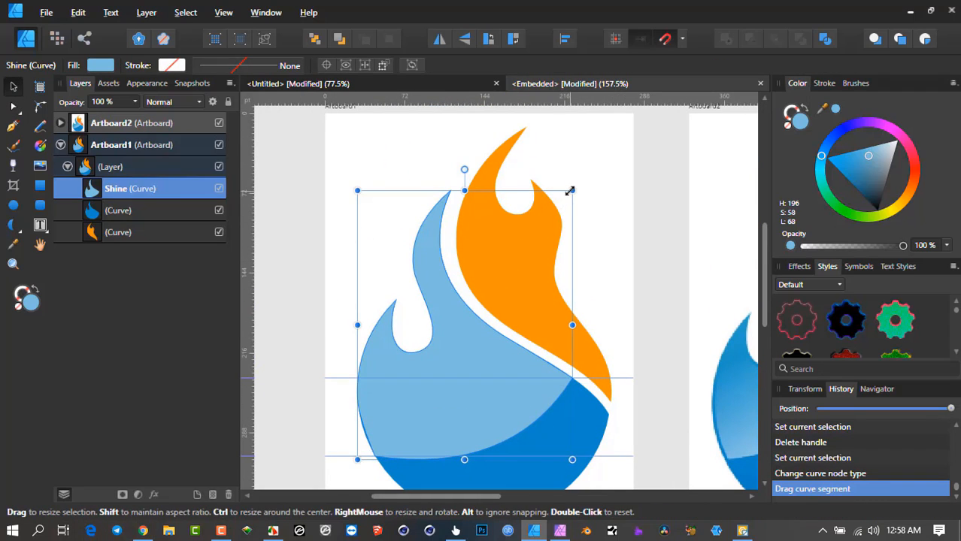
pyautogui.moveTo(570, 191); pyautogui.dragTo(563, 195)
pyautogui.hscroll(2, 511, 239)
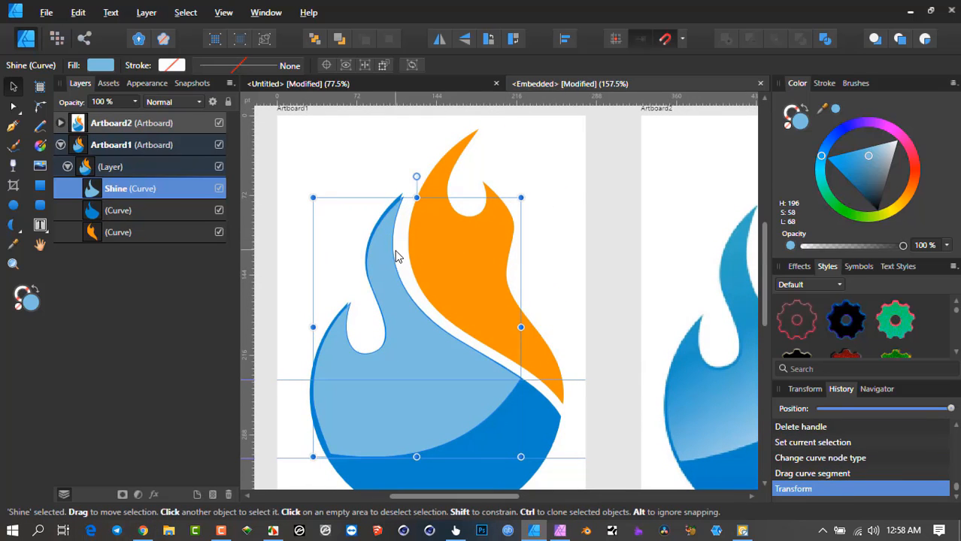
pyautogui.moveTo(517, 199); pyautogui.dragTo(524, 199)
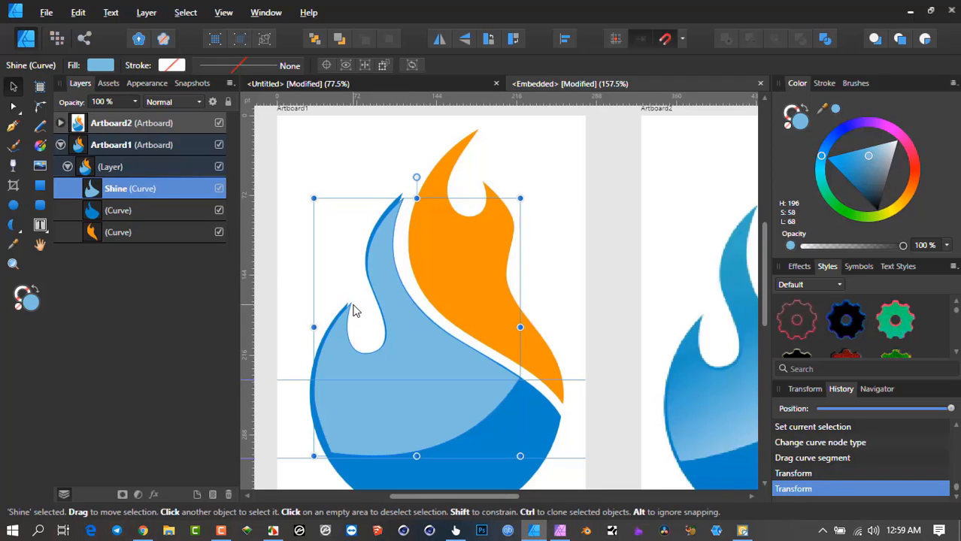
# - Move the nodes at Shine's small left flame tip back inside the blue flame's matching tip
pyautogui.click(12, 106)
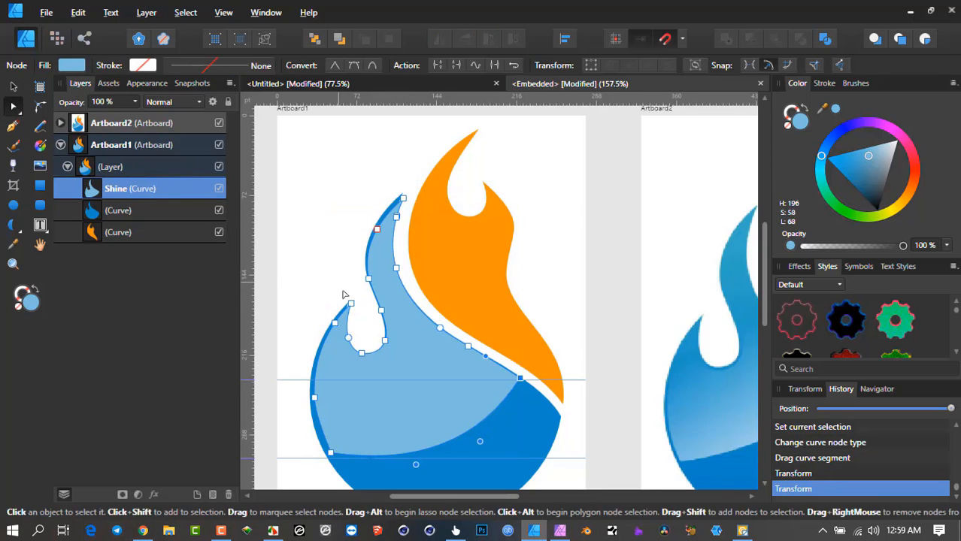
pyautogui.scroll(5, 348, 304)
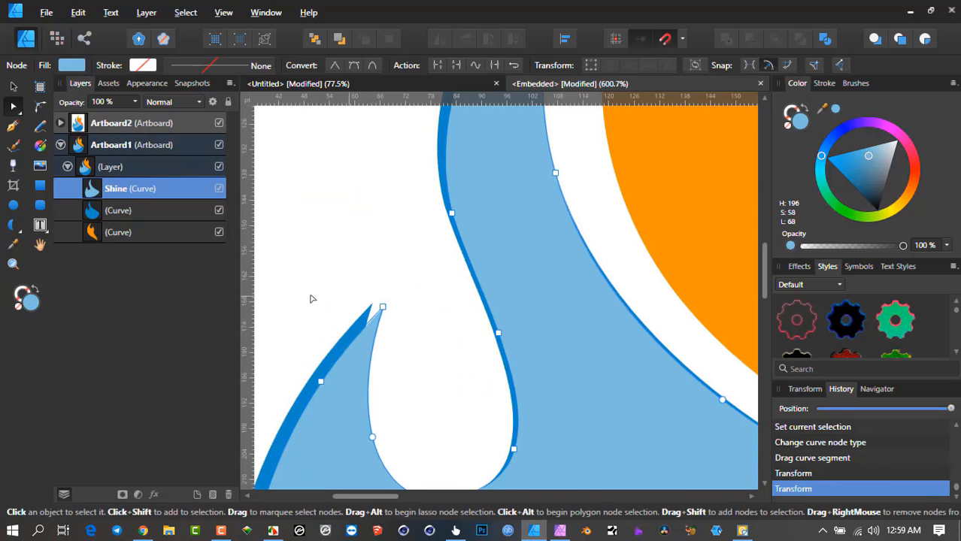
pyautogui.moveTo(290, 279); pyautogui.dragTo(409, 442)
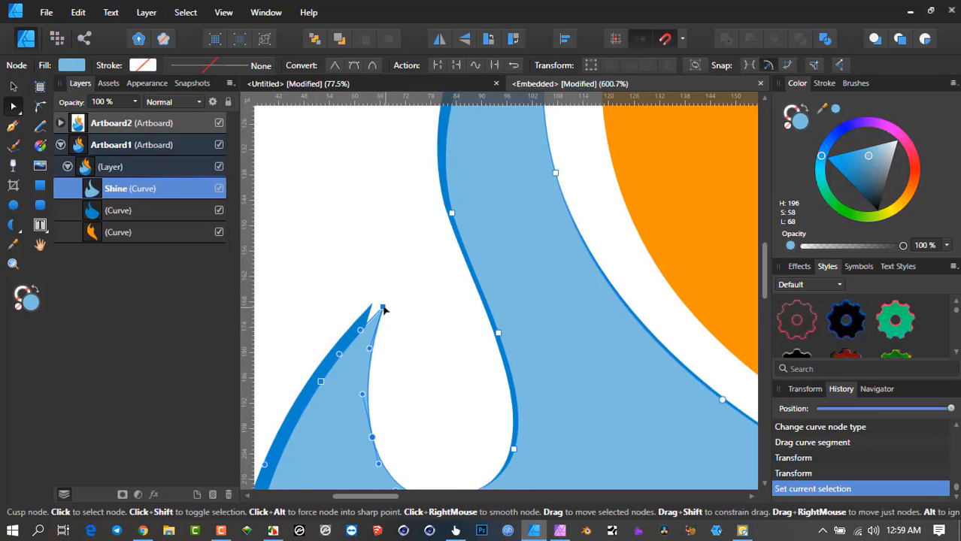
pyautogui.moveTo(379, 309); pyautogui.dragTo(371, 311)
# - Move the nodes at Shine's tall flame tip up and left into the blue flame's matching tip
pyautogui.moveTo(404, 252); pyautogui.dragTo(355, 534)
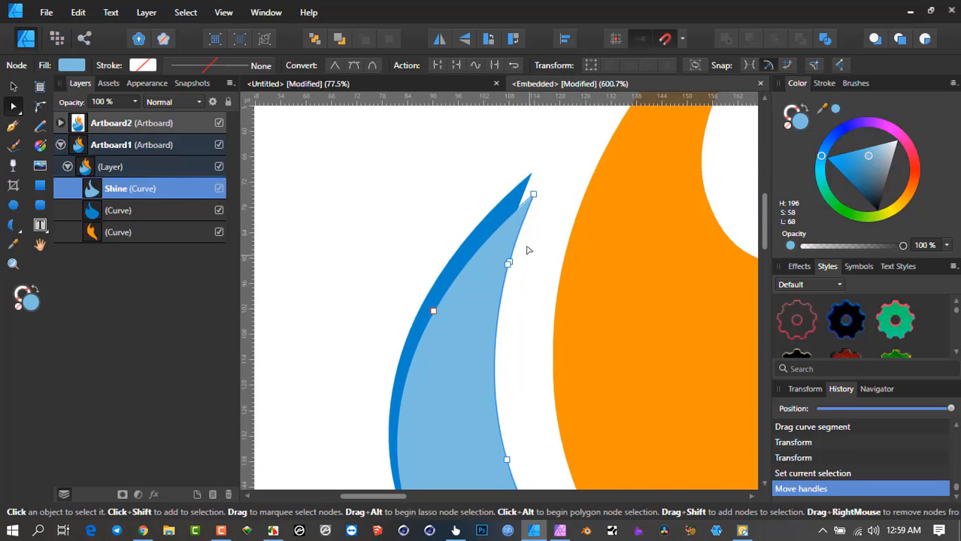
pyautogui.moveTo(386, 172); pyautogui.dragTo(543, 365)
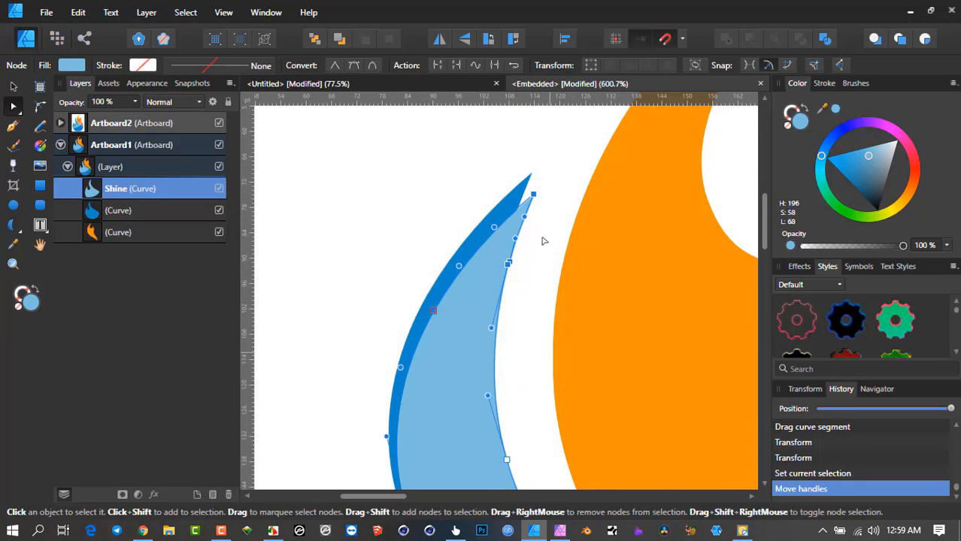
pyautogui.moveTo(535, 201); pyautogui.dragTo(525, 184)
pyautogui.hotkey('ctrl', '0')
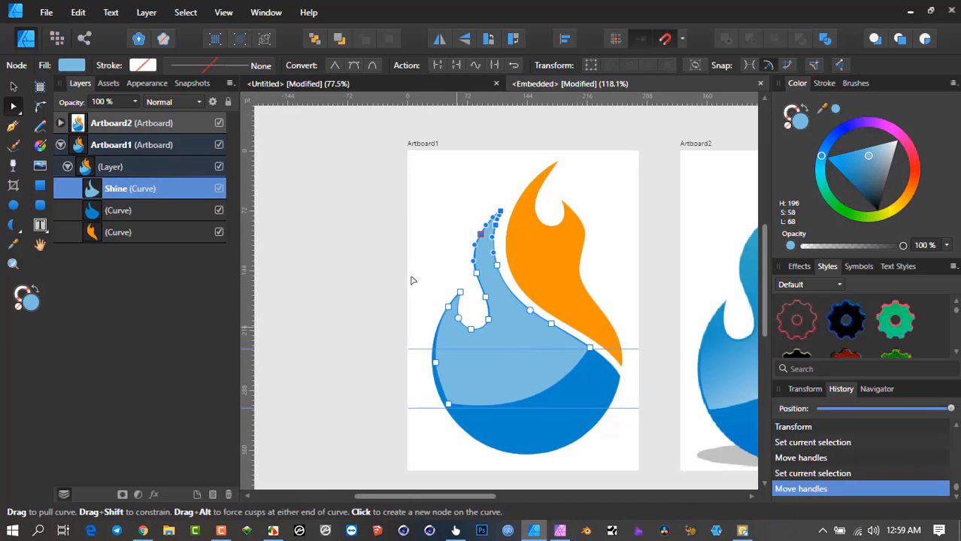
pyautogui.click(410, 243)
# - Move Shine's left-edge node and lower-left corner node outward so the edge follows the blue flame's outline with a thin margin
pyautogui.click(456, 379)
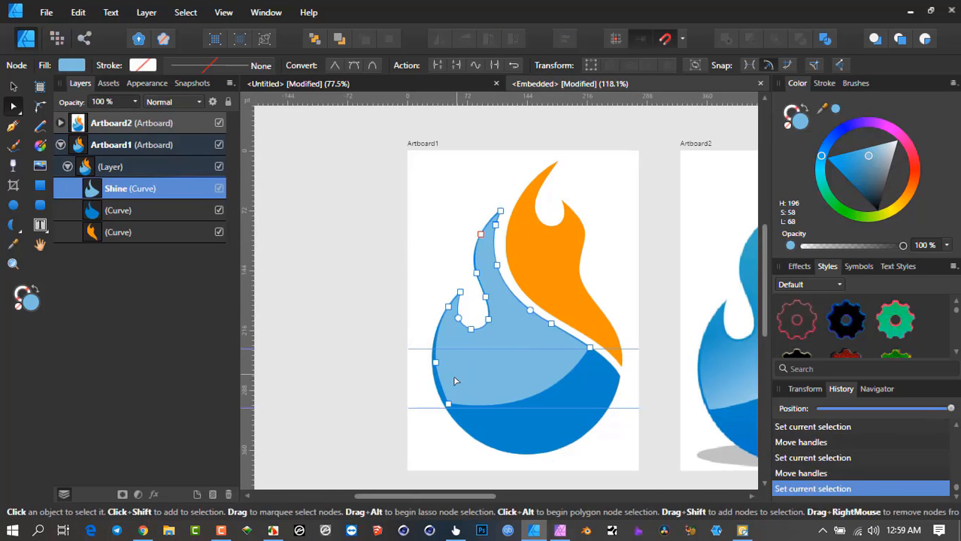
pyautogui.scroll(4, 440, 381)
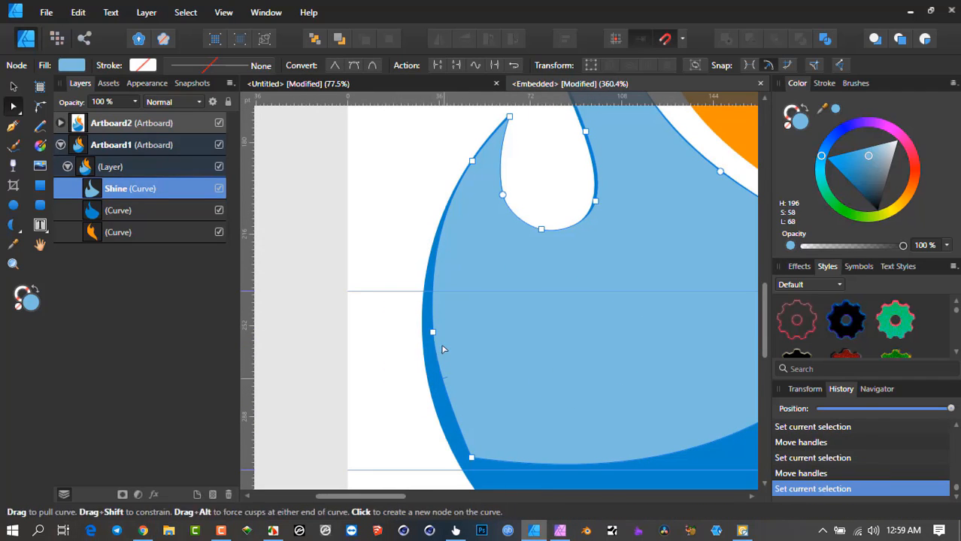
pyautogui.moveTo(402, 302); pyautogui.dragTo(450, 374)
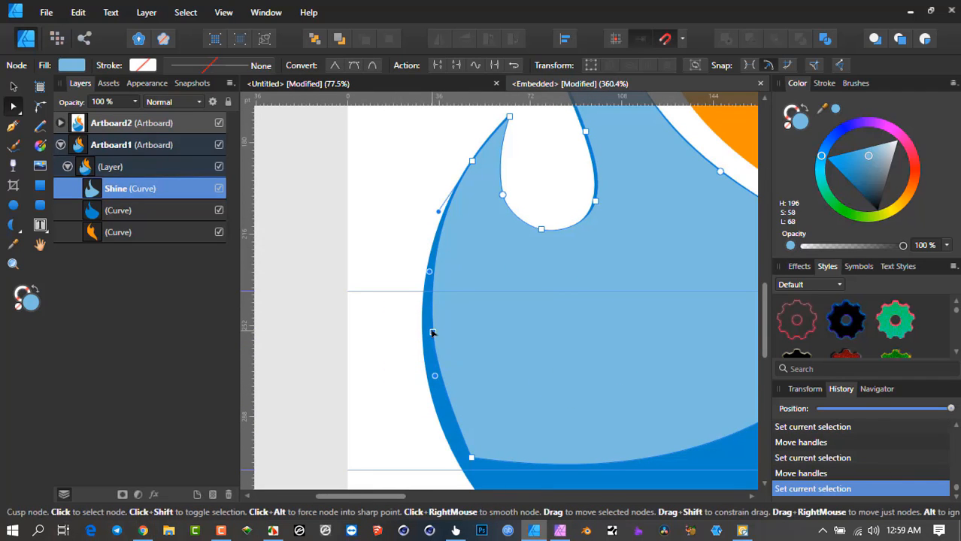
pyautogui.moveTo(431, 342); pyautogui.dragTo(426, 350)
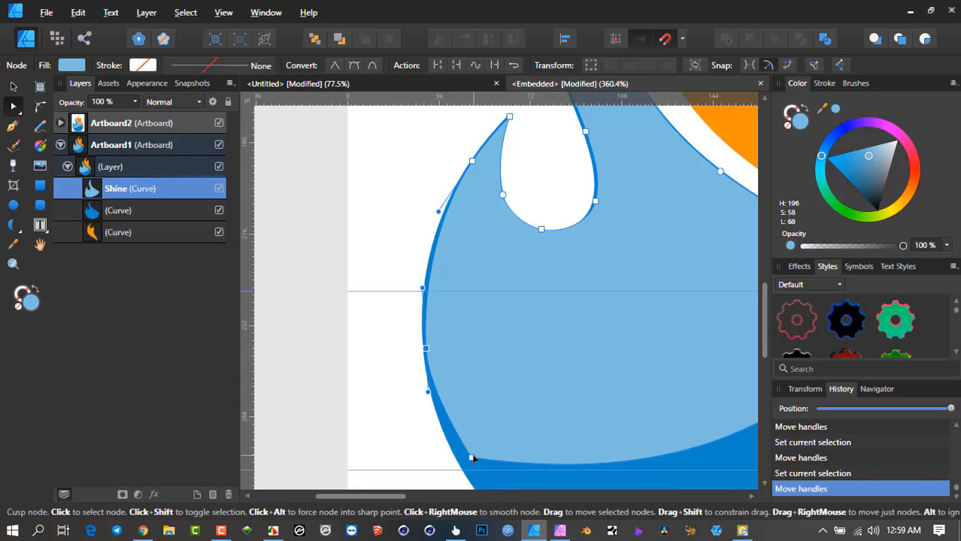
pyautogui.moveTo(471, 458); pyautogui.dragTo(457, 464)
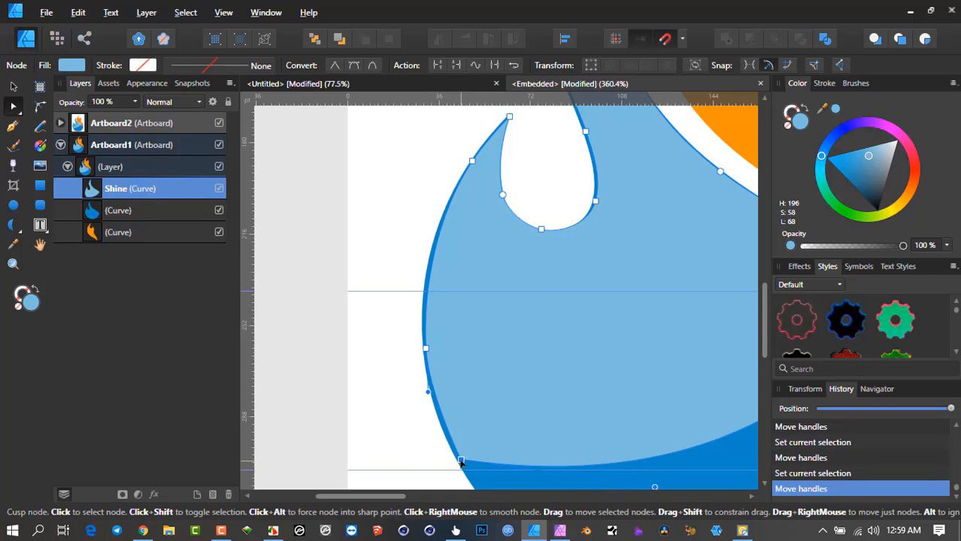
pyautogui.scroll(-4, 418, 315)
pyautogui.click(511, 319)
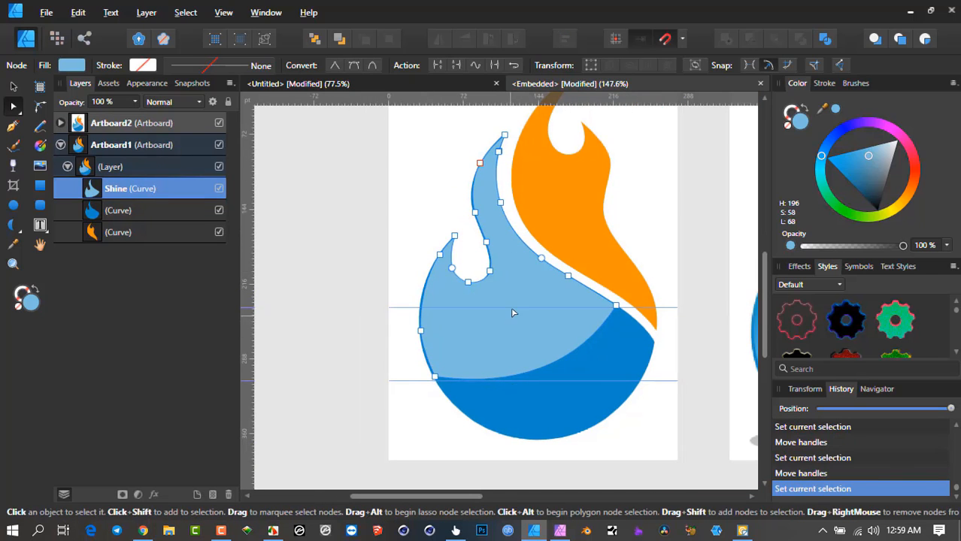
# - Sample the blue flame's colour for Shine's fill and lighten it to pure white
pyautogui.scroll(-2, 510, 307)
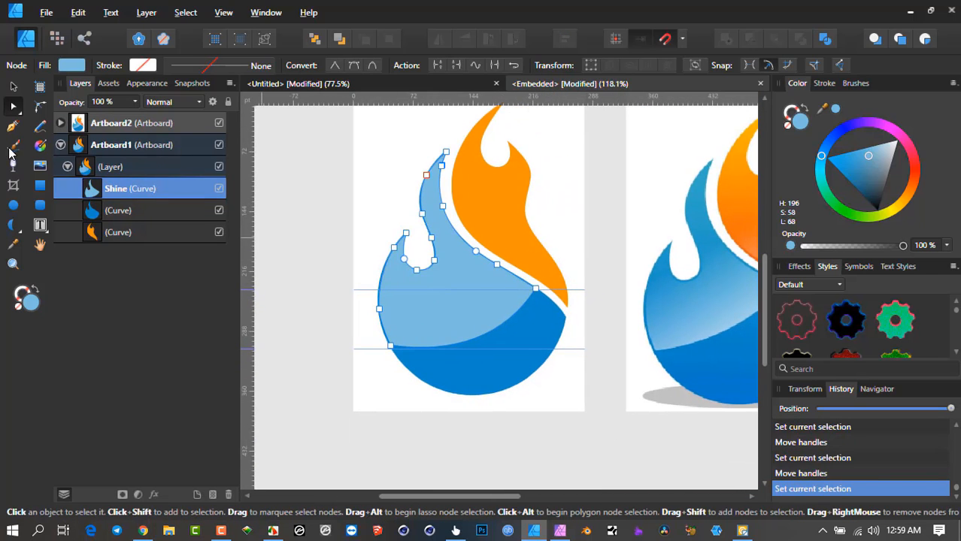
pyautogui.click(12, 246)
pyautogui.click(522, 357)
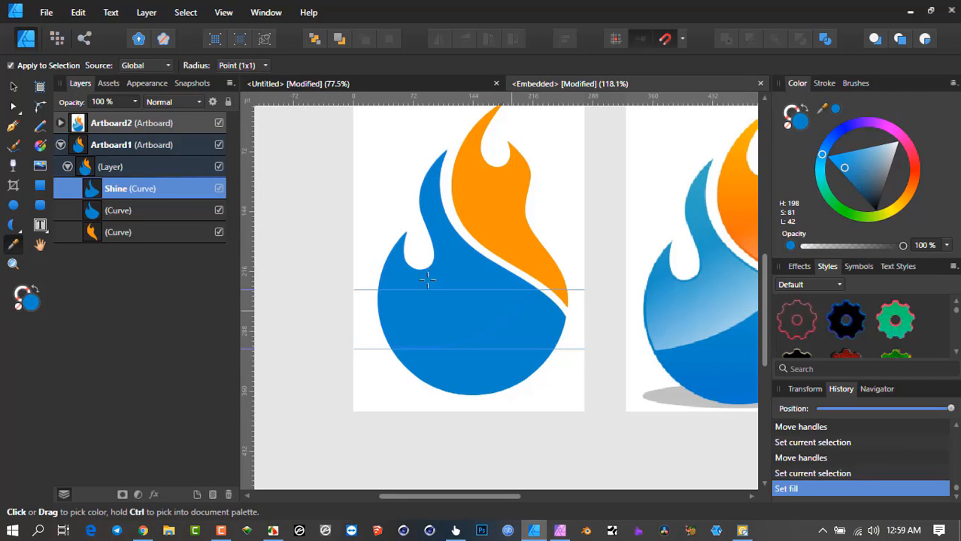
pyautogui.click(14, 87)
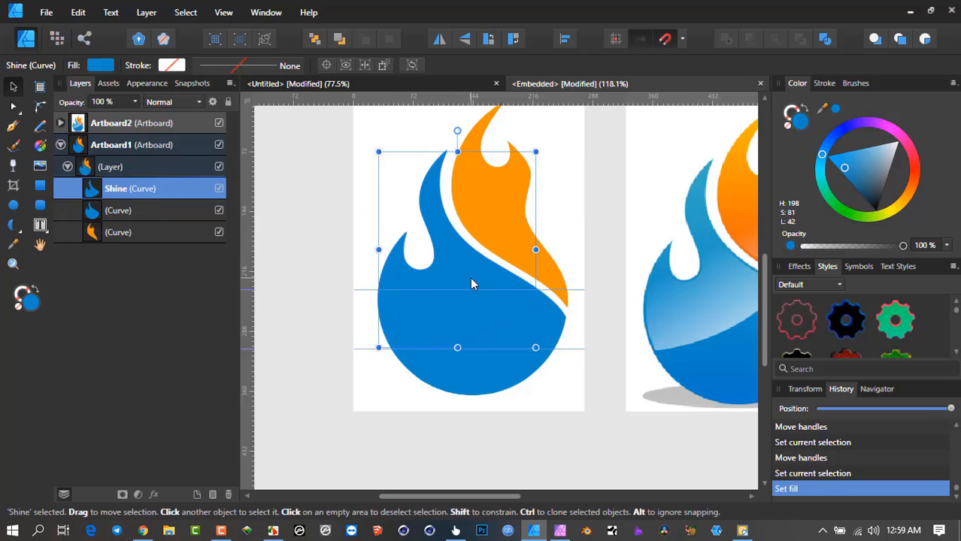
pyautogui.moveTo(860, 200); pyautogui.dragTo(930, 113)
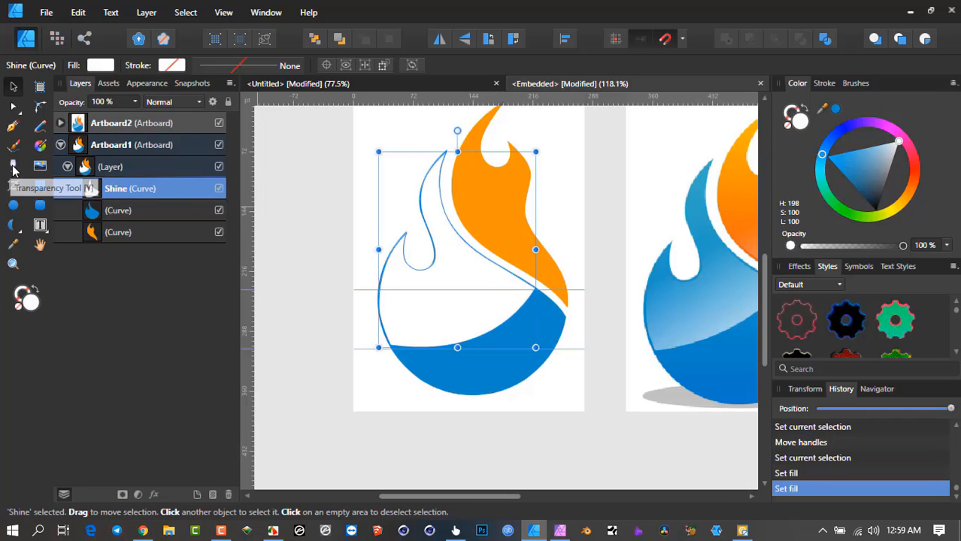
# - Apply a linear transparency to Shine, fading from its lower arc to clear at the upper flame, and extend it below the arc
pyautogui.click(13, 166)
pyautogui.moveTo(478, 309); pyautogui.dragTo(437, 218)
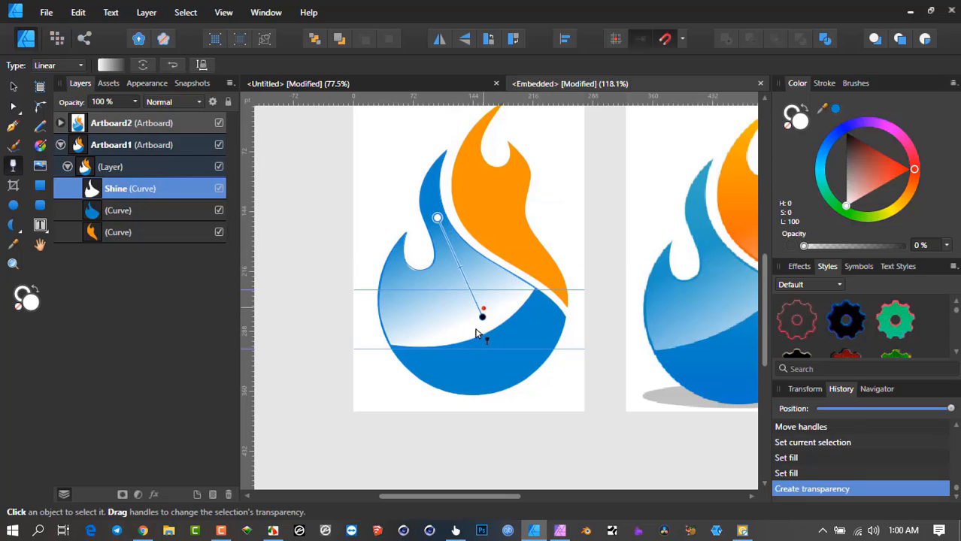
pyautogui.moveTo(484, 317); pyautogui.dragTo(496, 347)
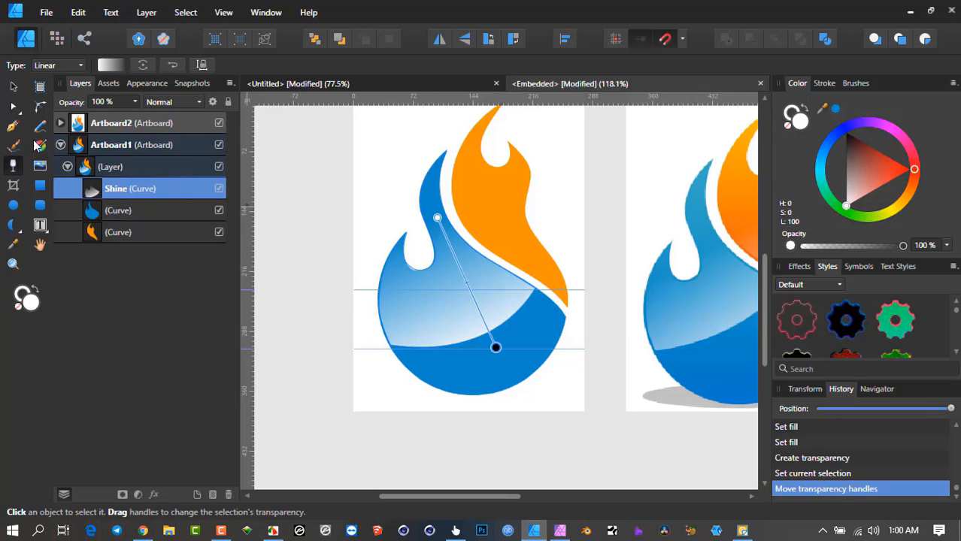
pyautogui.click(13, 86)
pyautogui.click(304, 181)
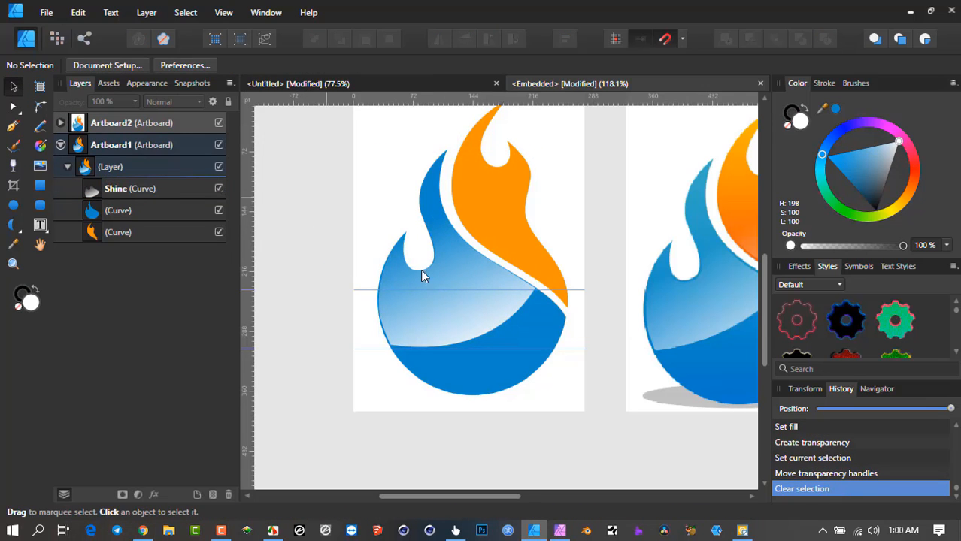
# - Remove both horizontal guides from the artboard
pyautogui.scroll(-3, 455, 316)
pyautogui.scroll(3, 473, 372)
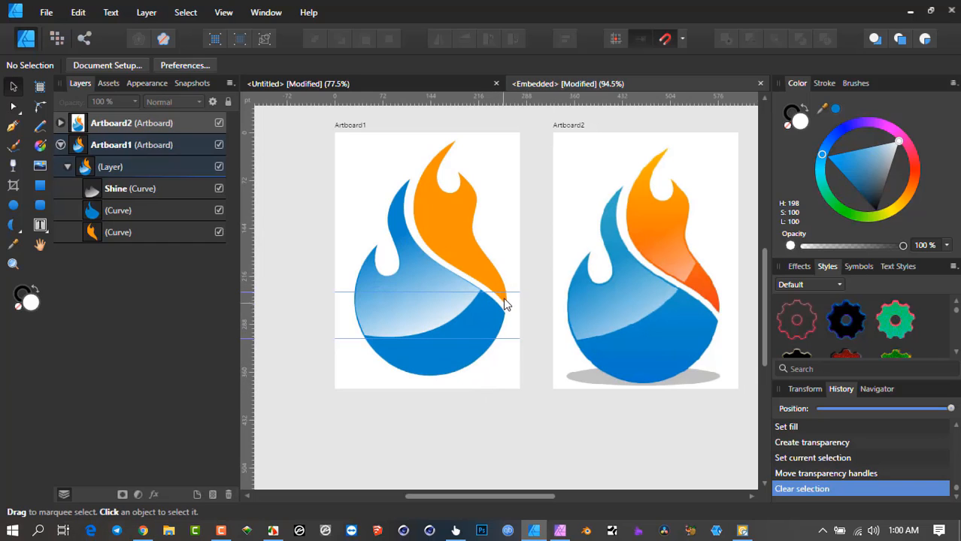
pyautogui.moveTo(506, 292); pyautogui.dragTo(507, 409)
pyautogui.moveTo(511, 338); pyautogui.dragTo(510, 423)
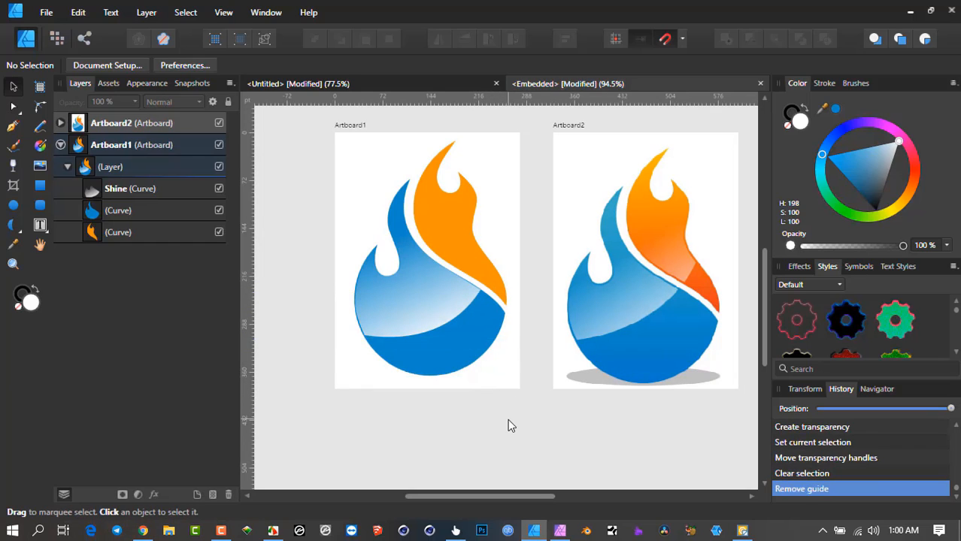
# - Soften Shine's linear transparency by inserting a middle stop and extending both ends of the gradient
pyautogui.click(434, 325)
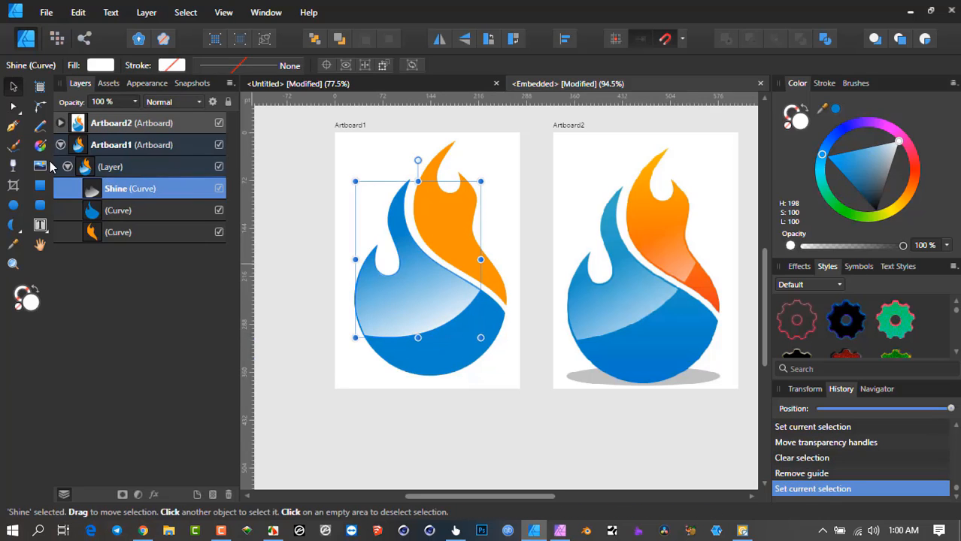
pyautogui.click(13, 165)
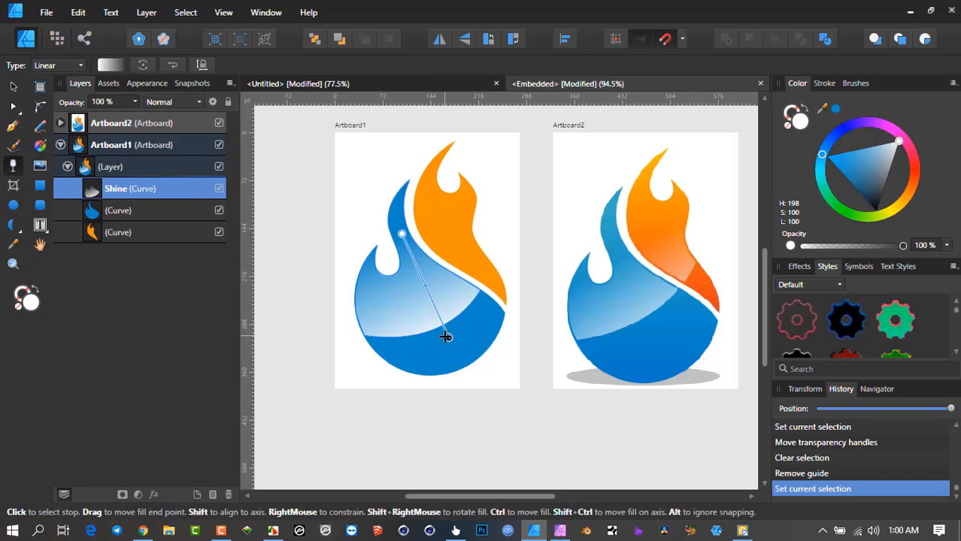
pyautogui.moveTo(450, 352); pyautogui.dragTo(457, 371)
pyautogui.moveTo(401, 234); pyautogui.dragTo(424, 283)
pyautogui.click(401, 233)
pyautogui.moveTo(458, 369); pyautogui.dragTo(449, 352)
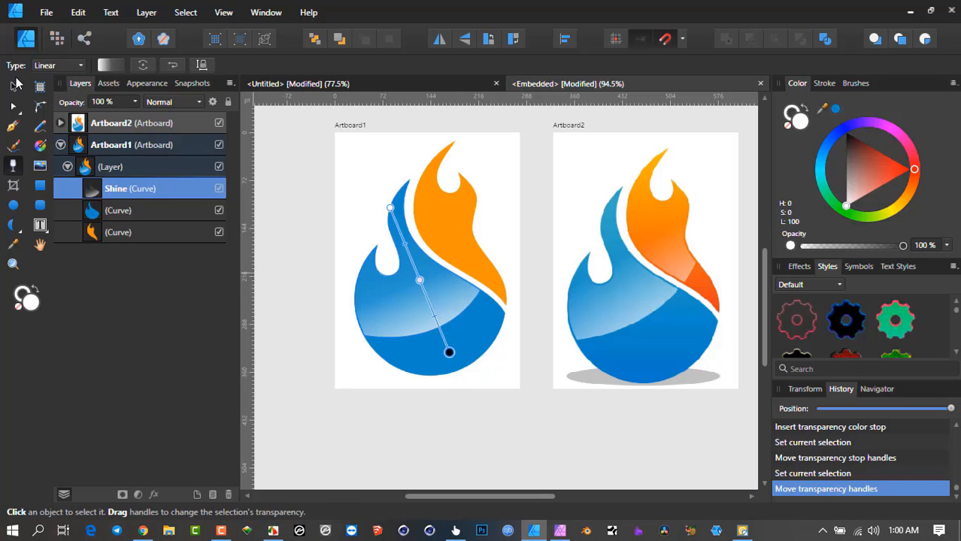
pyautogui.click(14, 82)
pyautogui.click(281, 289)
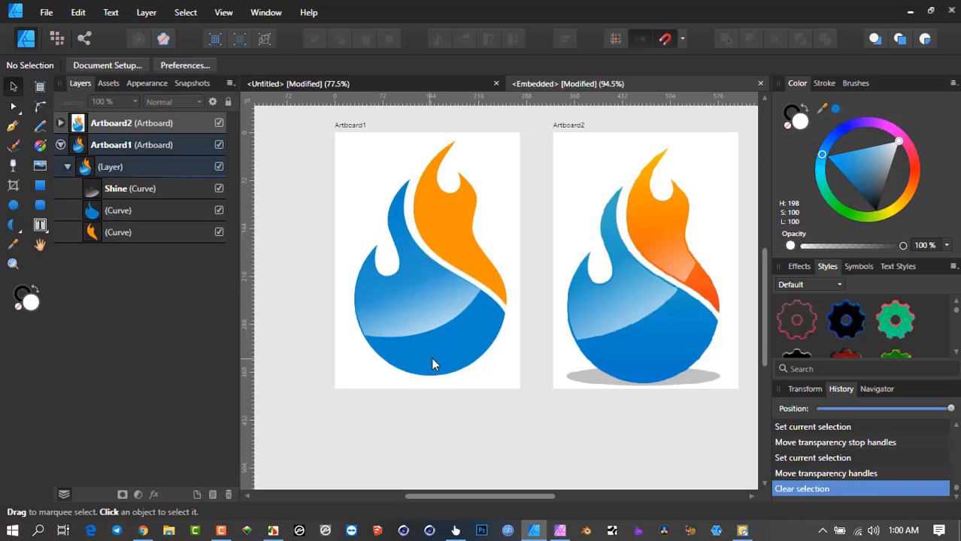
# - Nudge the nodes on Shine's outer left edge slightly inward so its lower corner fits the blue flame's outline
pyautogui.scroll(3, 458, 347)
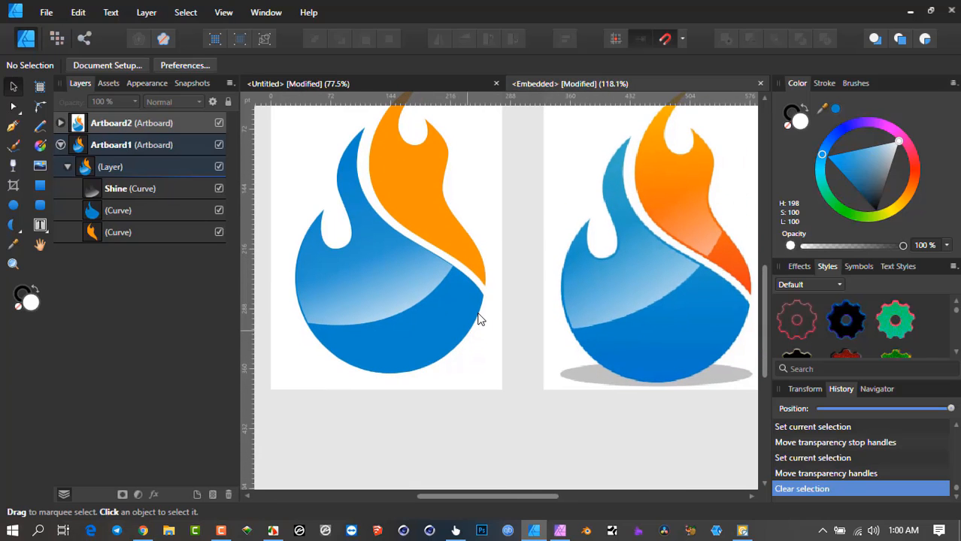
pyautogui.click(335, 301)
pyautogui.scroll(2, 334, 297)
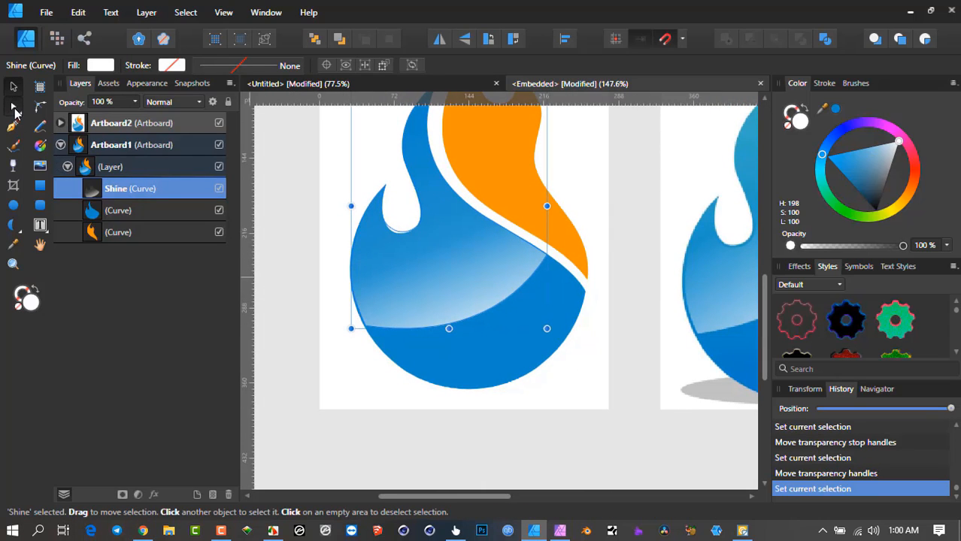
pyautogui.press('a')
pyautogui.moveTo(332, 264); pyautogui.dragTo(400, 379)
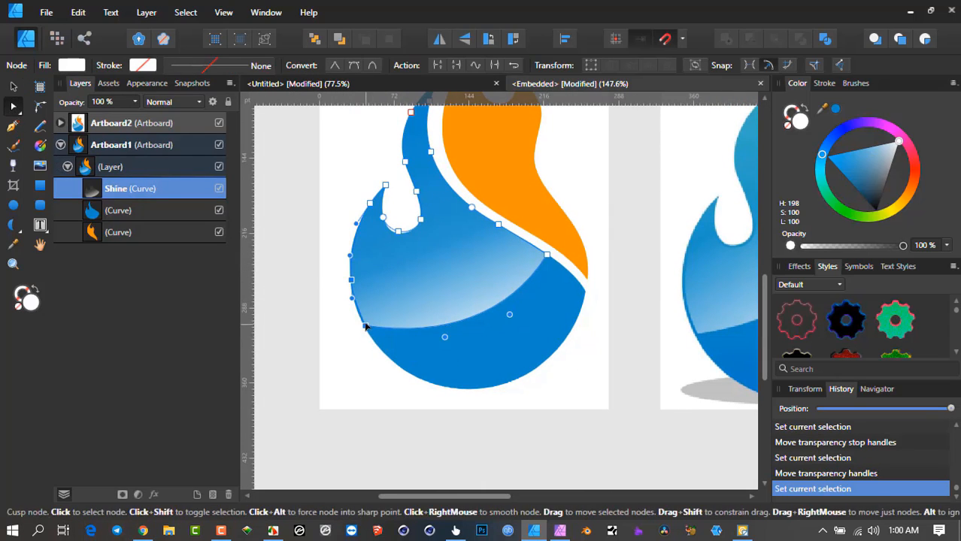
pyautogui.moveTo(366, 326); pyautogui.dragTo(368, 328)
pyautogui.click(350, 351)
pyautogui.hotkey('ctrl', '0')
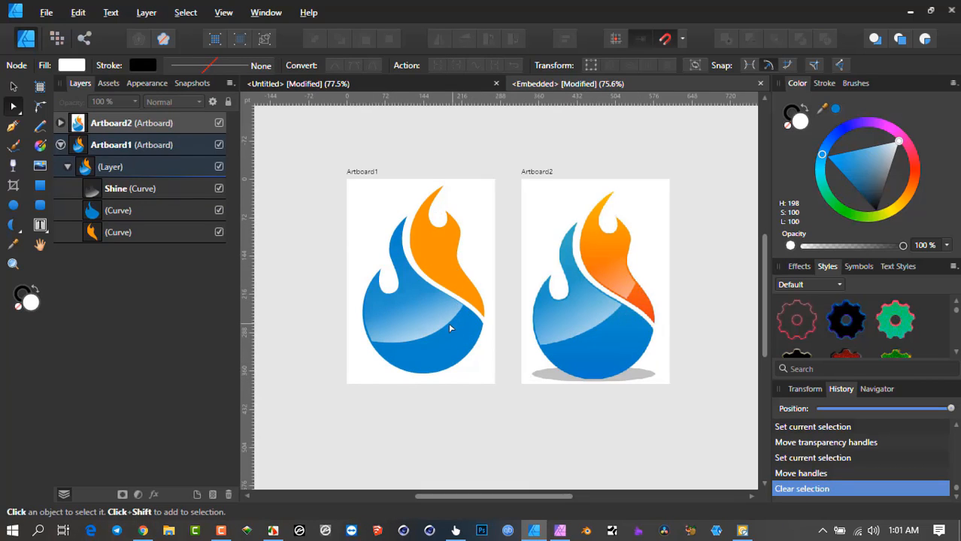
pyautogui.scroll(1, 440, 330)
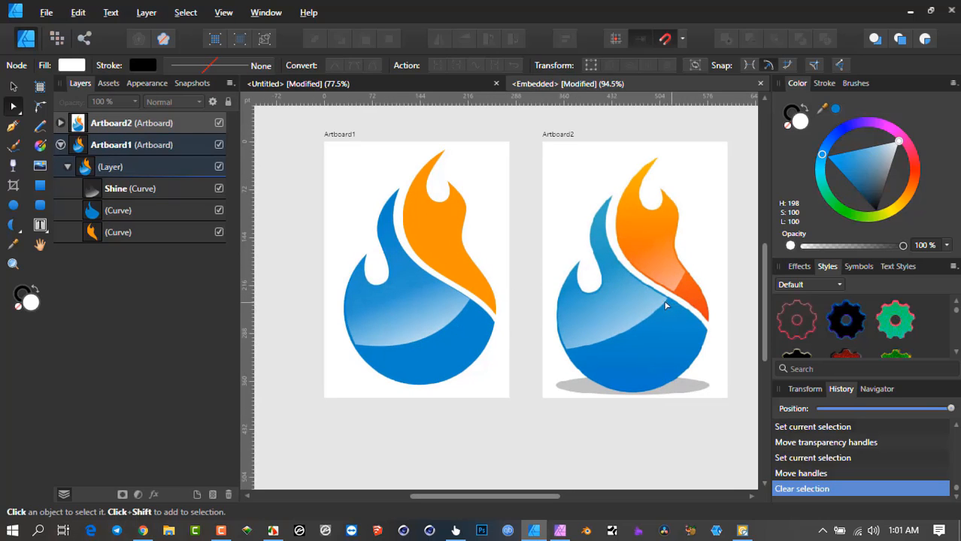
# - Try shifting Shine down and right across the flames, undo the move and clear the selection
pyautogui.click(464, 343)
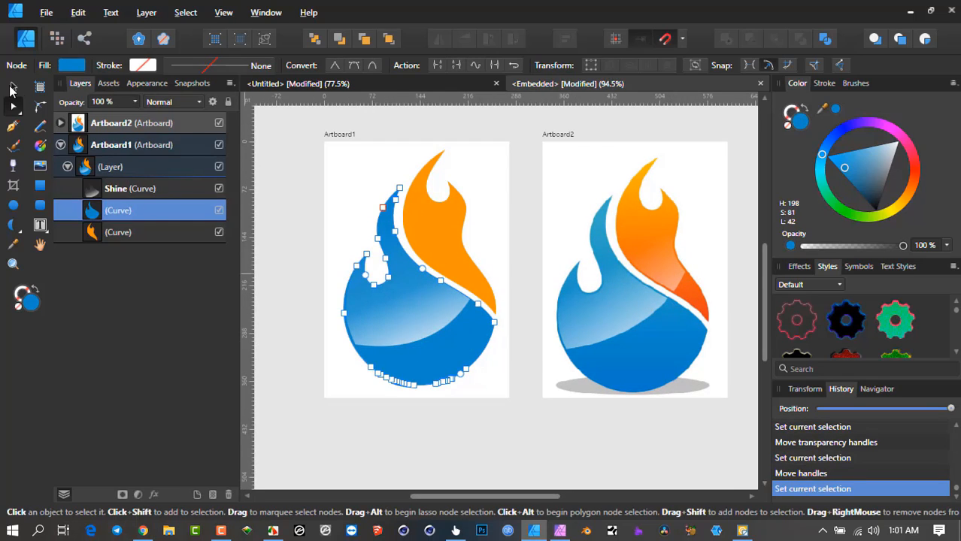
pyautogui.click(14, 88)
pyautogui.click(391, 309)
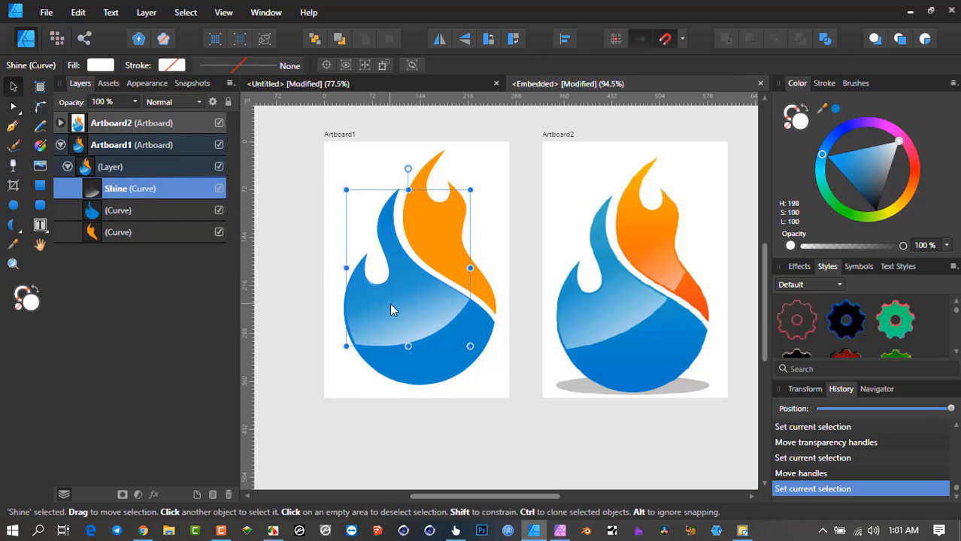
pyautogui.moveTo(391, 309); pyautogui.dragTo(431, 321)
pyautogui.hotkey('ctrl', 'z')
pyautogui.click(435, 408)
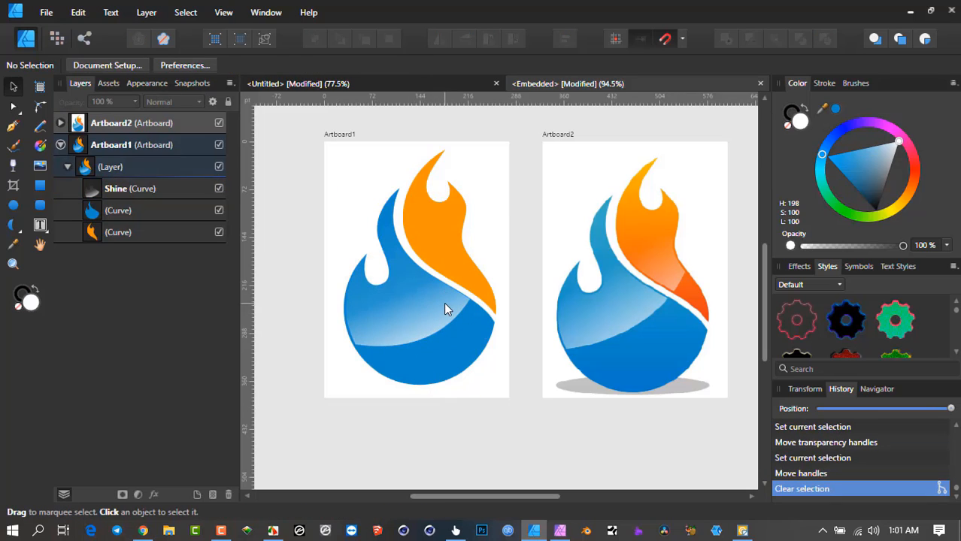
pyautogui.moveTo(744, 532)
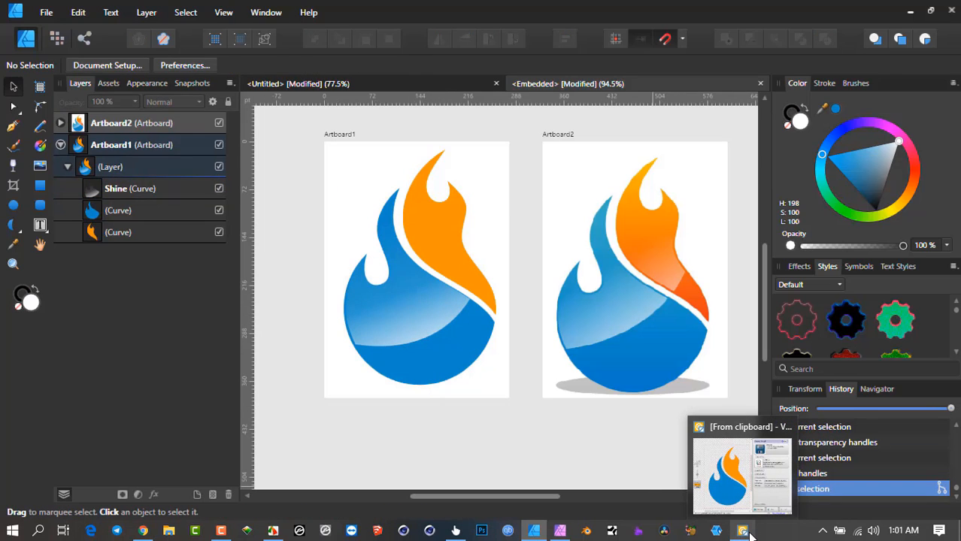